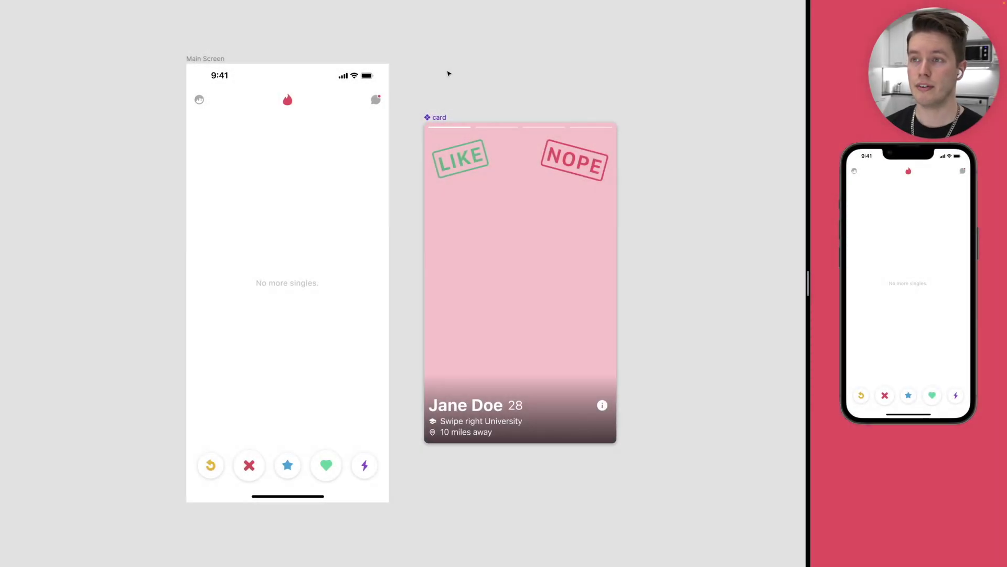
scroll(456, 93, left, 3)
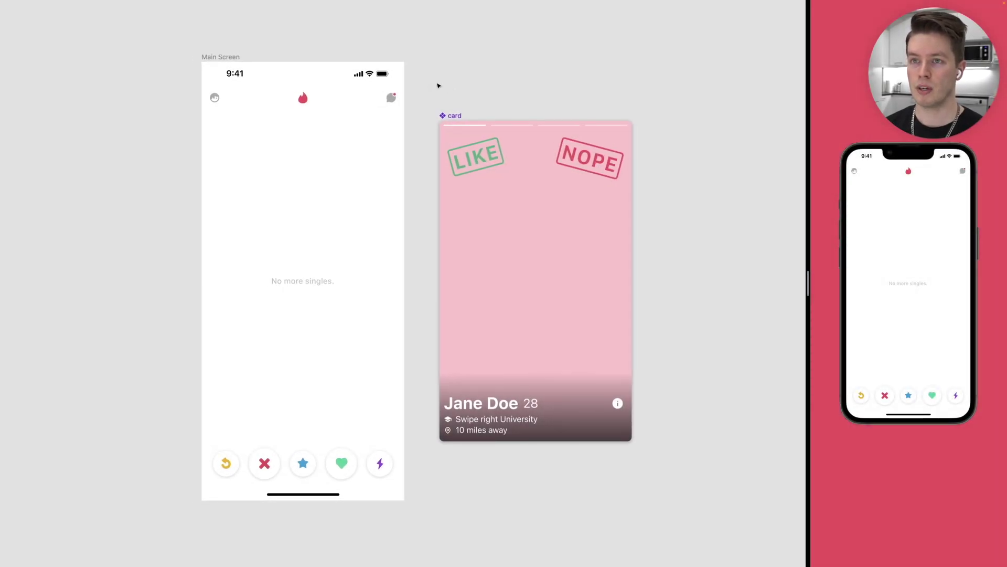
click(217, 54)
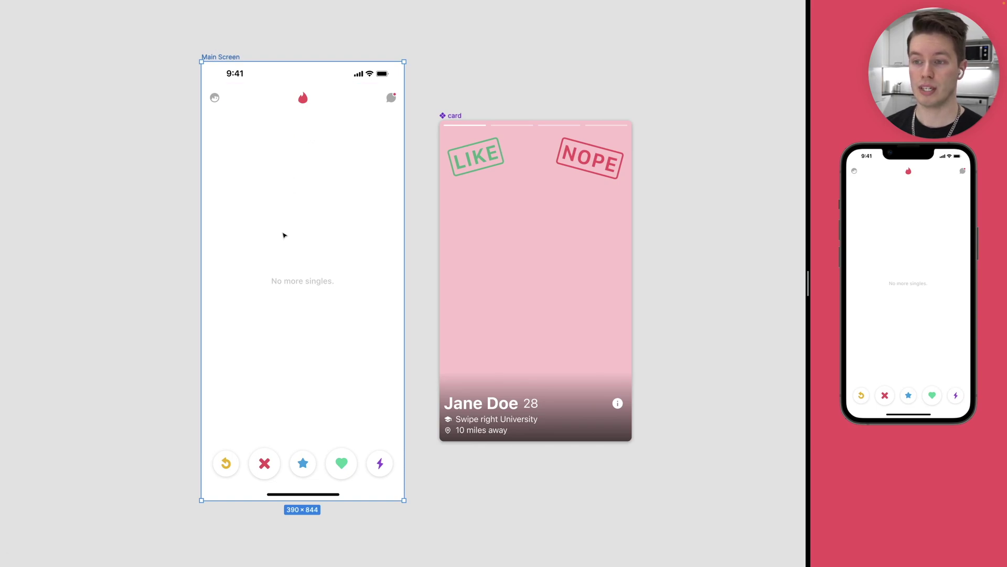
click(528, 79)
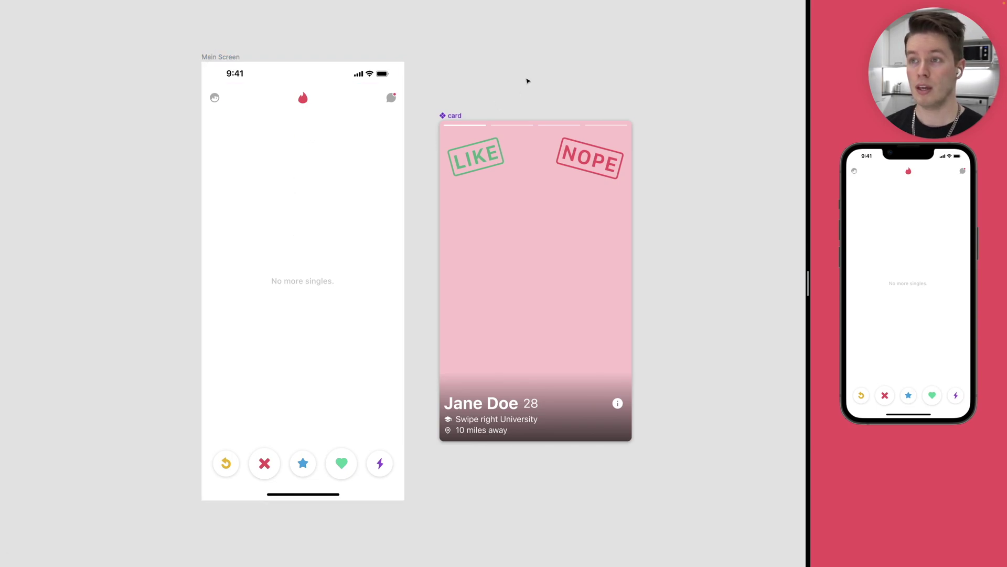
click(456, 116)
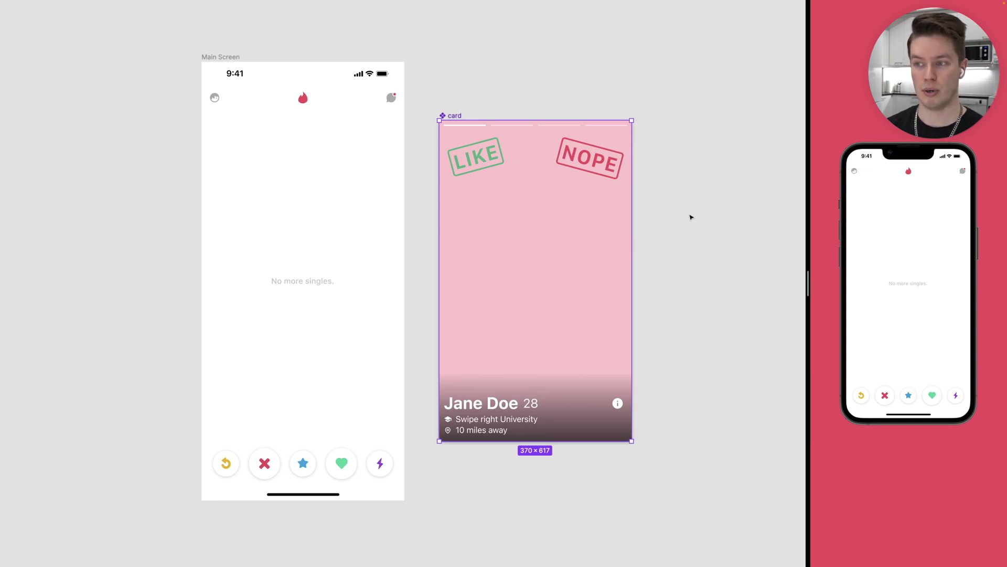
- Show the hidden editor interface around the canvas
scroll(525, 314, down, 3)
right_click(390, 402)
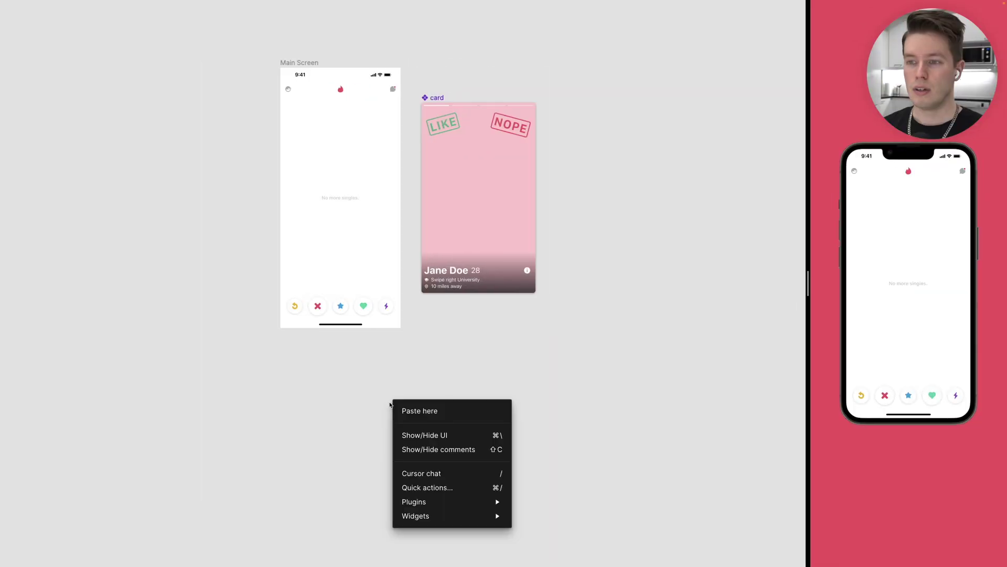
click(438, 435)
- Place an instance of the card component on the empty canvas well below the Main Screen frame
click(457, 218)
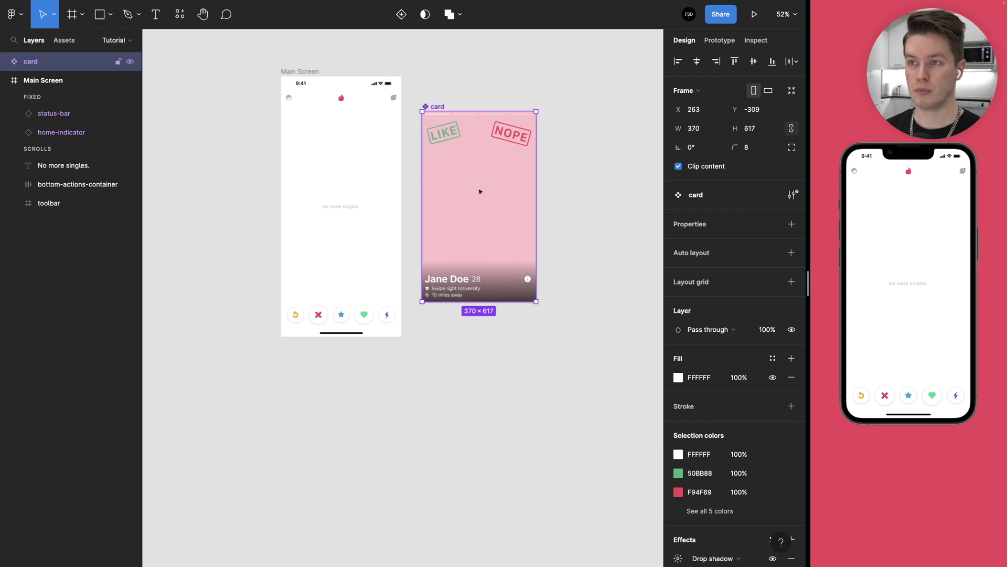
drag(480, 192, 333, 454)
drag(441, 432, 542, 262)
drag(446, 288, 449, 311)
drag(452, 320, 412, 331)
scroll(398, 447, down, 4)
scroll(414, 329, up, 3)
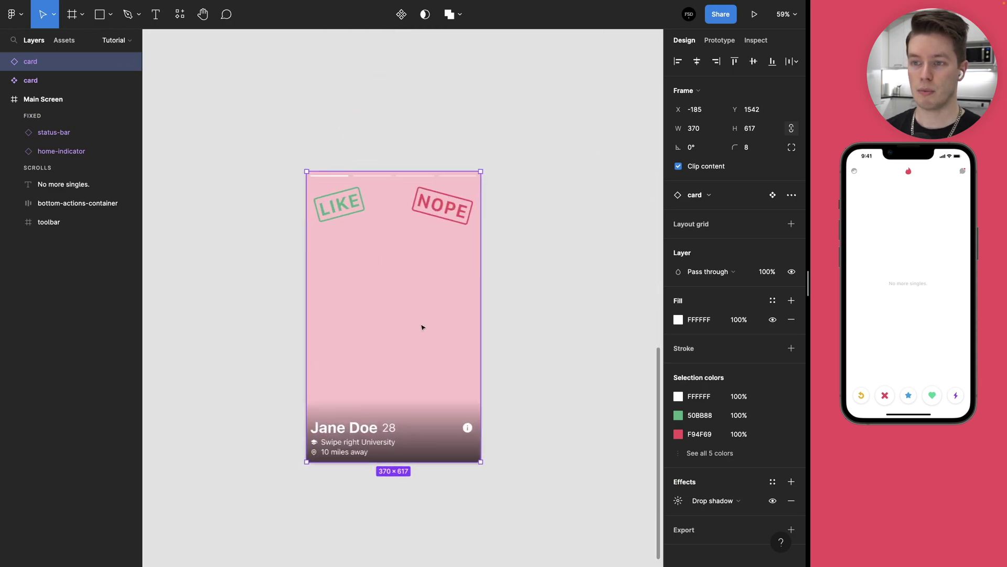
scroll(417, 324, up, 4)
- Wrap the card instance in a frame and name the frame "swipeable / idle"
key(ctrl+alt+g)
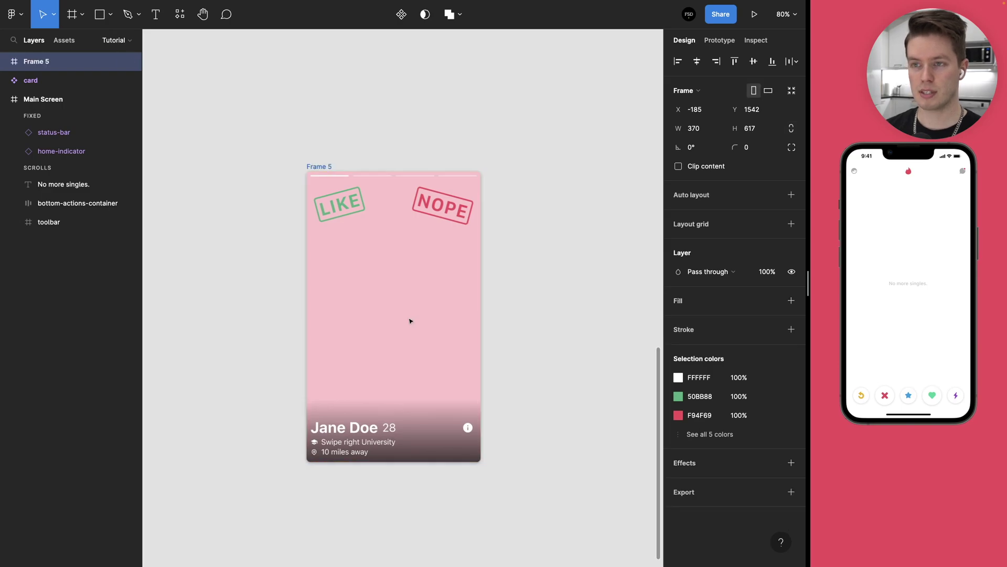
double_click(323, 167)
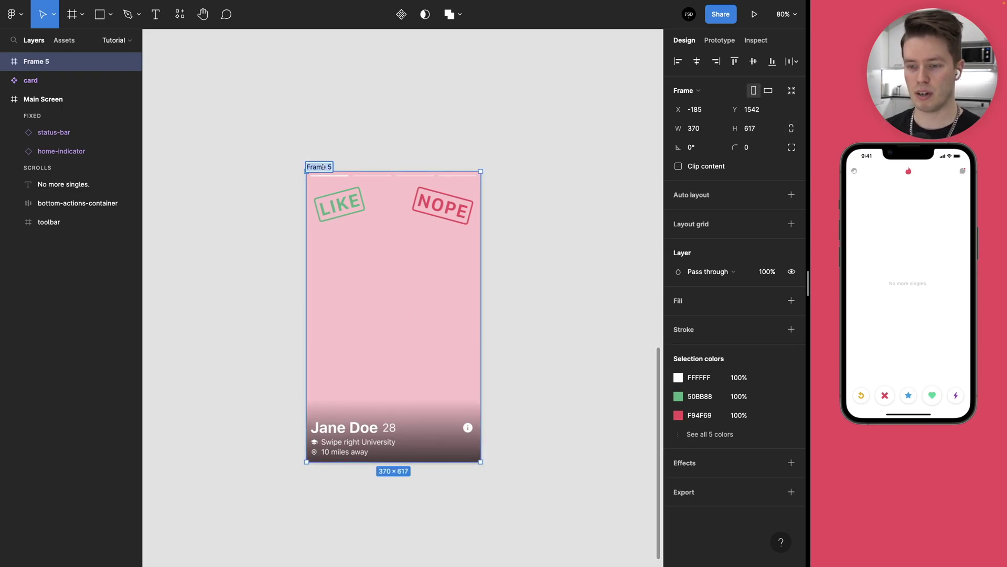
text(swip)
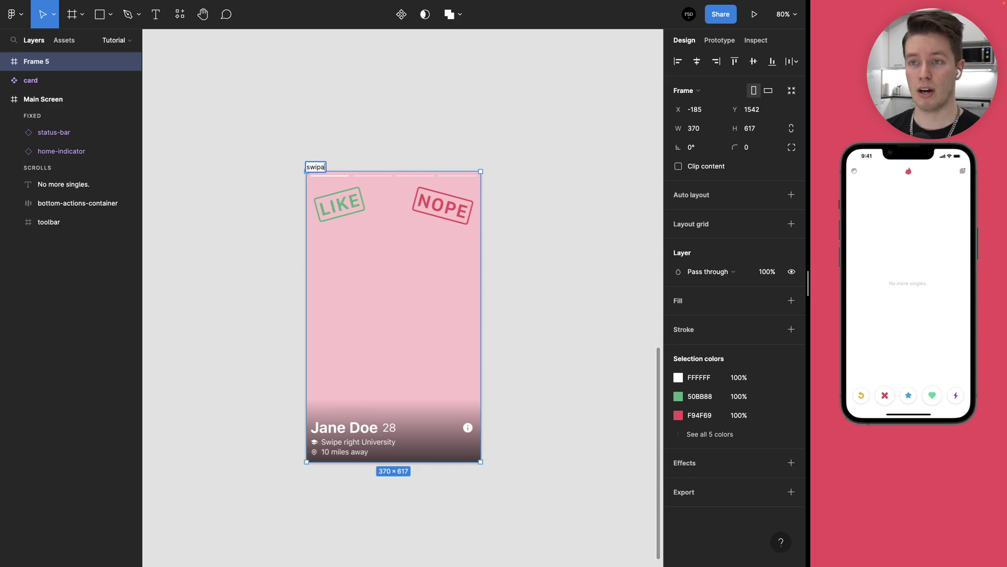
text(eable)
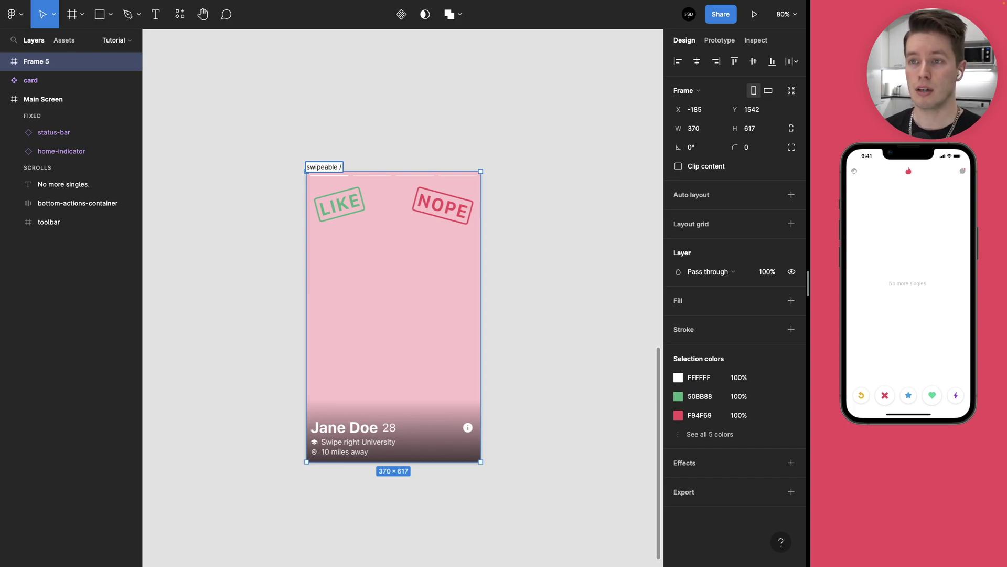
text(/ )
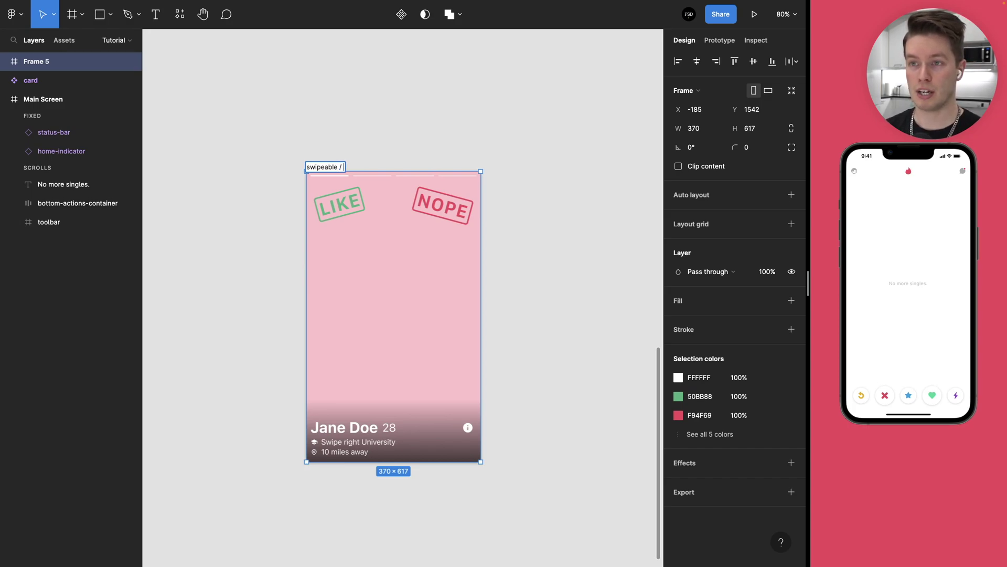
text(id)
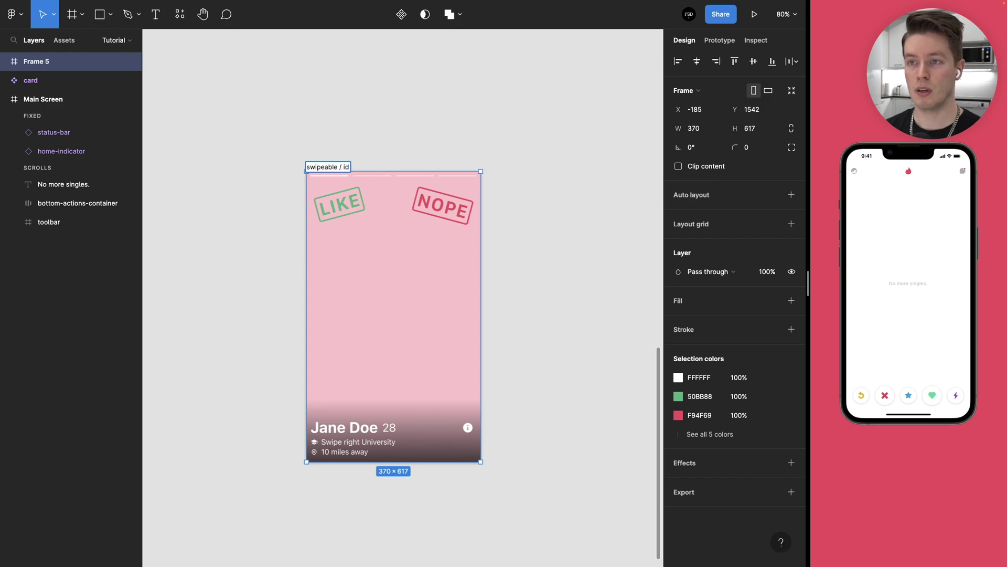
text(le)
key(Return)
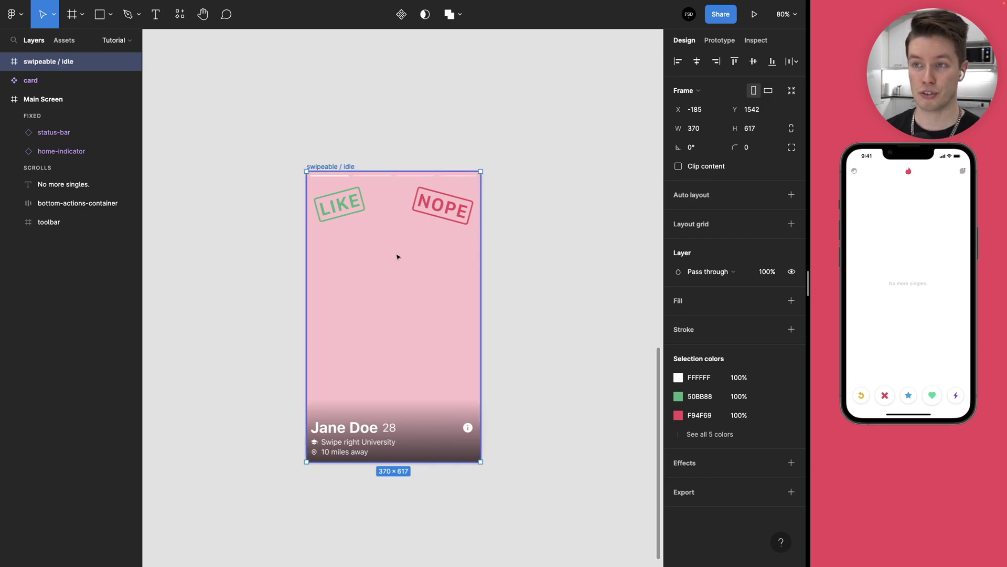
- Duplicate the "swipeable / idle" frame directly below the original, at Y 2236
scroll(400, 263, down, 2)
scroll(396, 244, down, 2)
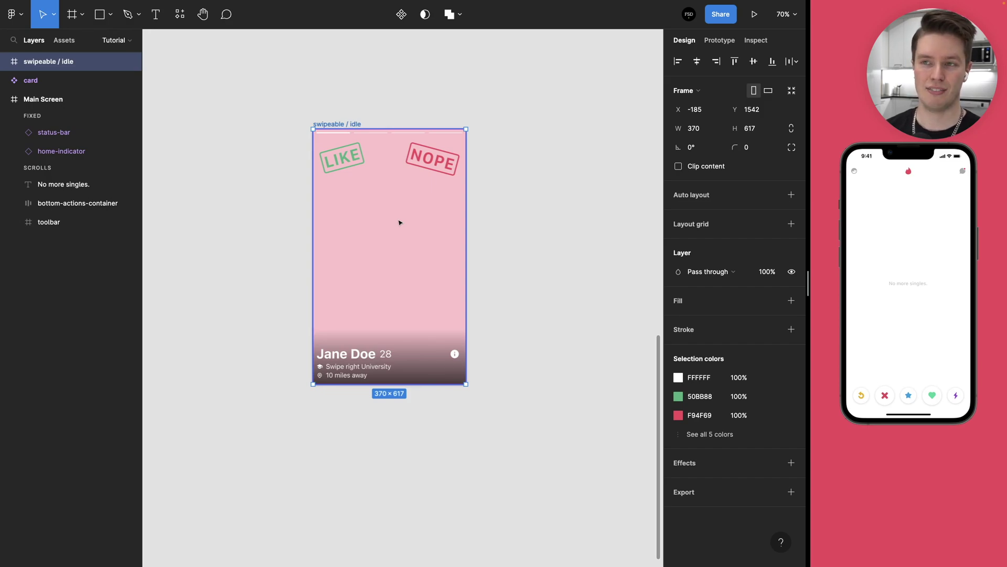
scroll(400, 221, down, 3)
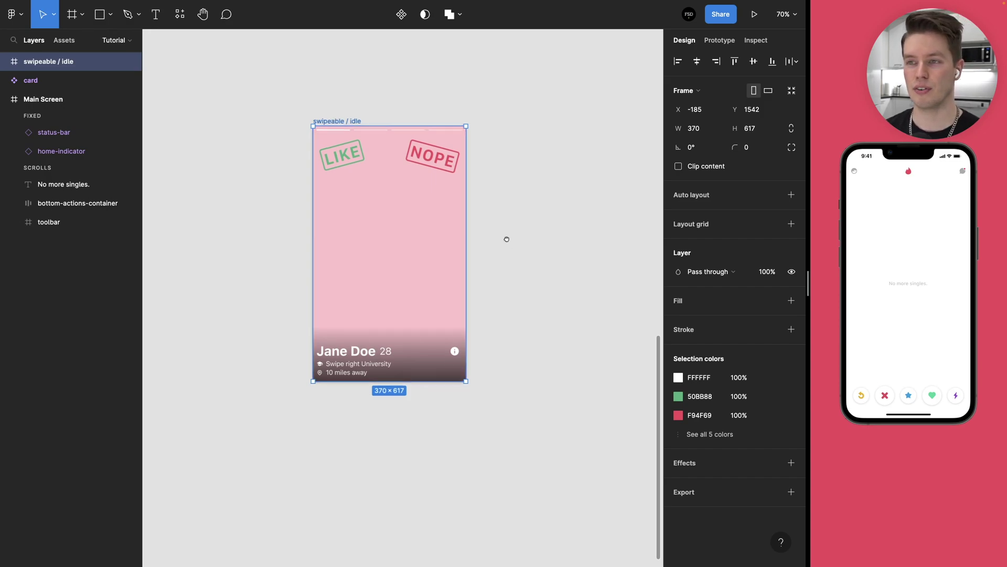
click(509, 202)
scroll(519, 210, up, 2)
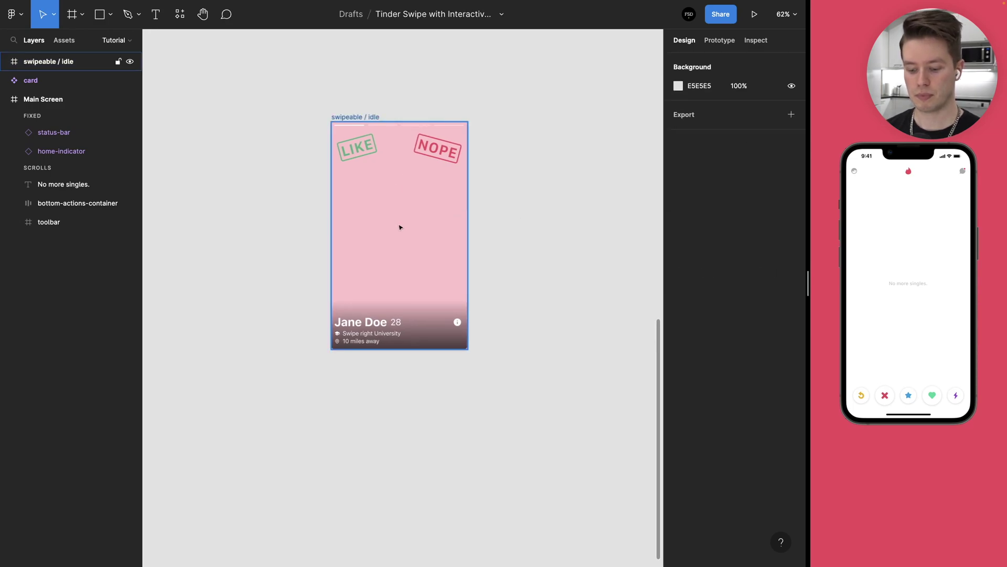
drag(398, 215, 400, 466)
scroll(402, 419, down, 2)
scroll(404, 391, down, 2)
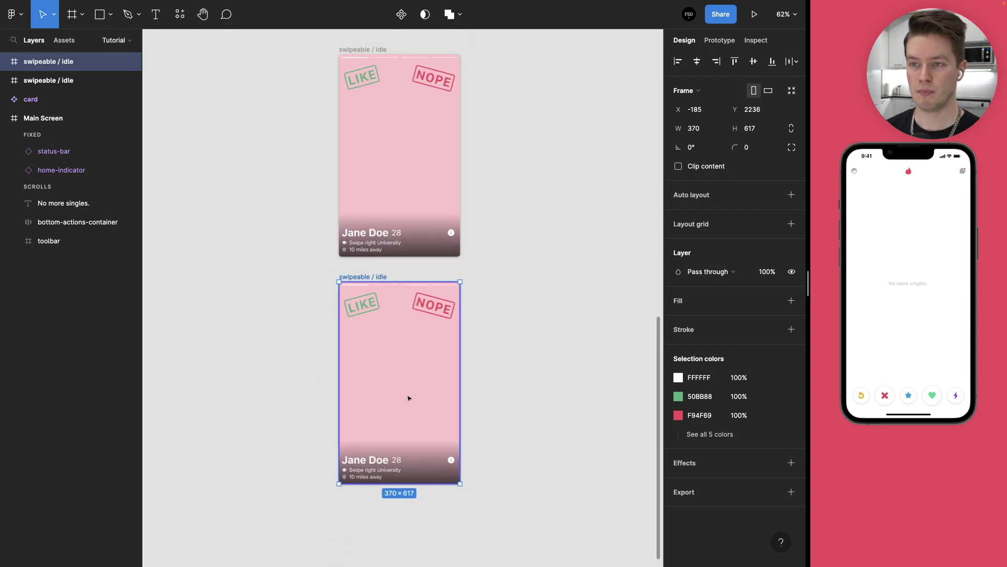
- Duplicate the lower frame to both of its sides and space the three frames evenly in a row with 56 px gaps
mouse_move(408, 366)
mouse_down()
mouse_move(265, 365)
mouse_move(562, 378)
mouse_move(393, 354)
mouse_up()
drag(557, 364, 522, 375)
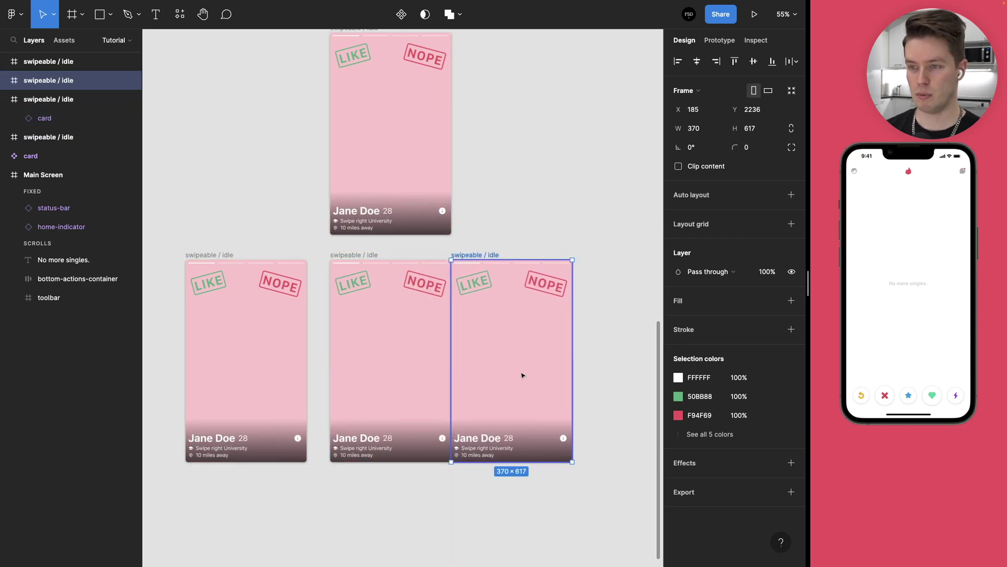
key(shift+Right)
key(shift+Right)
key(shift+Right)
key(shift+Right)
key(shift+Right)
key(shift+Right)
key(shift+Right)
click(265, 359)
key(shift+Right)
key(shift+Right)
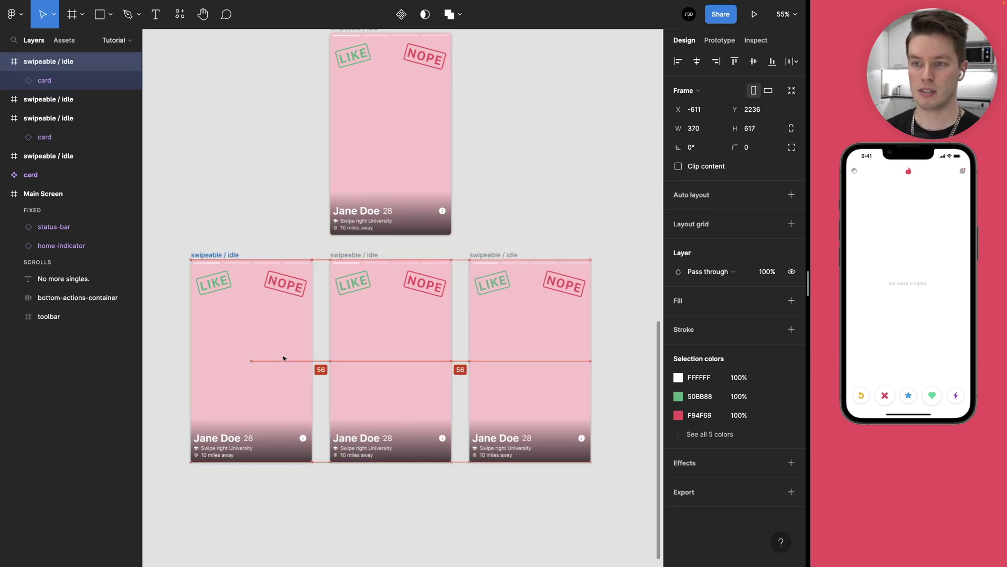
- Rename the middle frame of the lower row as "swipeable / touch down"
scroll(328, 269, up, 3)
click(411, 107)
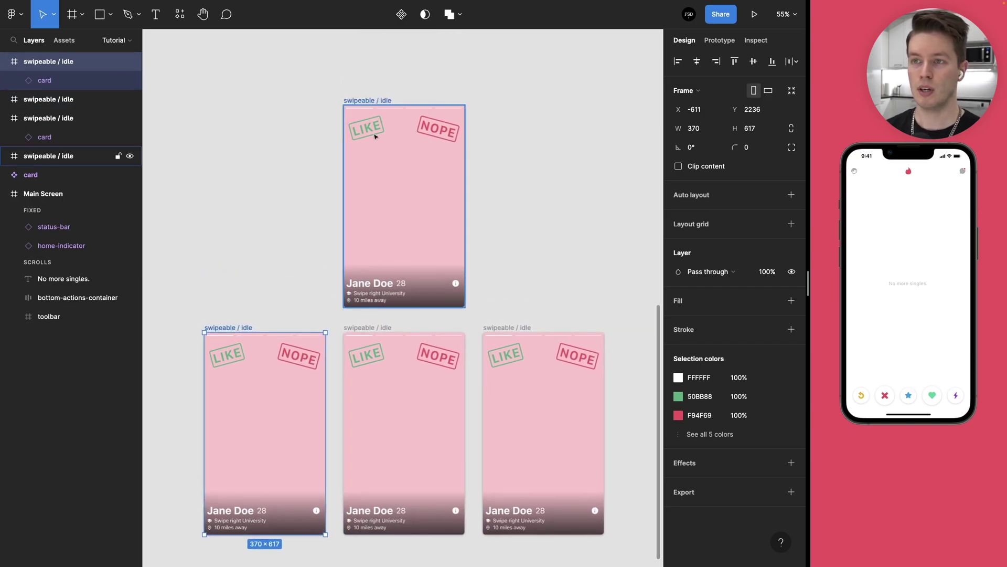
scroll(394, 187, down, 5)
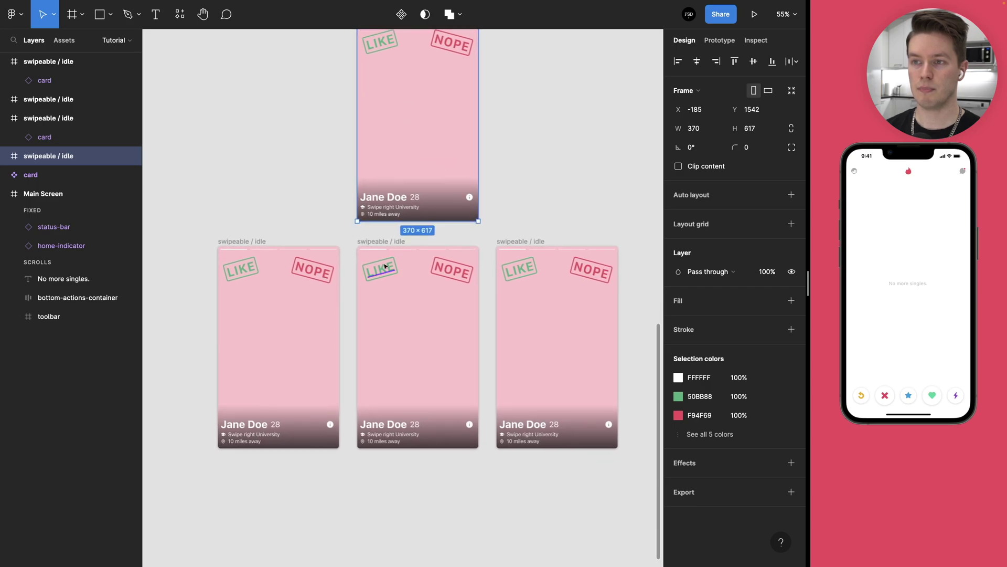
scroll(388, 233, up, 5)
click(387, 233)
double_click(388, 233)
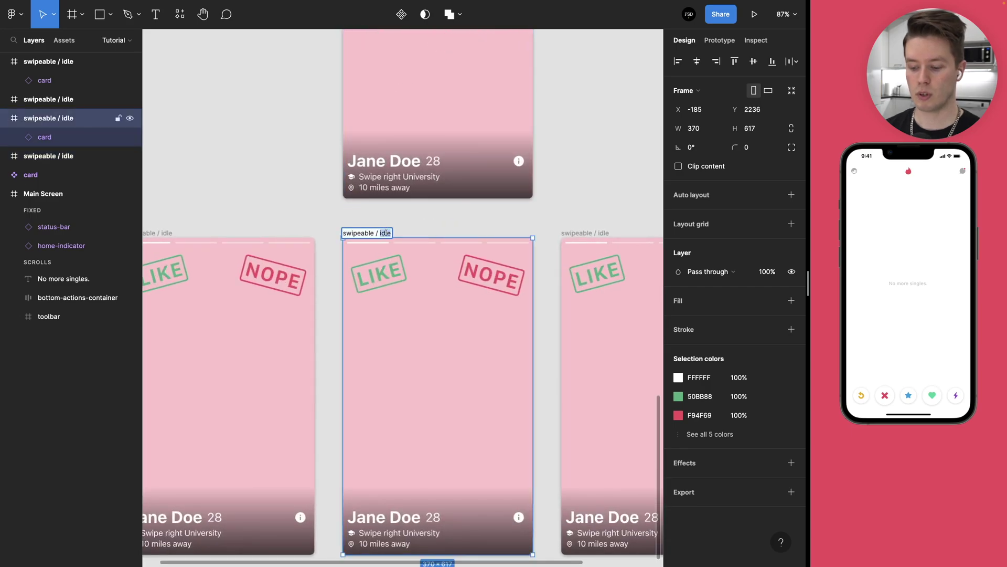
text(tou)
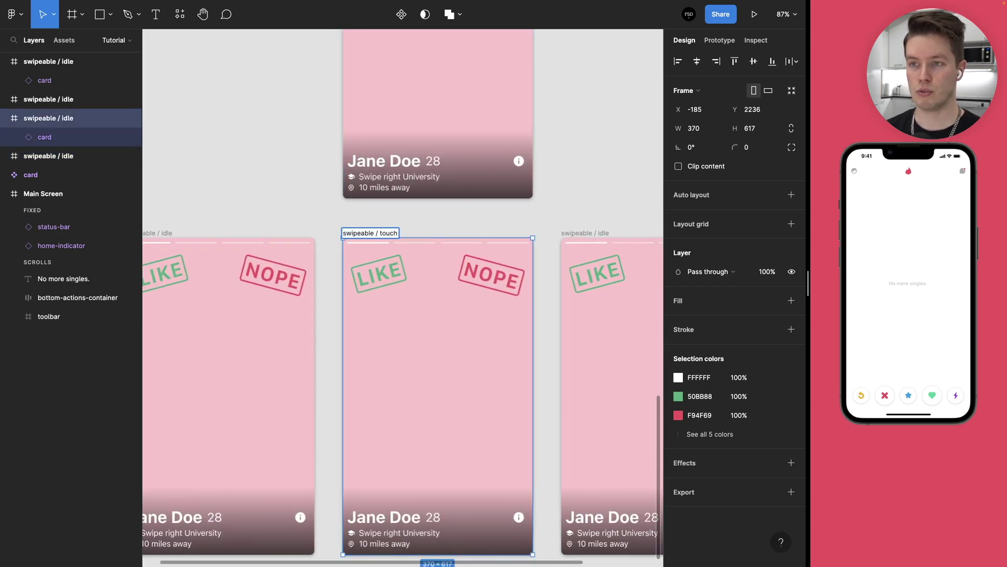
text(ch )
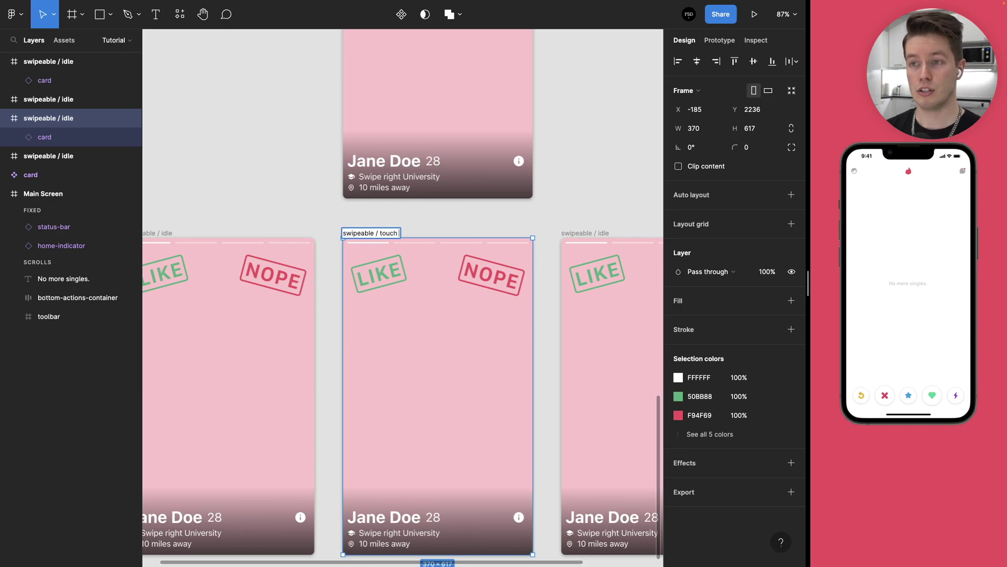
text(down)
click(308, 200)
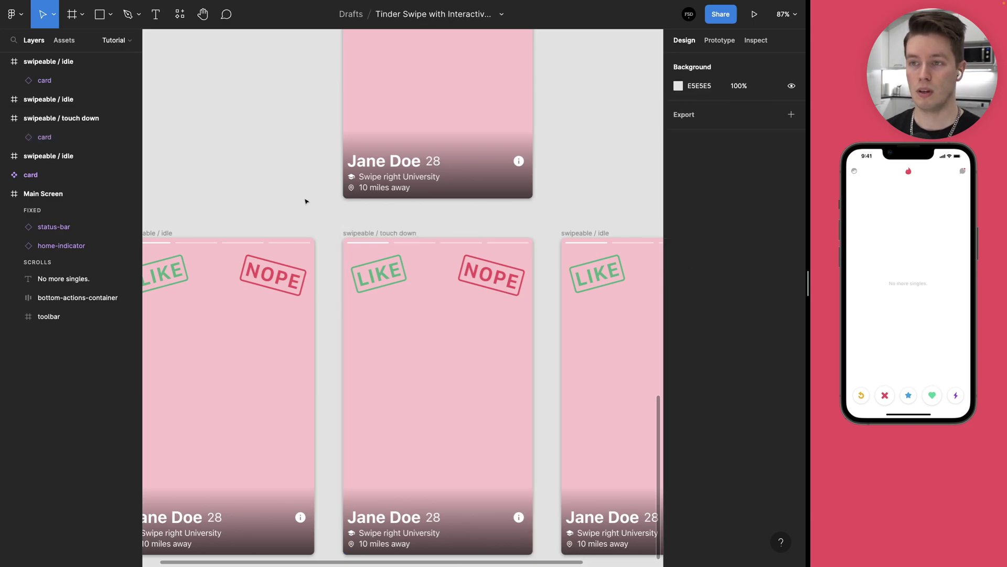
- Rename the left frame of the lower row as "swipeable / nope"
scroll(308, 209, left, 3)
double_click(267, 216)
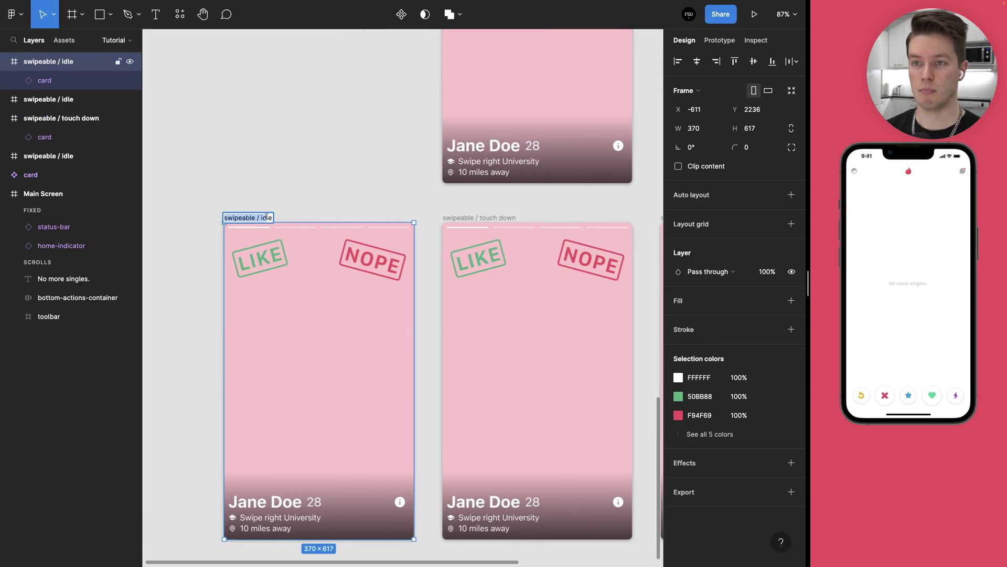
click(267, 217)
double_click(267, 217)
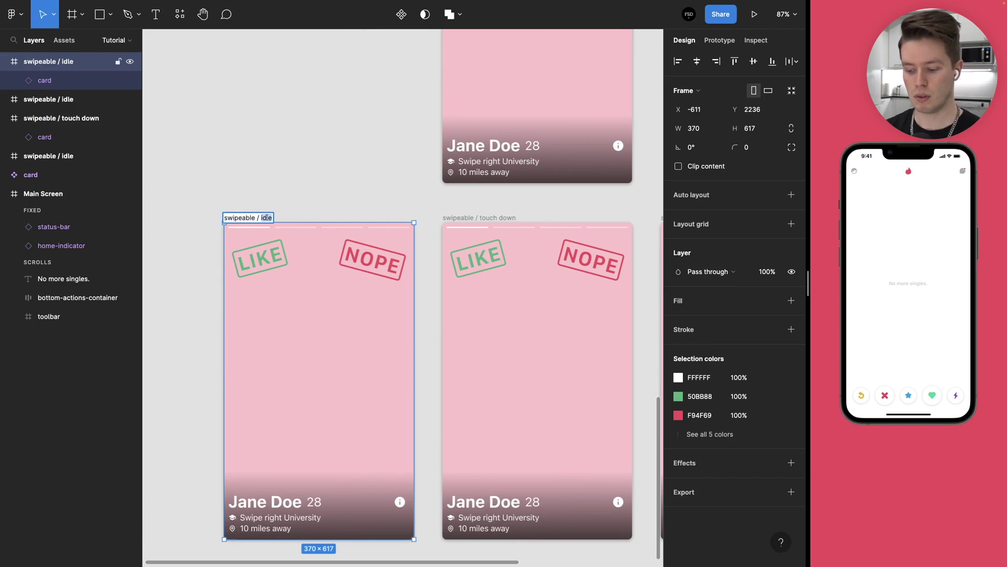
text(nope)
click(401, 193)
- Rename the right frame of the lower row as "swipeable / like"
scroll(449, 214, right, 5)
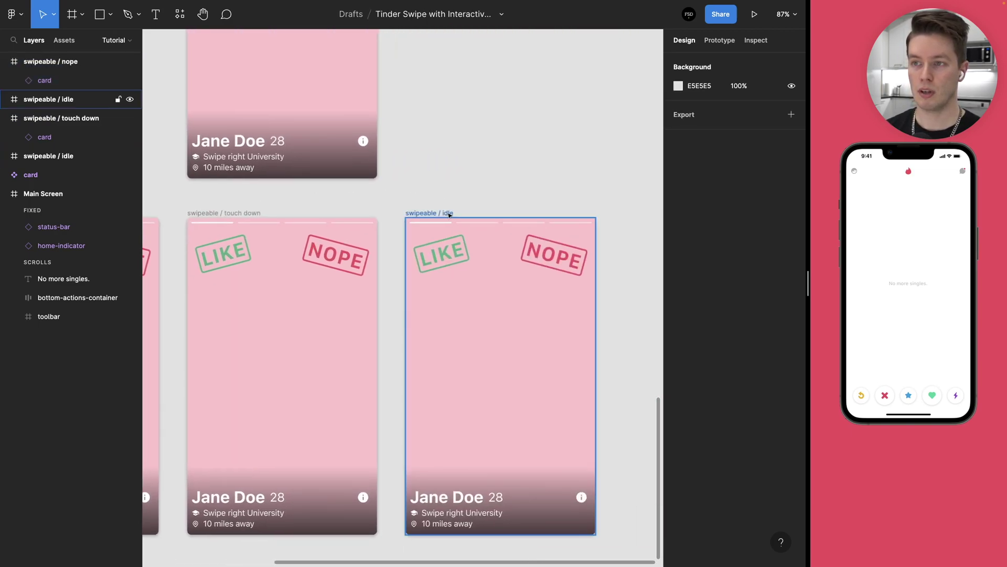
double_click(449, 213)
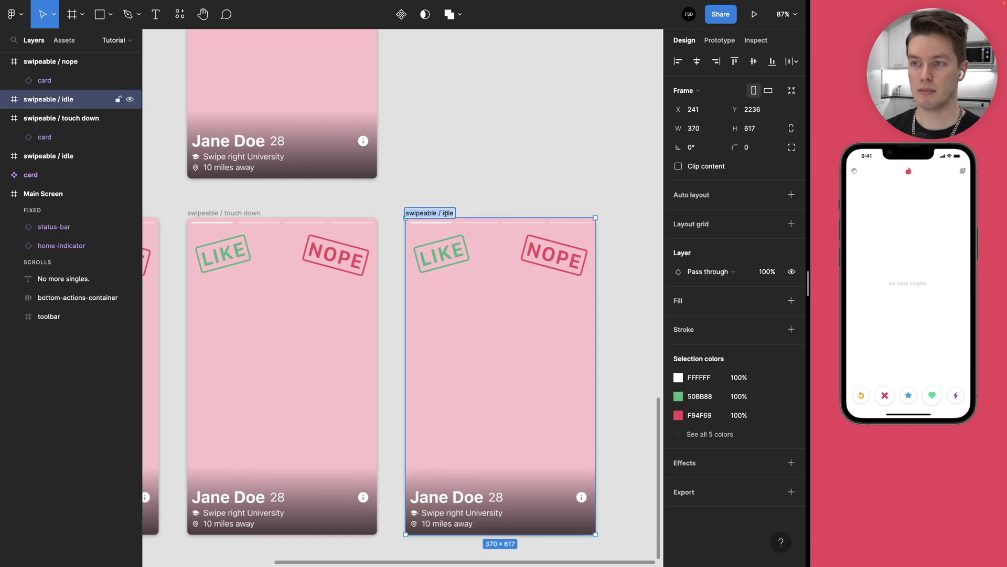
double_click(445, 214)
text(like)
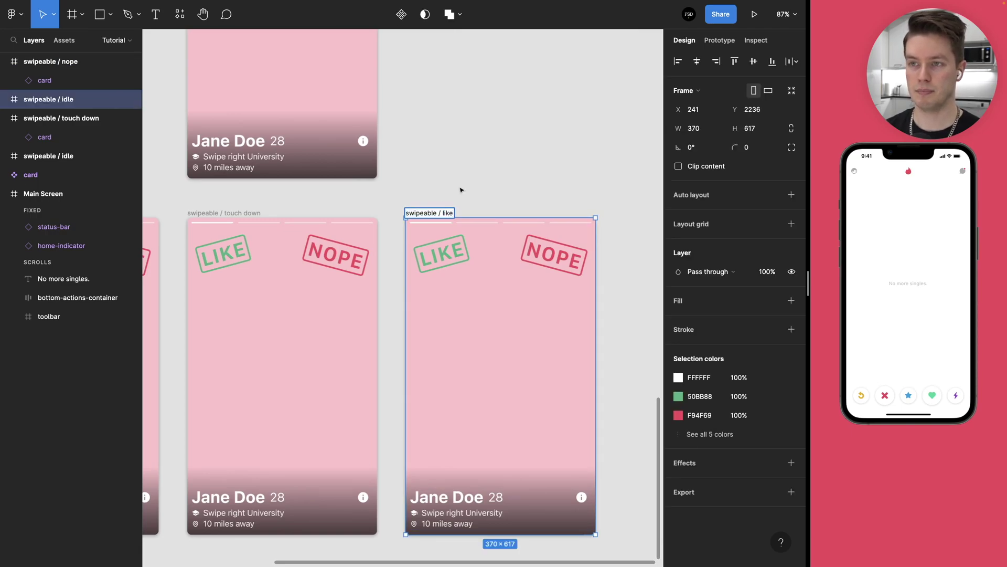
click(460, 190)
- Set the opacity of the like and nope labels in the "swipeable / idle" card to 0%
drag(425, 162, 490, 218)
scroll(488, 171, down, 4)
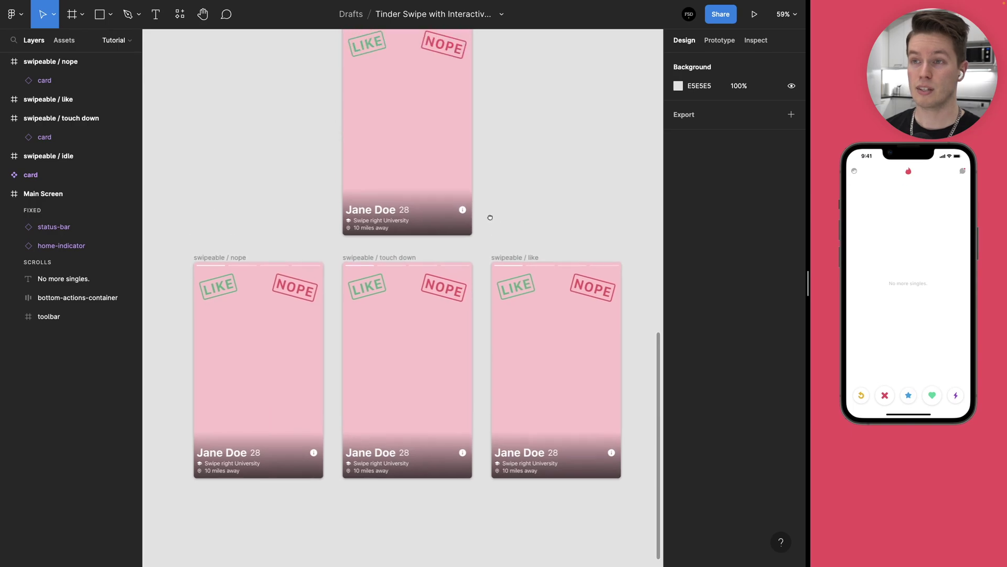
scroll(446, 157, up, 3)
scroll(368, 121, up, 3)
click(354, 148)
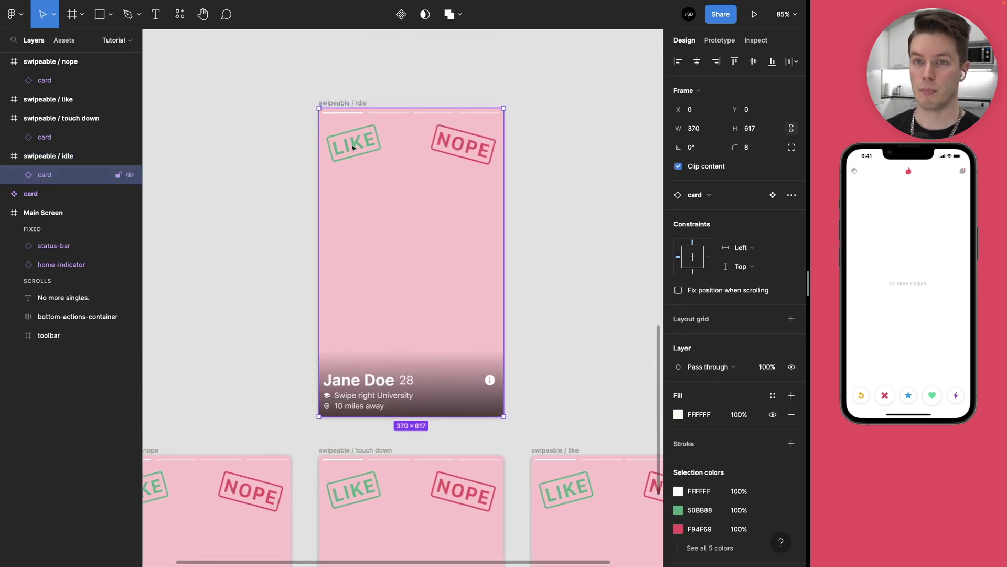
double_click(354, 148)
shift+click(464, 146)
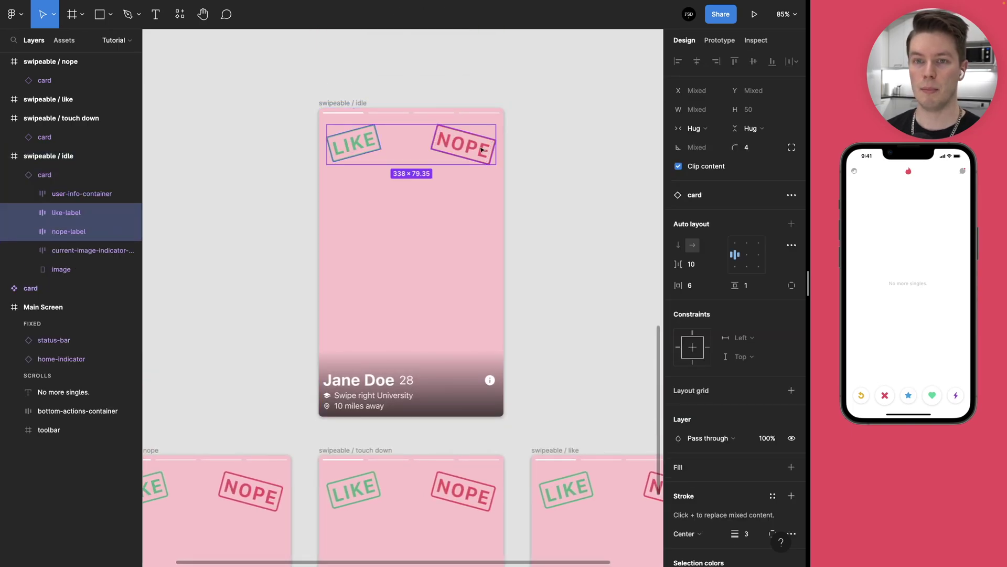
scroll(456, 199, down, 1)
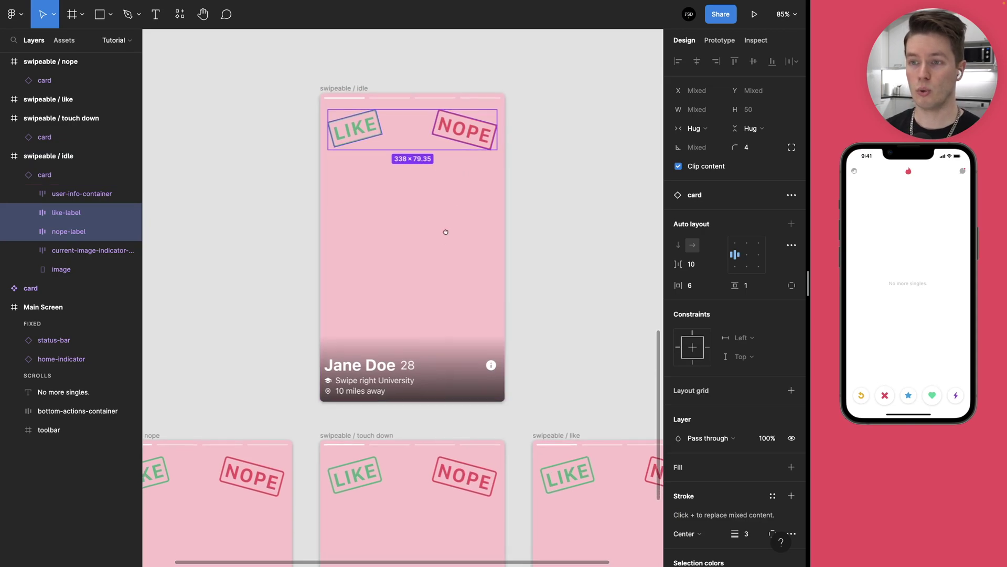
scroll(445, 229, down, 3)
scroll(219, 382, down, 3)
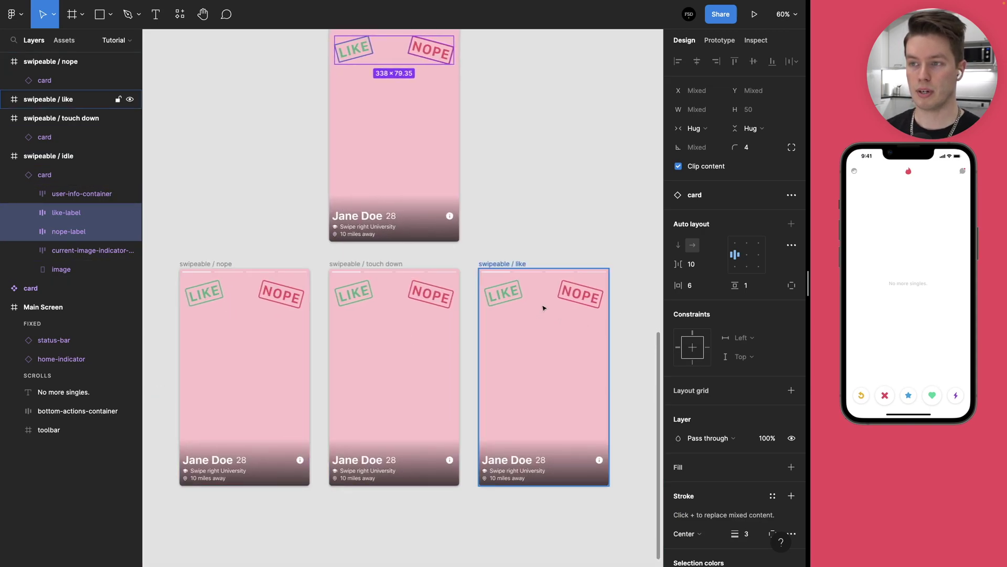
scroll(457, 208, up, 3)
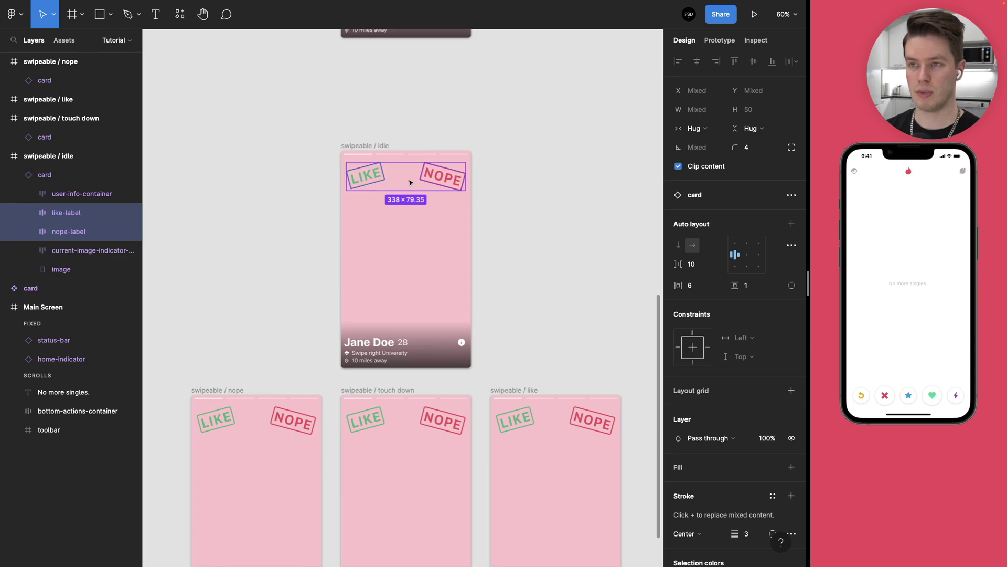
key(0)
key(0)
key(0)
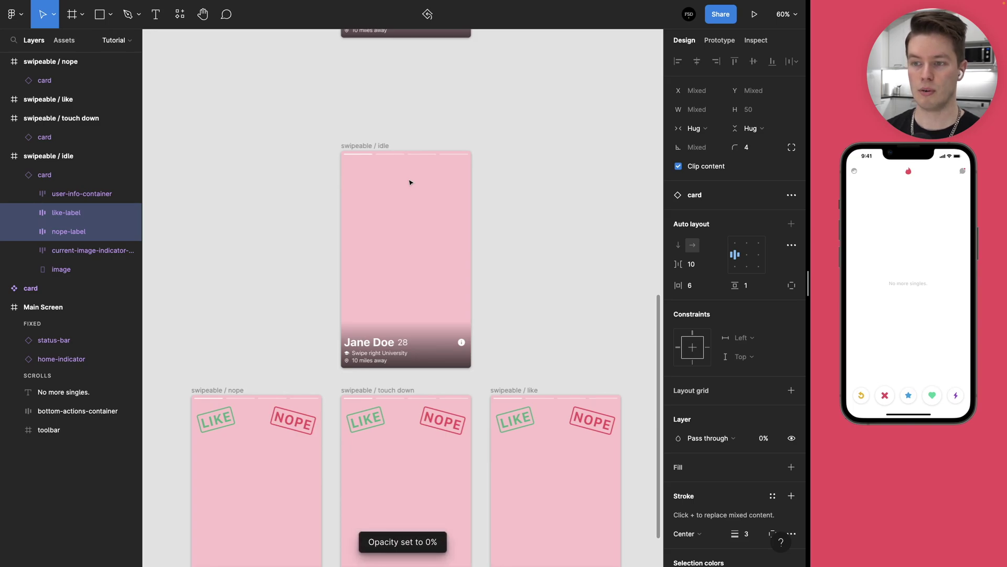
- Set the opacity of both the like and nope labels in the "swipeable / touch down" card to 0%
scroll(406, 185, down, 3)
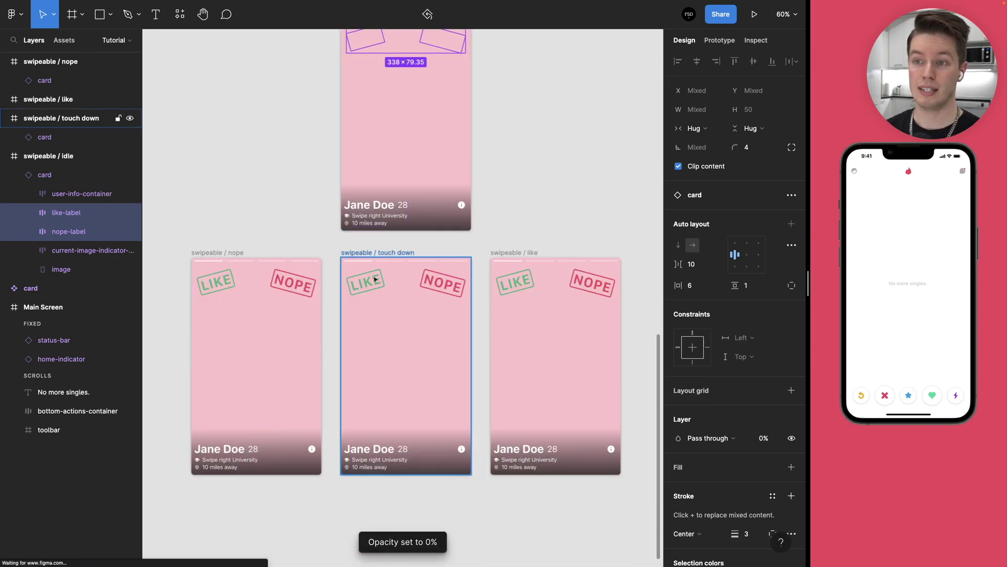
click(390, 291)
double_click(366, 283)
shift+click(438, 291)
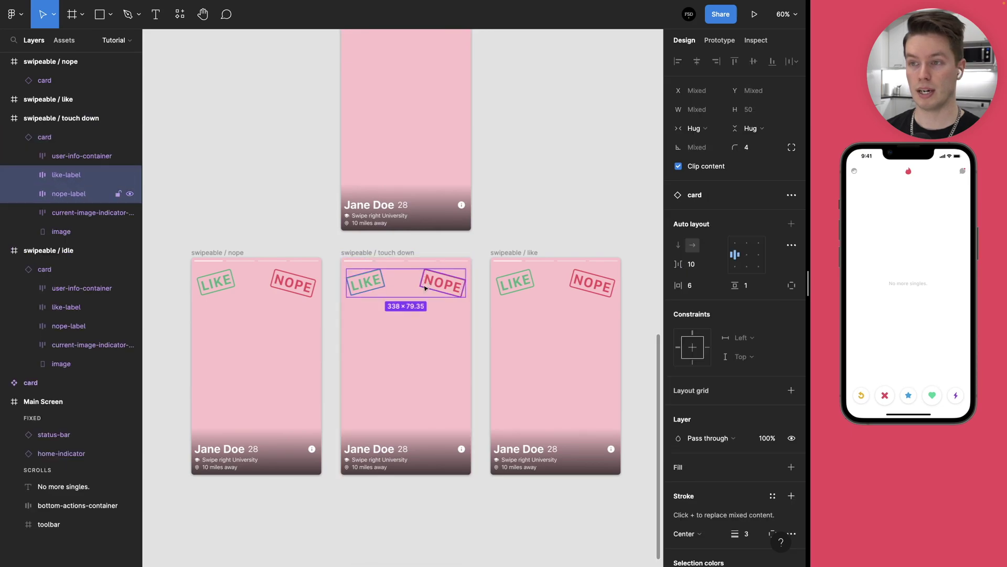
key(0)
key(0)
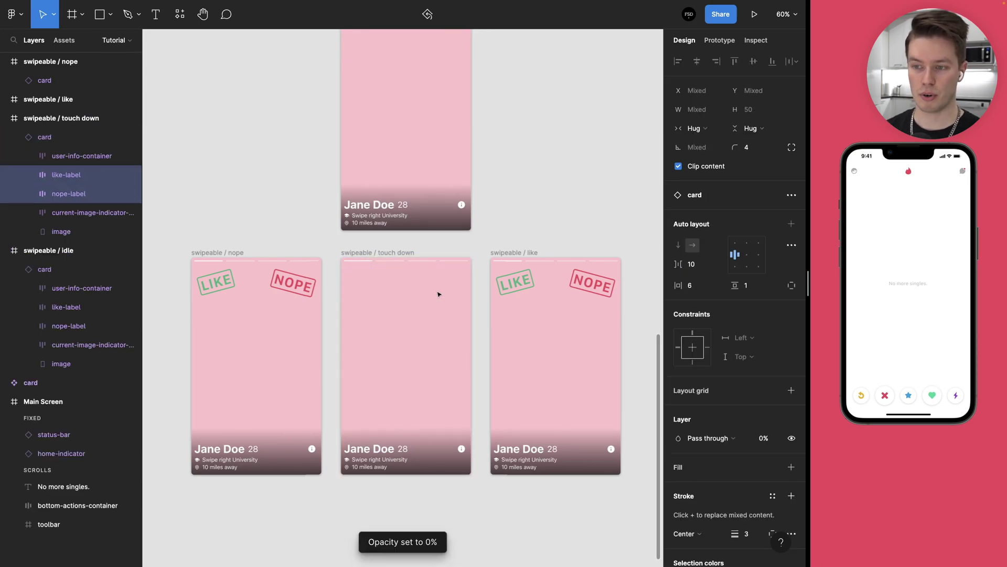
key(0)
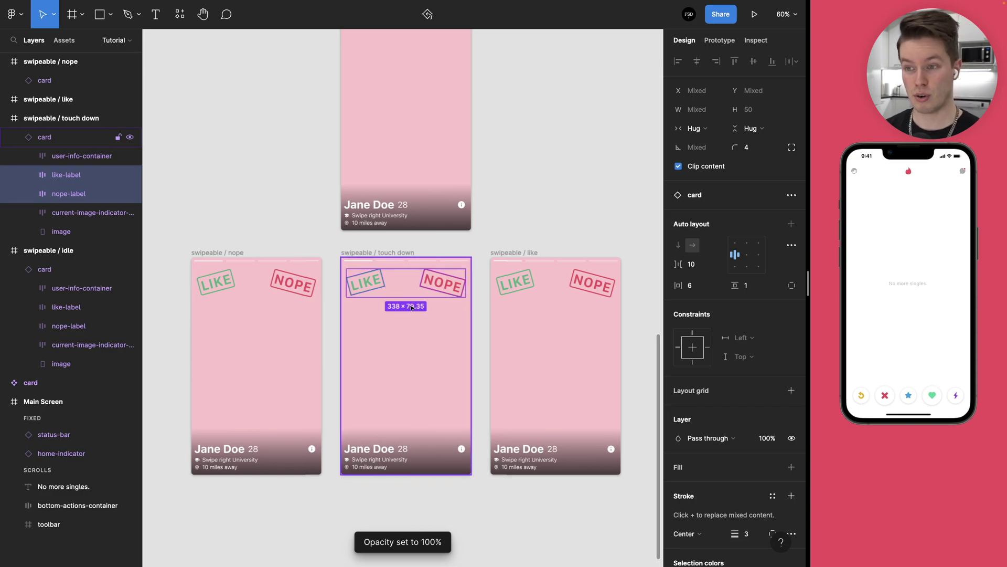
key(0)
key(0)
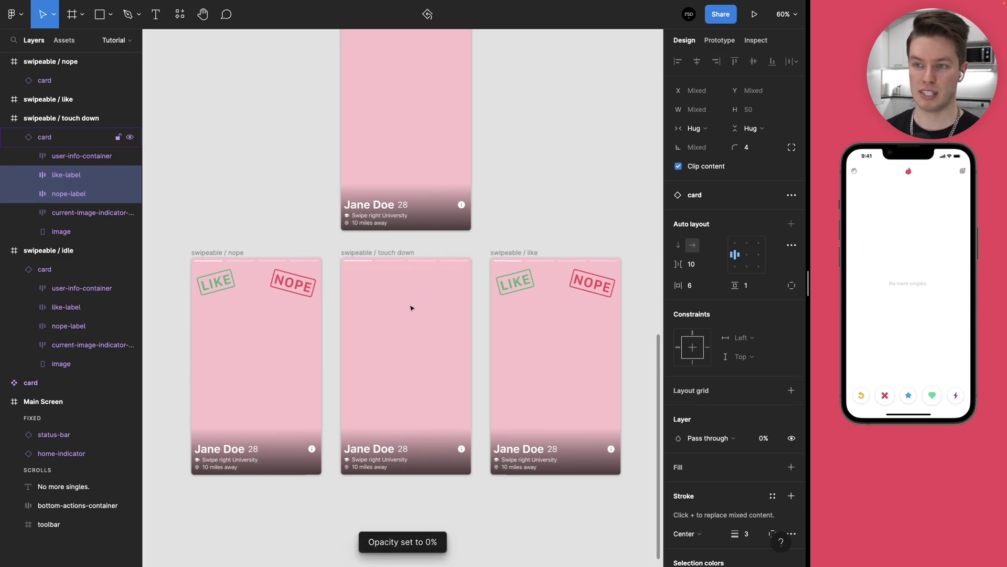
- Set the opacity of only the like label in the "swipeable / nope" card to 0%
drag(233, 318, 369, 261)
scroll(368, 302, up, 2)
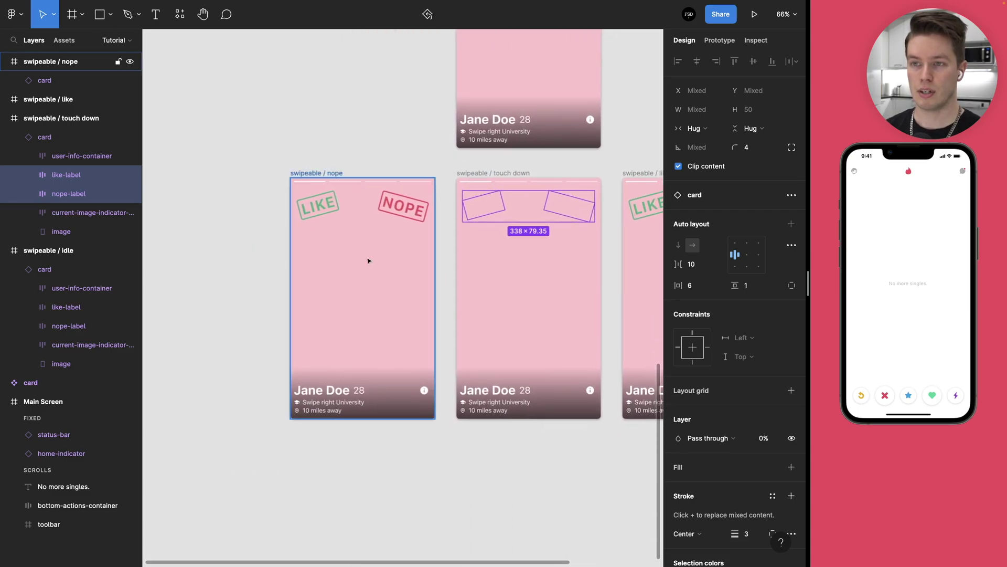
double_click(315, 206)
double_click(316, 206)
double_click(316, 207)
click(333, 250)
double_click(313, 208)
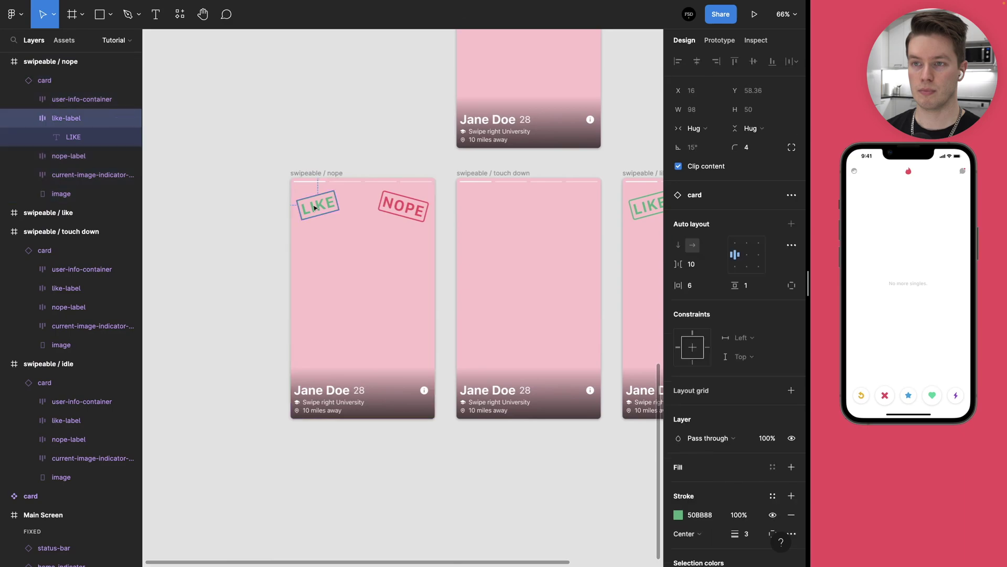
key(0)
- Set the opacity of only the nope label in the "swipeable / like" card to 0%
scroll(455, 253, right, 5)
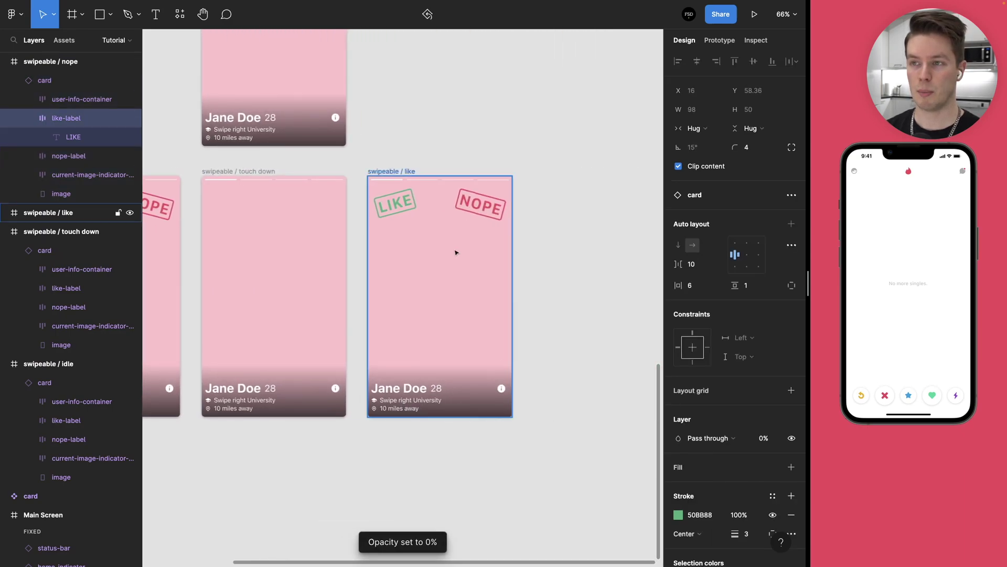
click(485, 210)
double_click(485, 211)
double_click(486, 210)
double_click(485, 210)
key(shift+Return)
key(shift+Return)
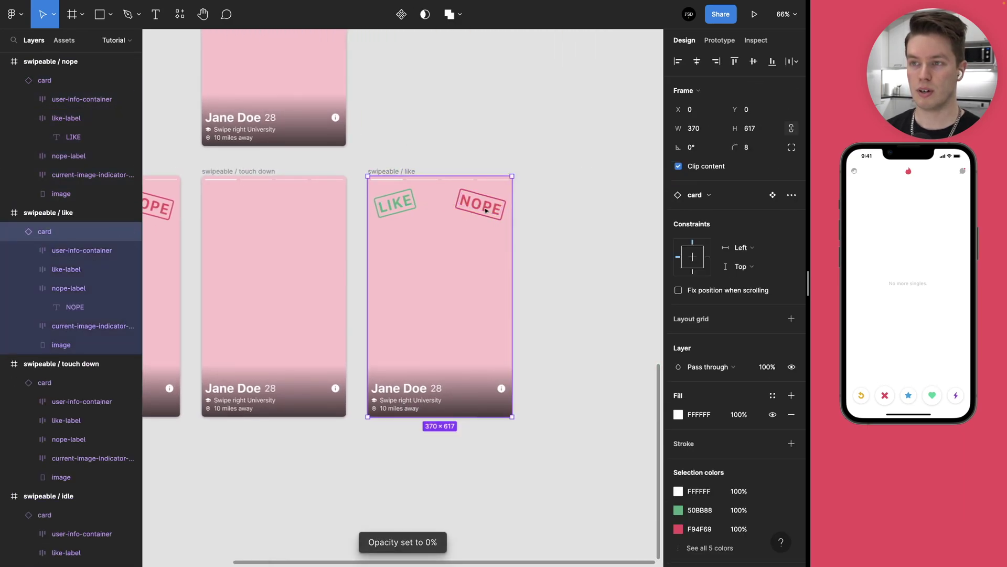
double_click(485, 210)
key(0)
key(0)
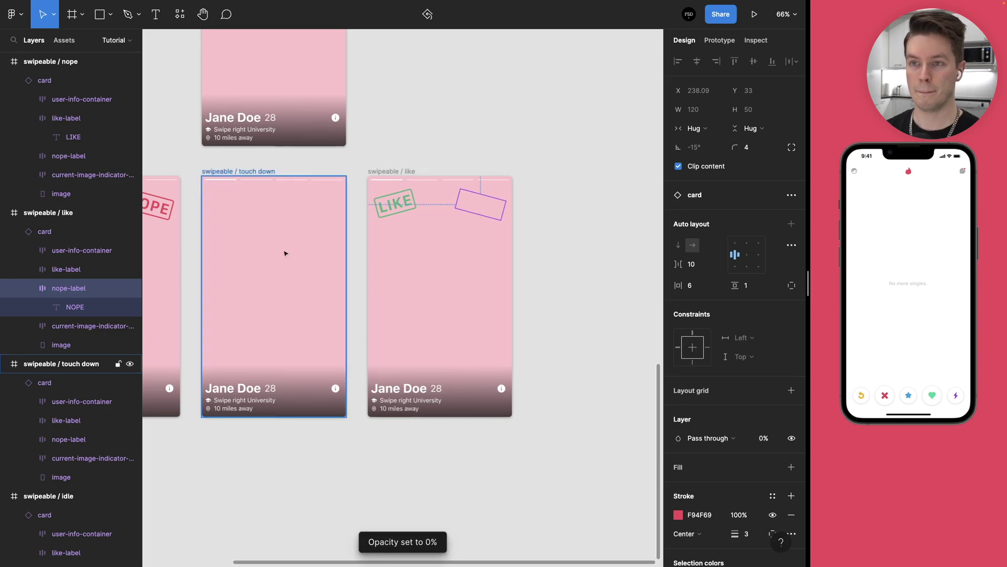
- Add a layout grid of type Columns with a count of 1 to the "swipeable / nope" frame
scroll(285, 253, left, 3)
click(524, 131)
scroll(524, 131, down, 1)
scroll(515, 153, up, 1)
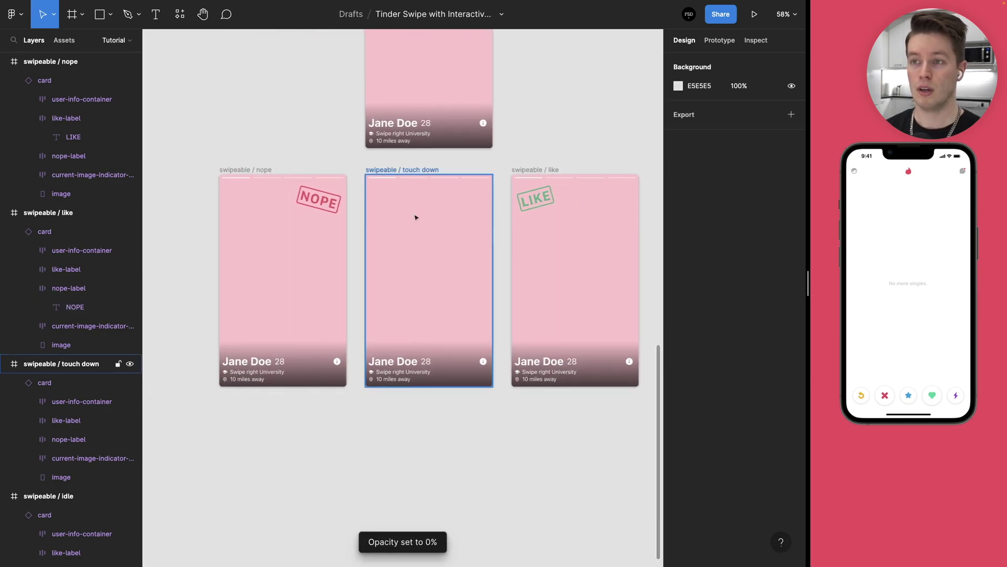
click(322, 253)
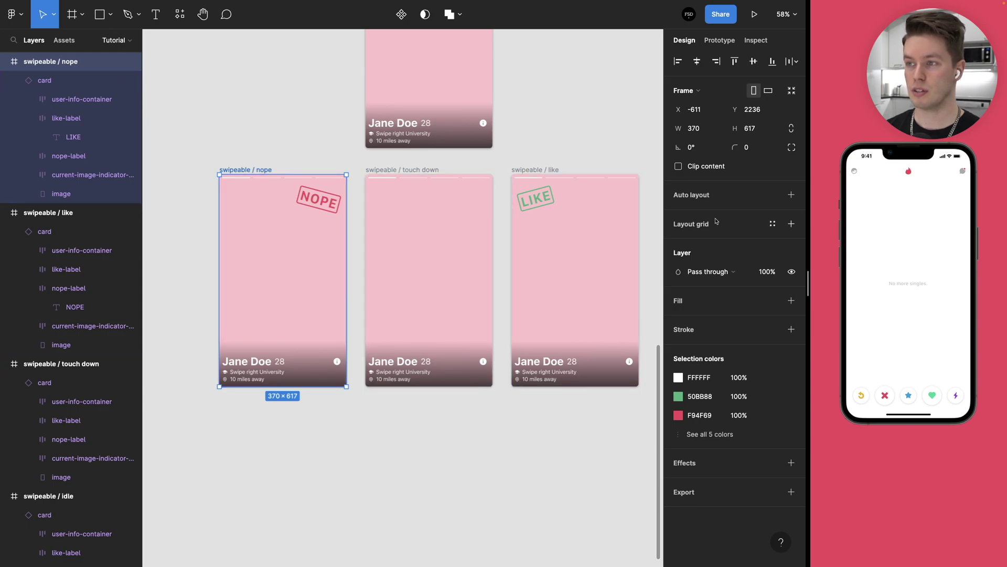
click(716, 223)
click(678, 243)
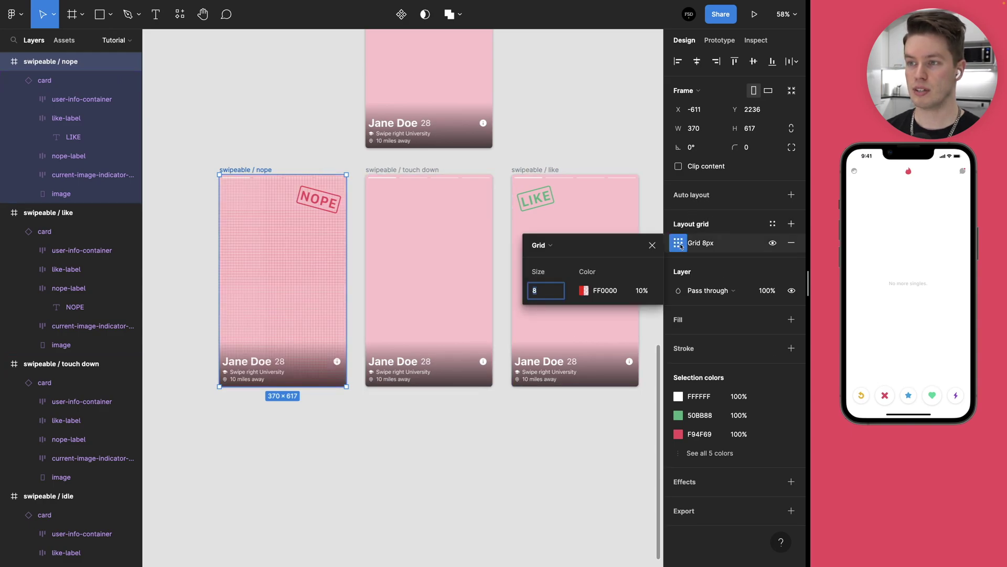
click(552, 247)
click(549, 258)
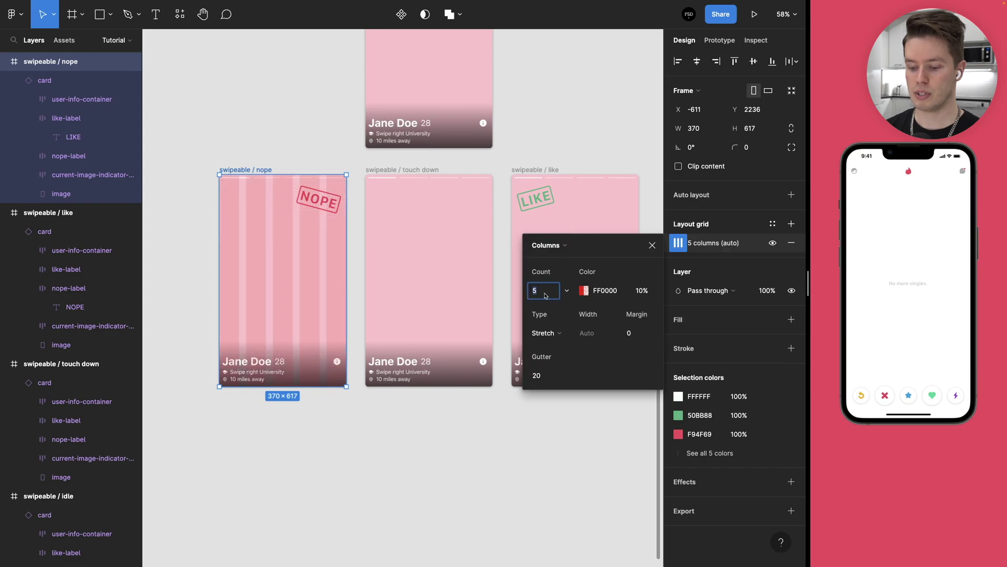
text(1)
key(Return)
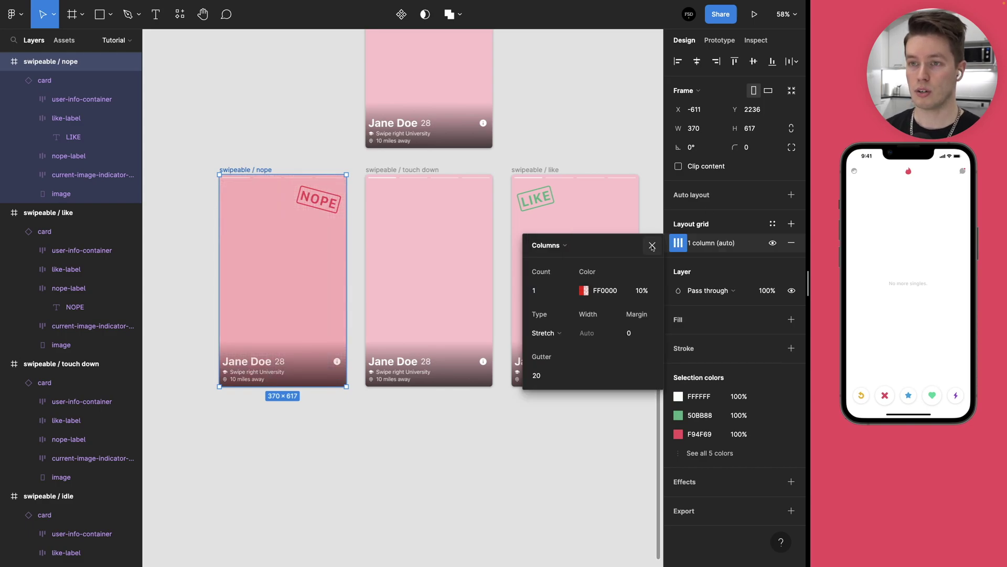
click(653, 245)
- Move the card inside the "swipeable / nope" frame about 196 px to the left and rotate it to 15°
drag(359, 247, 461, 236)
click(392, 234)
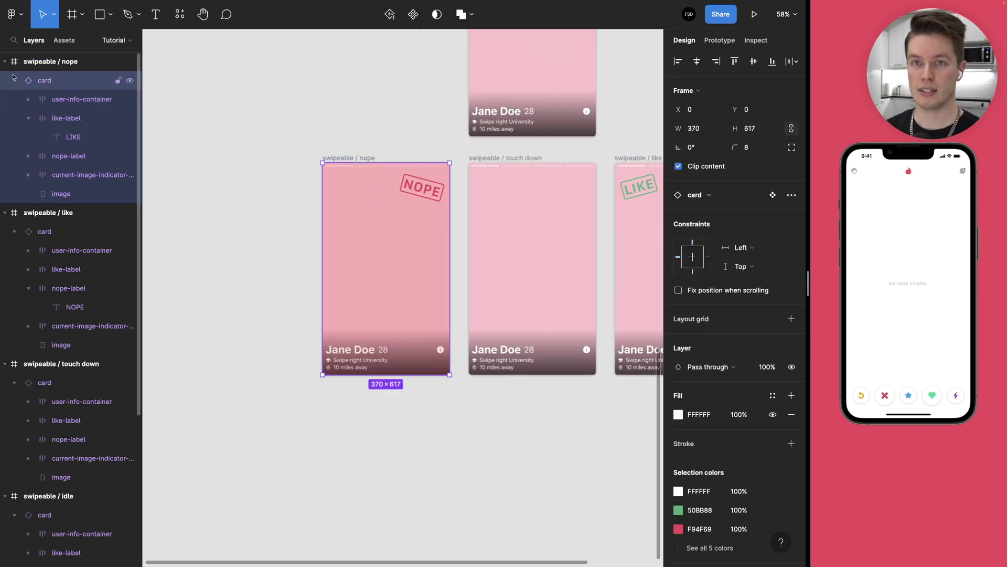
drag(398, 225, 331, 225)
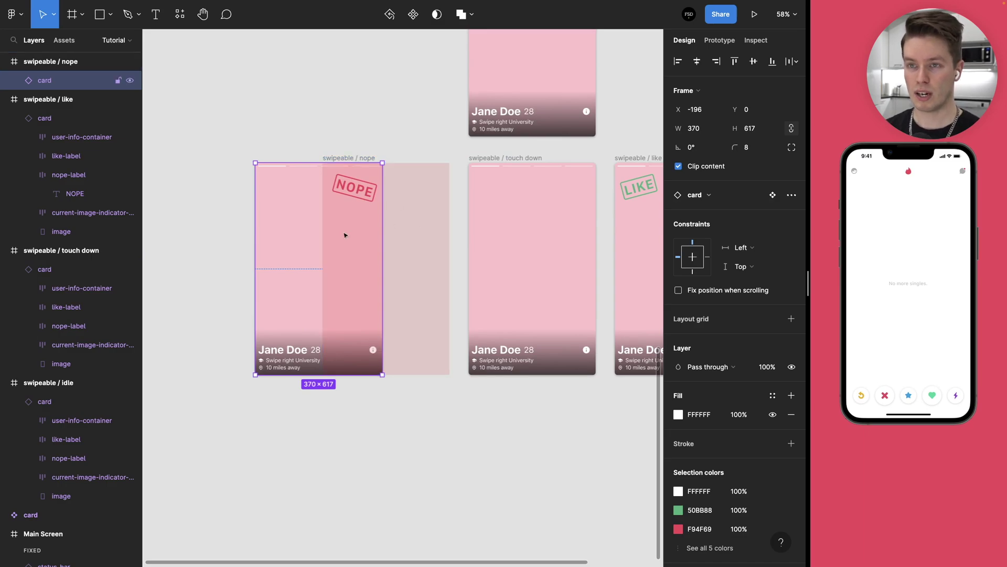
drag(242, 163, 230, 169)
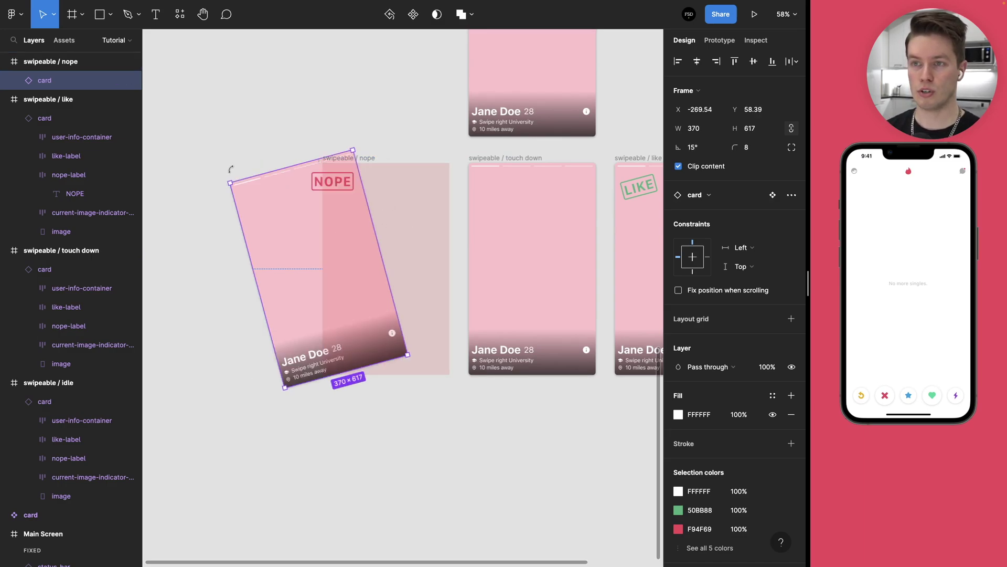
- Nudge the tilted nope card left and down until it lies just outside its frame, at X -525.54 and Y 113.39
drag(286, 218, 344, 199)
key(shift+Left)
key(shift+Left)
key(shift+Left)
key(shift+Left)
key(shift+Left)
key(shift+Left)
key(shift+Left)
key(shift+Left)
key(shift+Left)
key(shift+Left)
key(shift+Left)
key(shift+Left)
key(shift+Left)
key(shift+Left)
key(shift+Left)
key(shift+Left)
key(shift+Left)
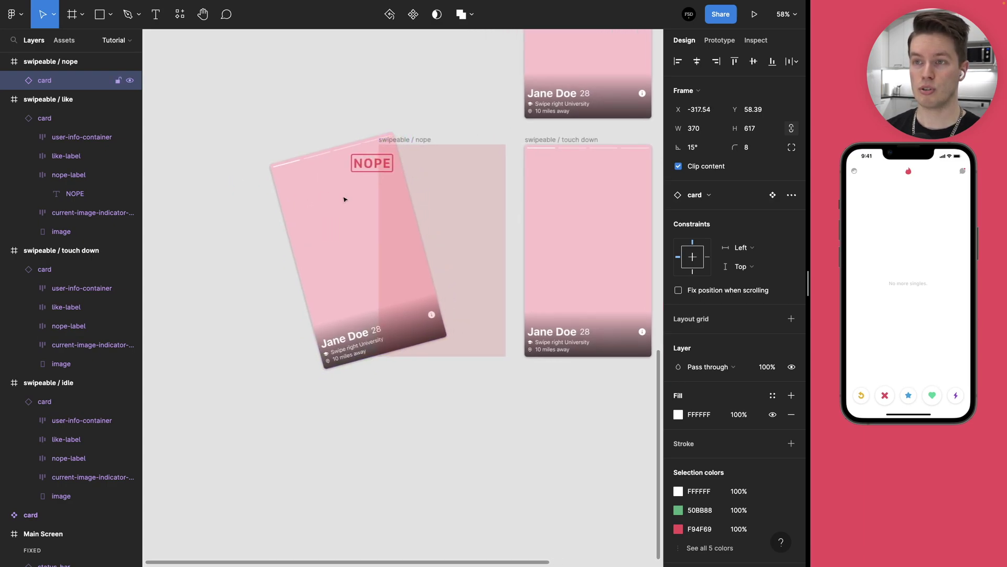
key(shift+Left)
key(shift+Left)
key(shift+Left)
key(shift+Left)
key(shift+Left)
key(shift+Left)
key(shift+Left)
key(shift+Left)
key(shift+Left)
key(shift+Left)
key(shift+Left)
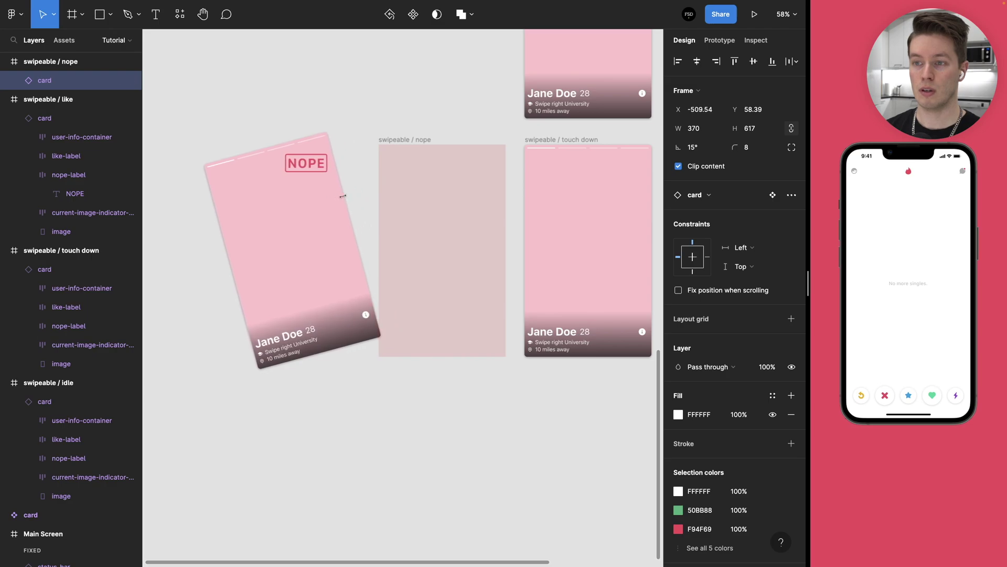
key(shift+Down)
key(shift+Down)
key(shift+Down)
key(shift+Down)
key(shift+Down)
key(shift+Down)
key(shift+Down)
key(shift+Down)
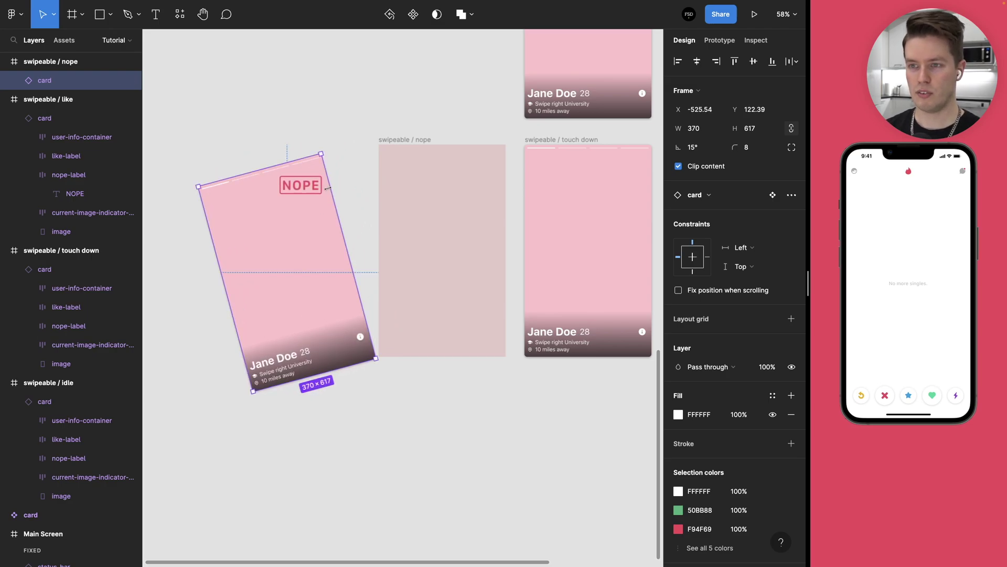
key(shift+Up)
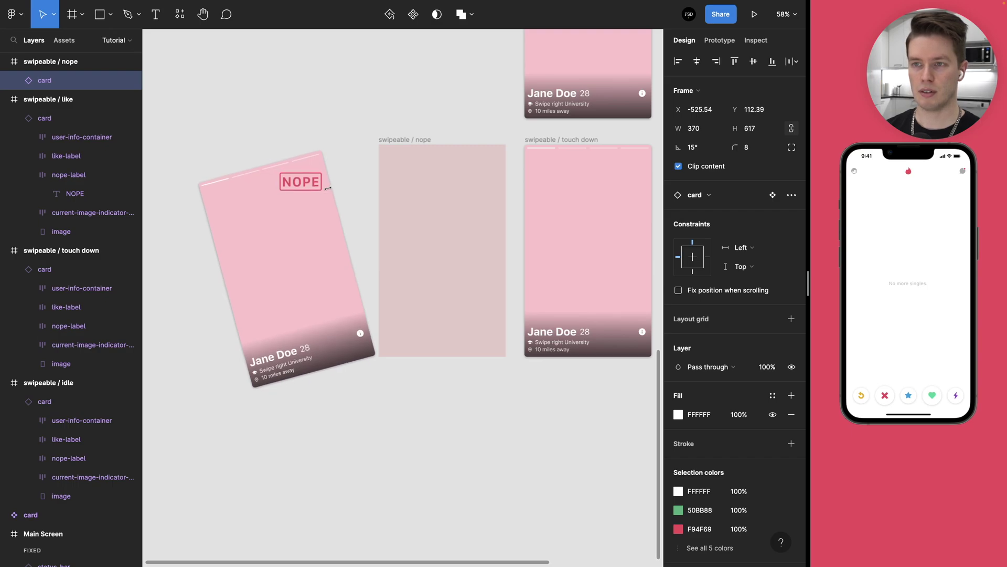
key(Down)
scroll(420, 331, up, 2)
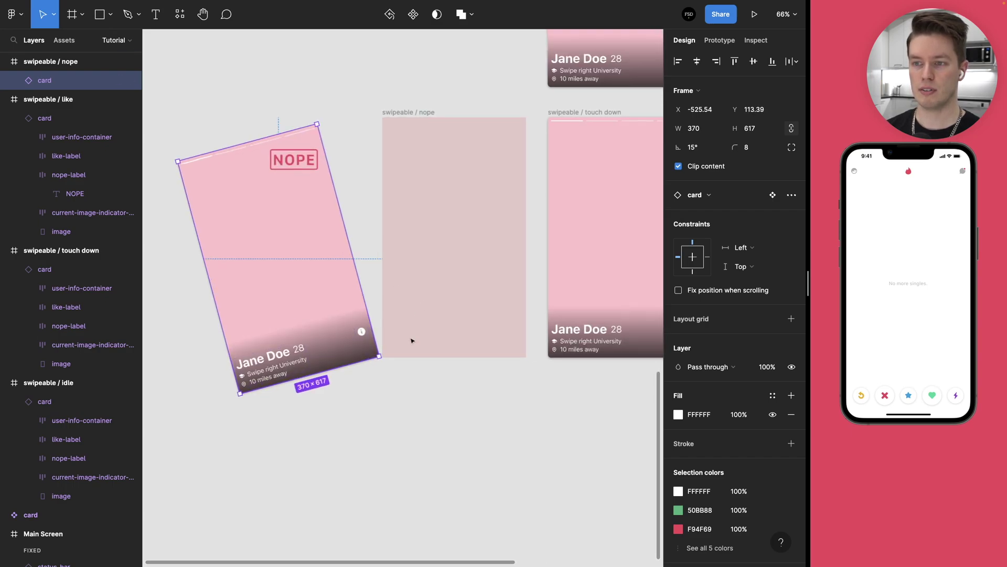
- Examine the gap between the tilted card's lower corner and the "swipeable / nope" frame, and look over the Main Screen frame
click(411, 340)
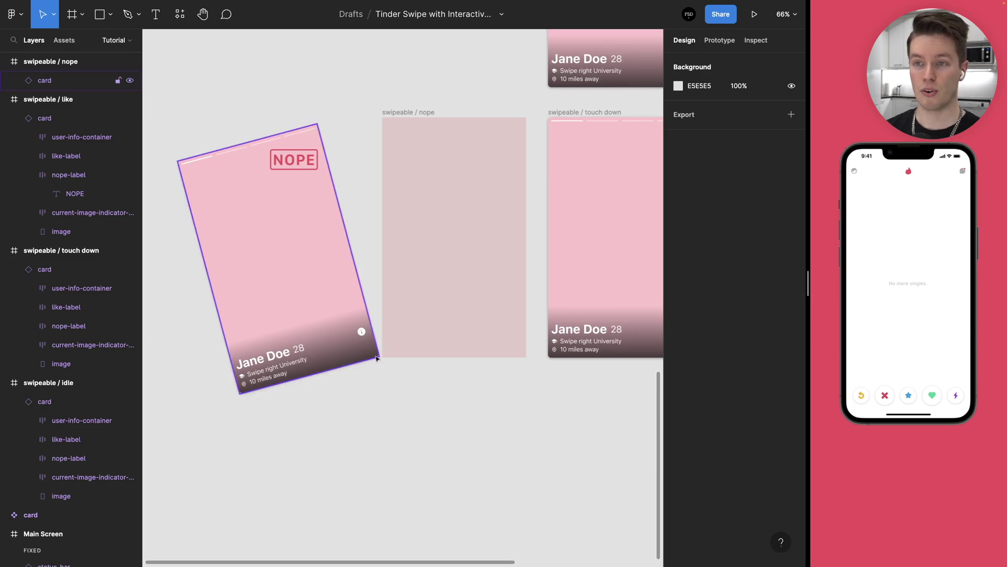
click(420, 112)
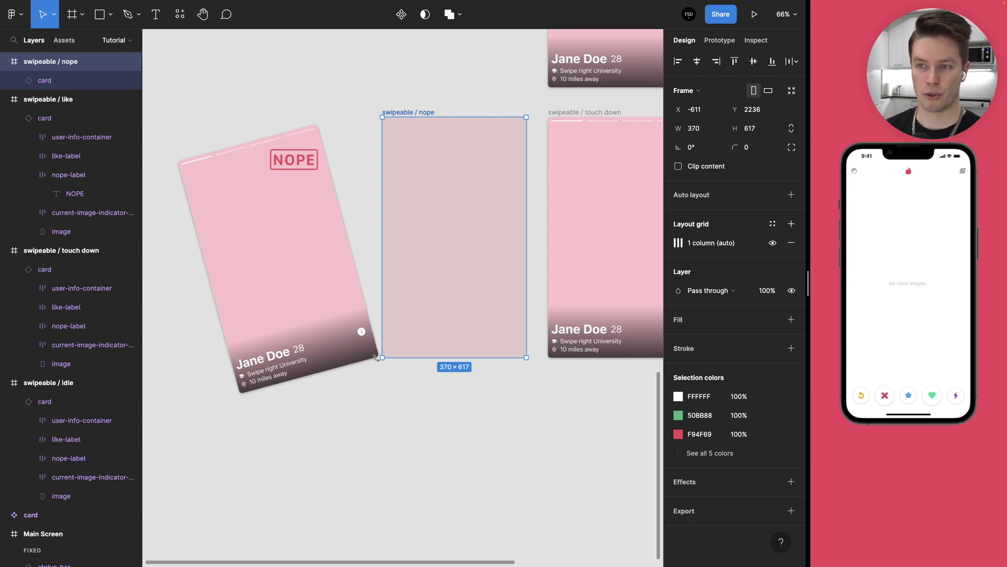
click(347, 341)
scroll(378, 355, up, 10)
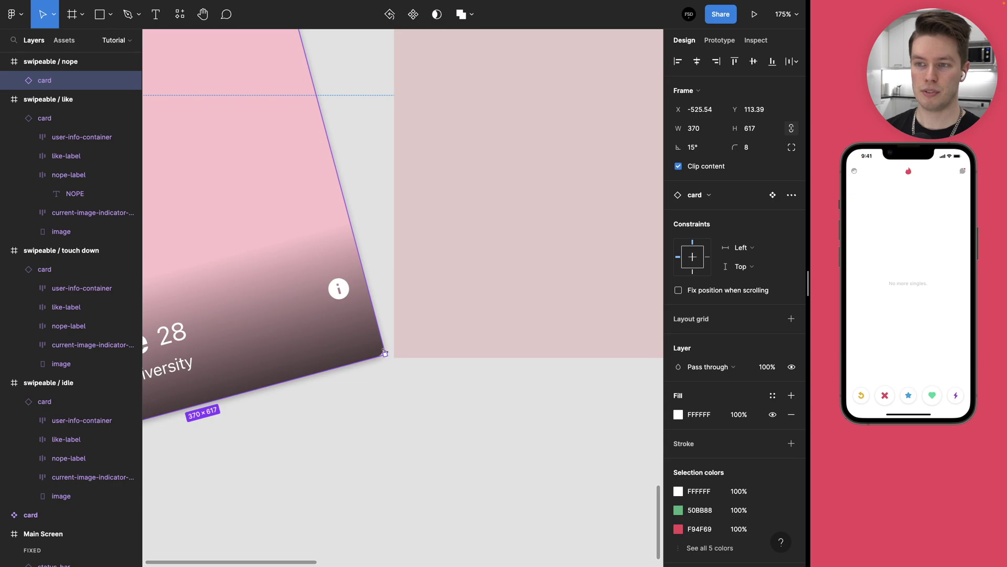
scroll(384, 352, down, 12)
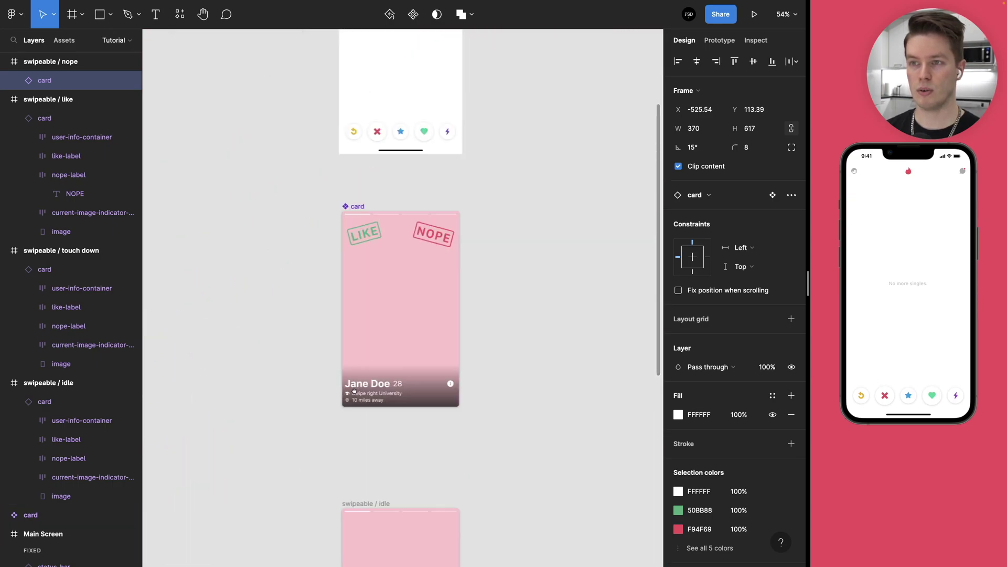
scroll(354, 391, up, 5)
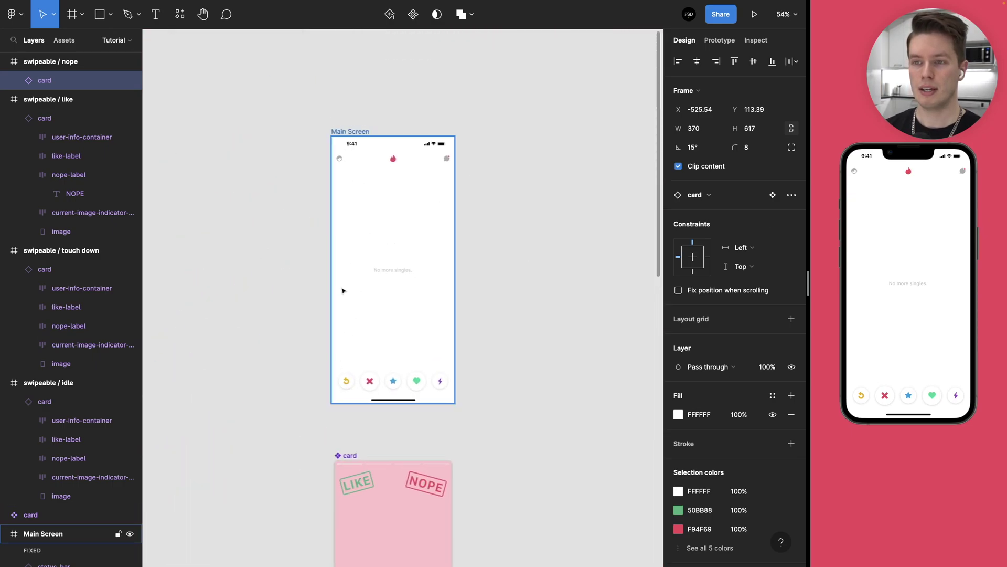
- Nudge the tilted nope card one large step farther from its frame, to X -533.54
scroll(342, 286, up, 2)
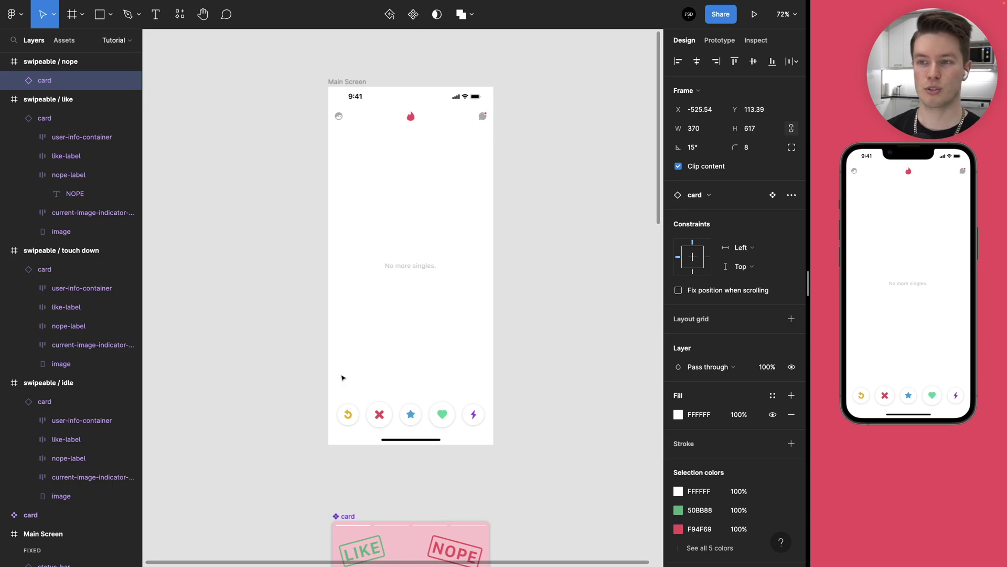
scroll(316, 386, down, 5)
scroll(347, 308, down, 10)
scroll(352, 331, left, 3)
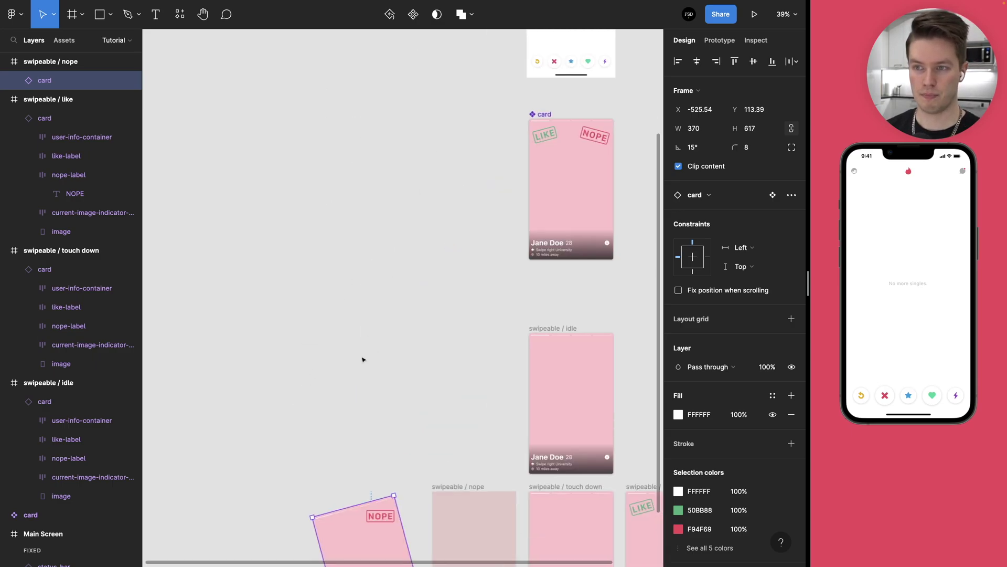
scroll(334, 322, up, 3)
scroll(332, 322, up, 5)
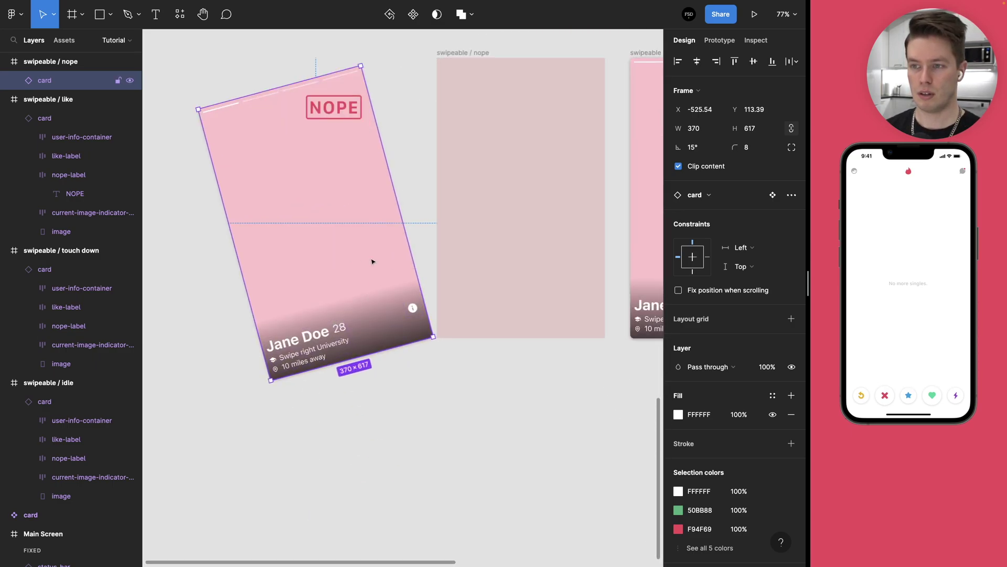
click(494, 285)
click(373, 288)
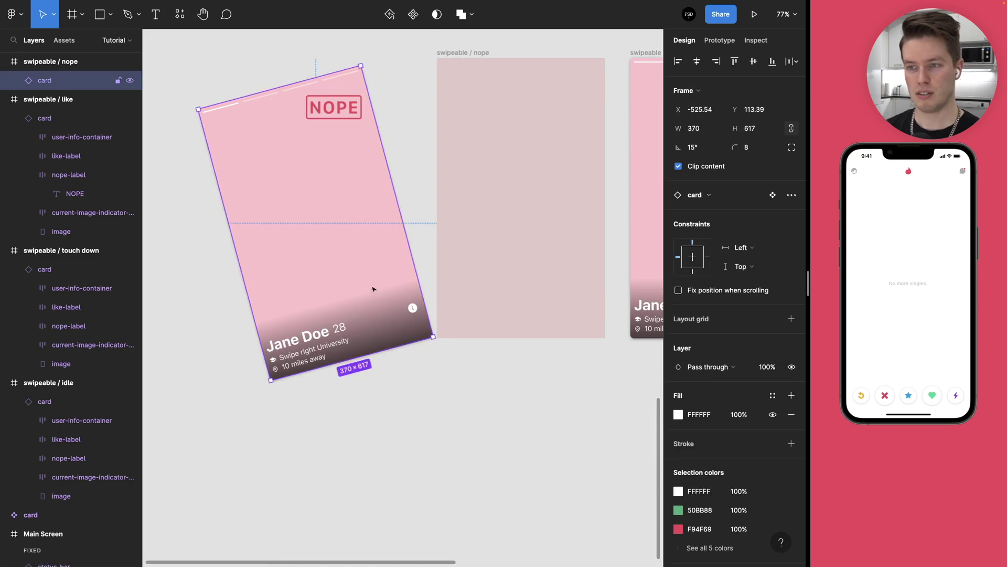
key(shift+Left)
- Add a layout grid of type Columns with a count of 1 to the "swipeable / like" frame
scroll(389, 265, down, 5)
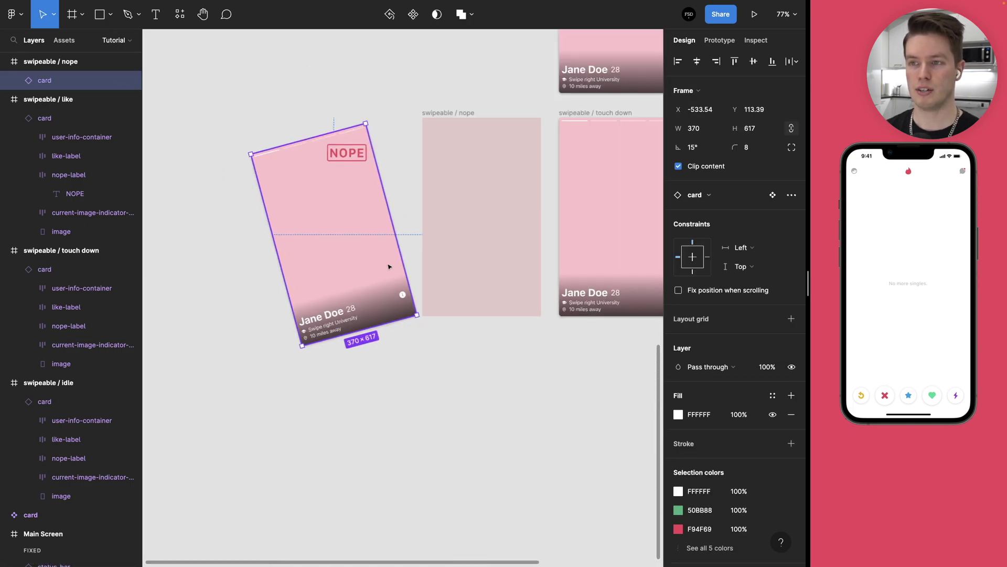
drag(530, 239, 401, 265)
drag(486, 251, 292, 274)
click(450, 245)
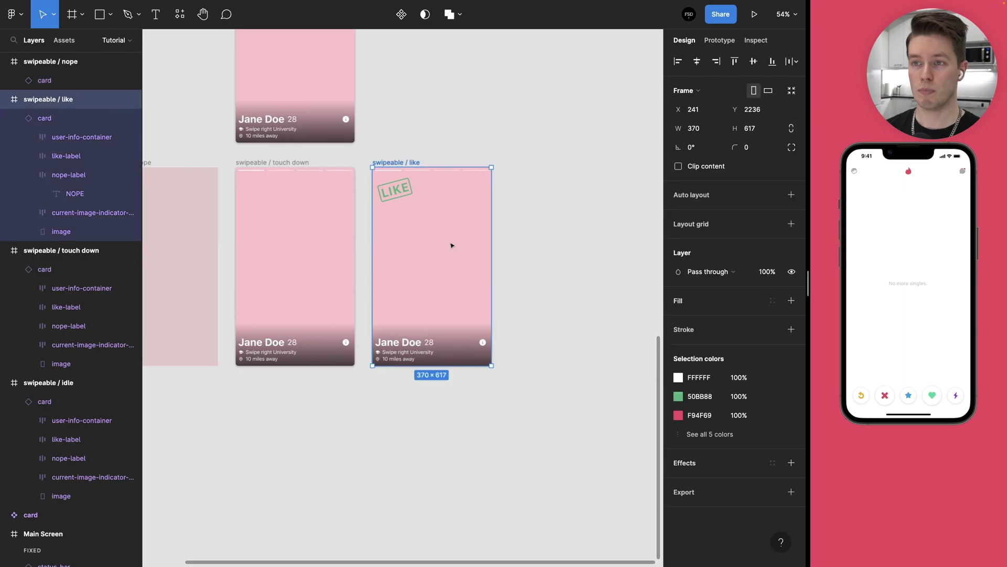
click(791, 223)
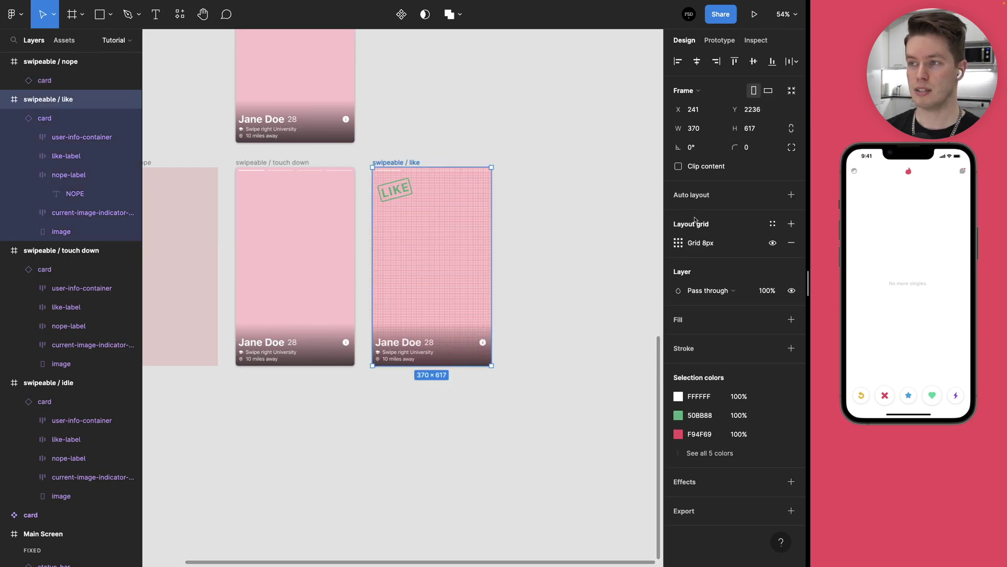
click(679, 243)
click(551, 245)
click(555, 260)
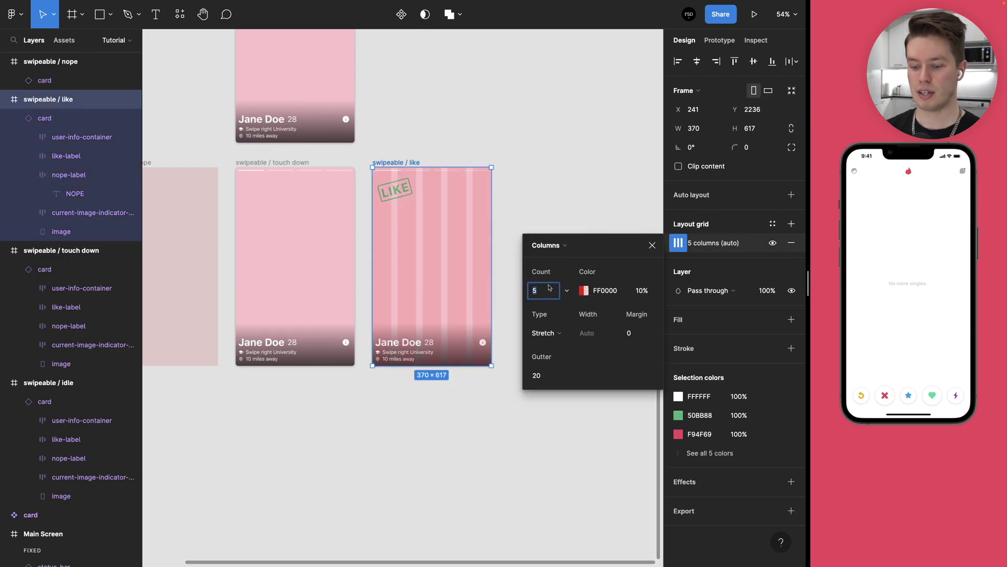
text(1)
click(652, 245)
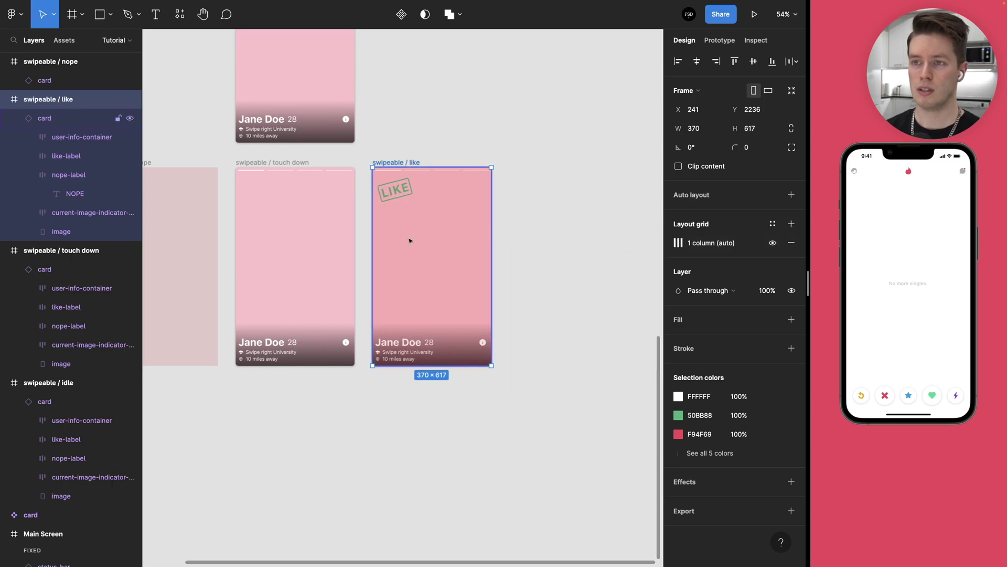
- Rotate the card inside the "swipeable / like" frame to -15° and shift it right to X 270.69, keeping it in the frame
click(429, 239)
click(15, 118)
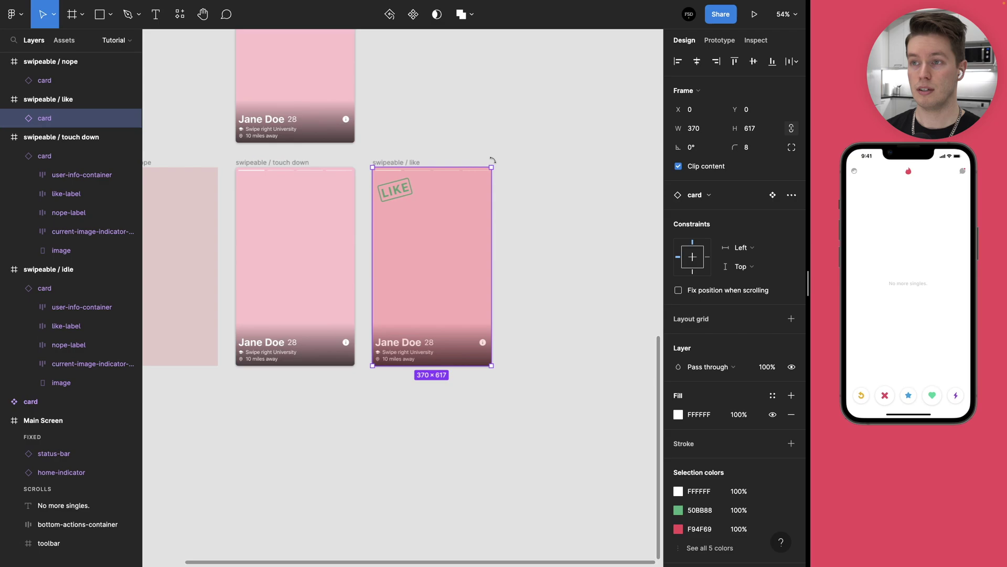
drag(494, 160, 522, 179)
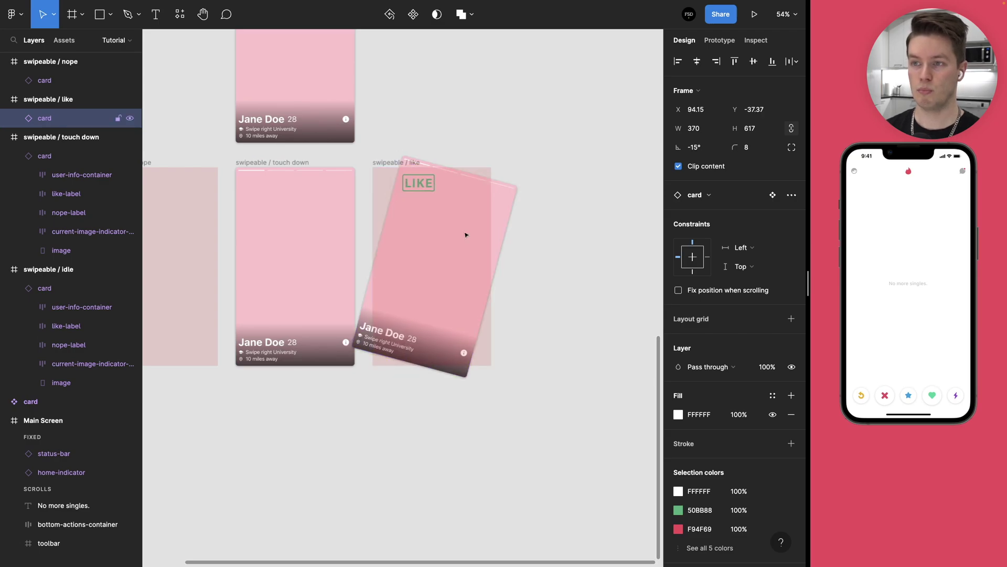
drag(382, 263, 503, 272)
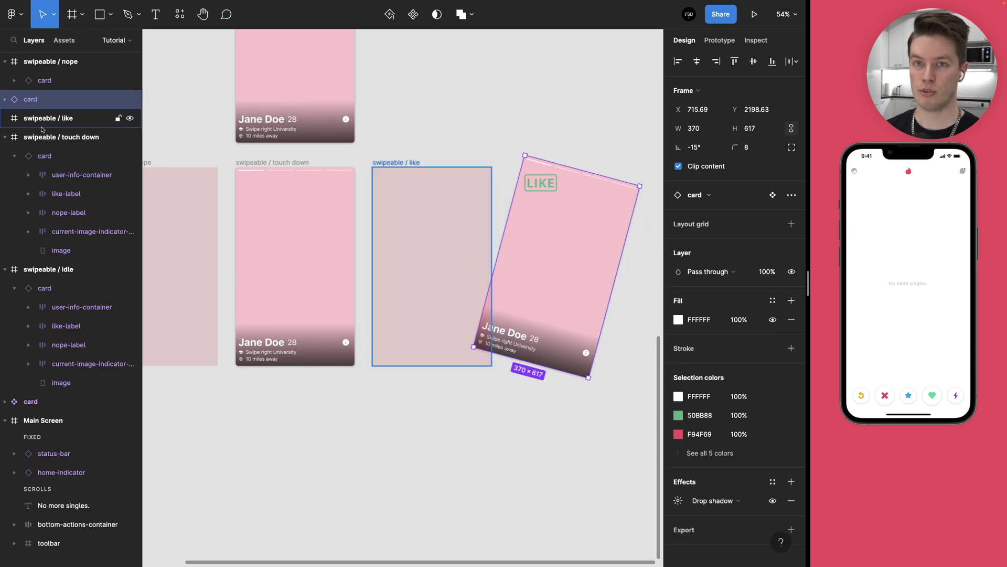
drag(544, 272, 479, 273)
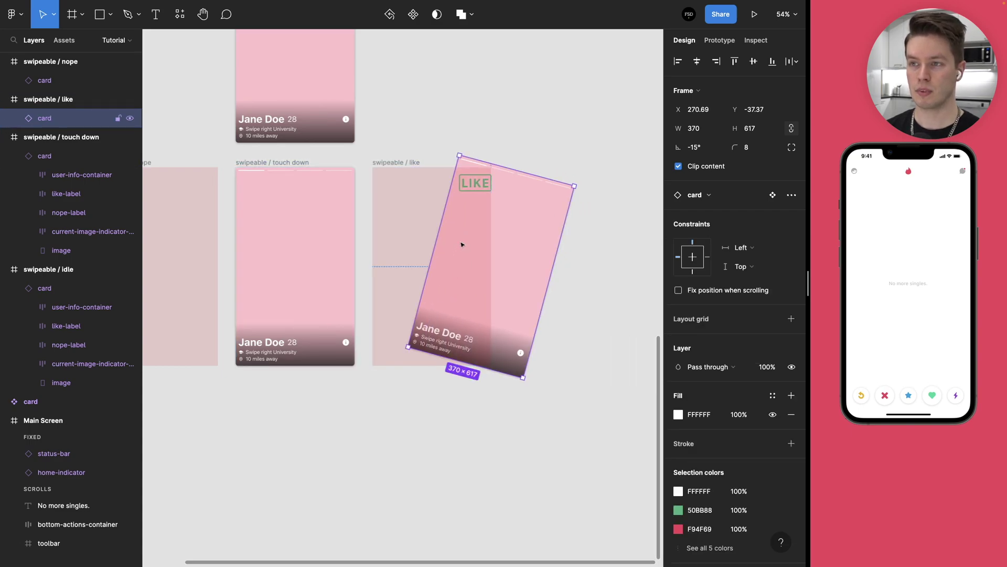
- Nudge the tilted like card right and down until it lies just outside its frame, at X 539.69 and Y 23
drag(461, 244, 476, 252)
key(shift+Right)
key(shift+Right)
key(shift+Right)
key(shift+Right)
key(shift+Right)
key(shift+Right)
key(shift+Right)
key(shift+Right)
key(shift+Right)
key(shift+Right)
key(shift+Right)
key(shift+Right)
key(shift+Right)
key(shift+Right)
key(shift+Right)
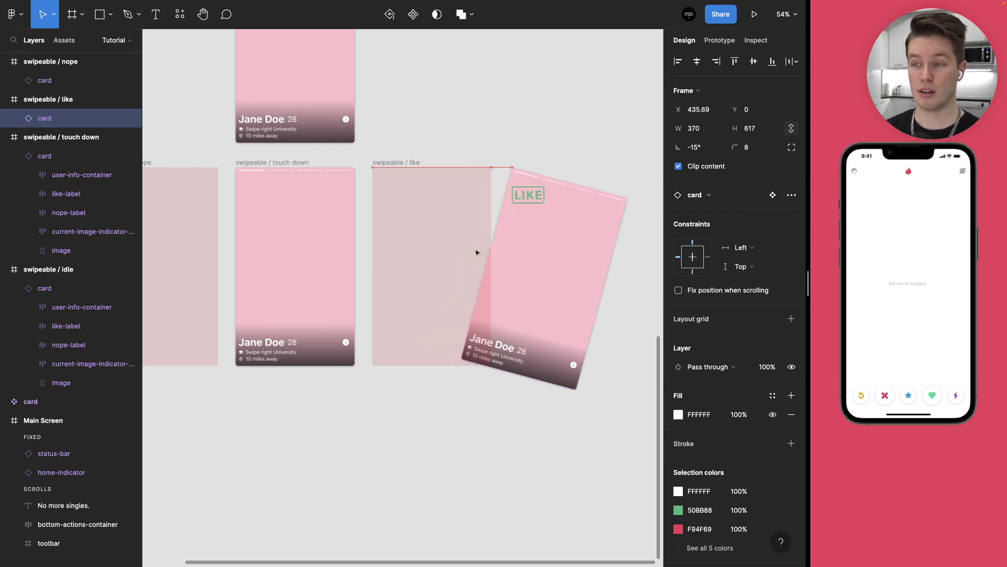
key(shift+Right)
key(shift+Right)
key(shift+Right)
key(shift+Right)
key(shift+Right)
key(shift+Right)
key(shift+Right)
key(shift+Right)
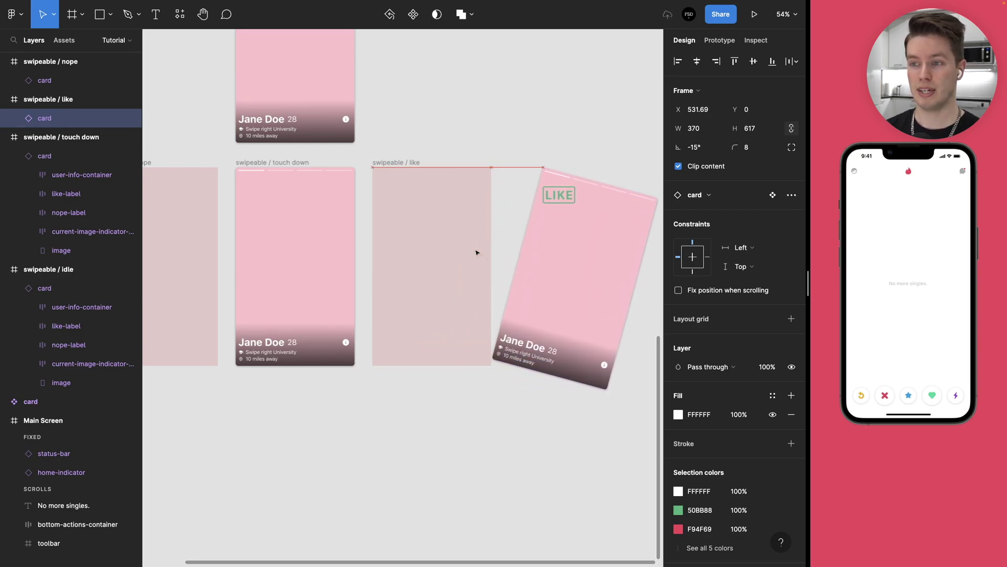
key(shift+Down)
key(shift+Down)
key(shift+Down)
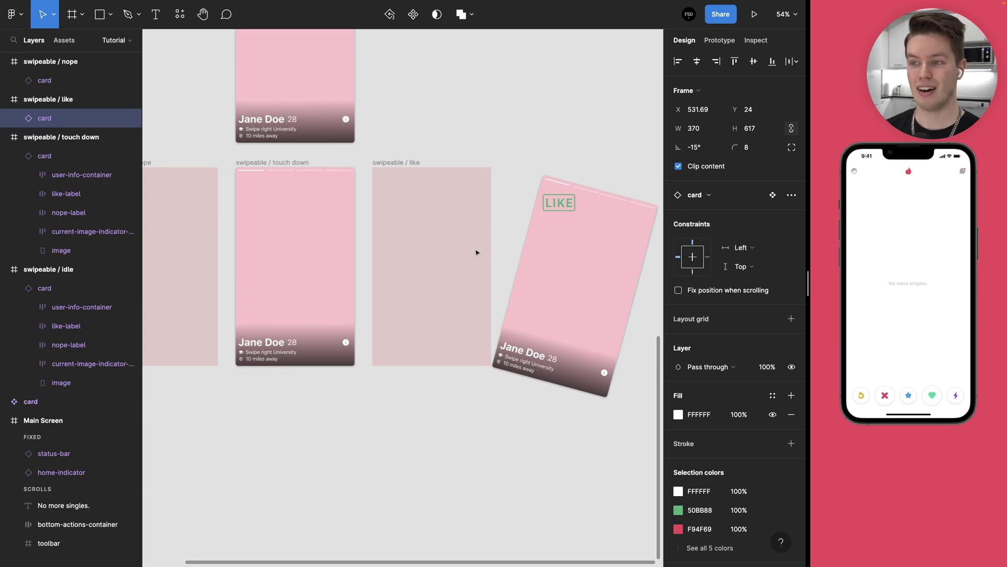
key(shift+Right)
key(Up)
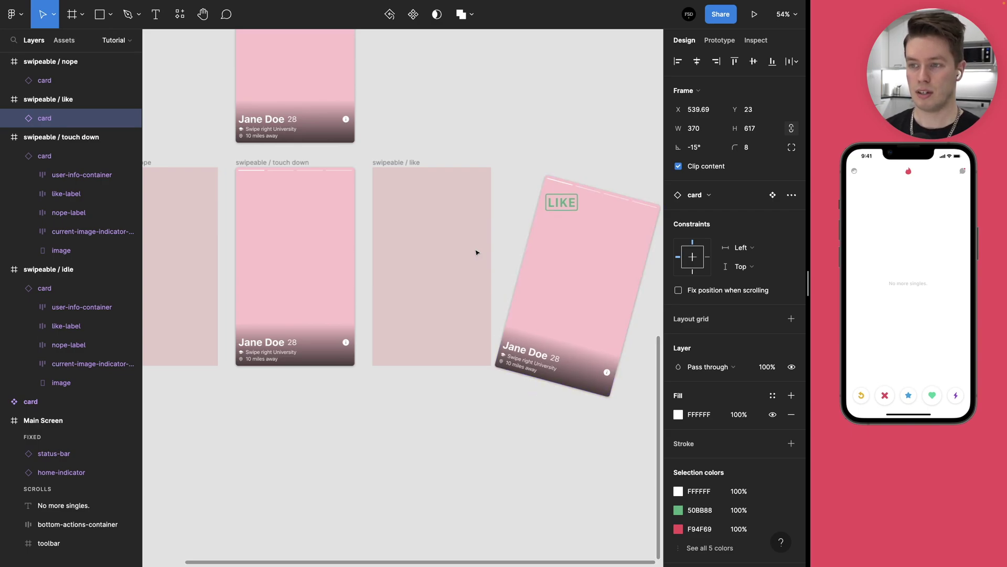
- Compare the gaps beside both outer frames and nudge the tilted like card farther right to X 547.69
scroll(398, 353, left, 3)
click(367, 392)
scroll(389, 414, right, 1)
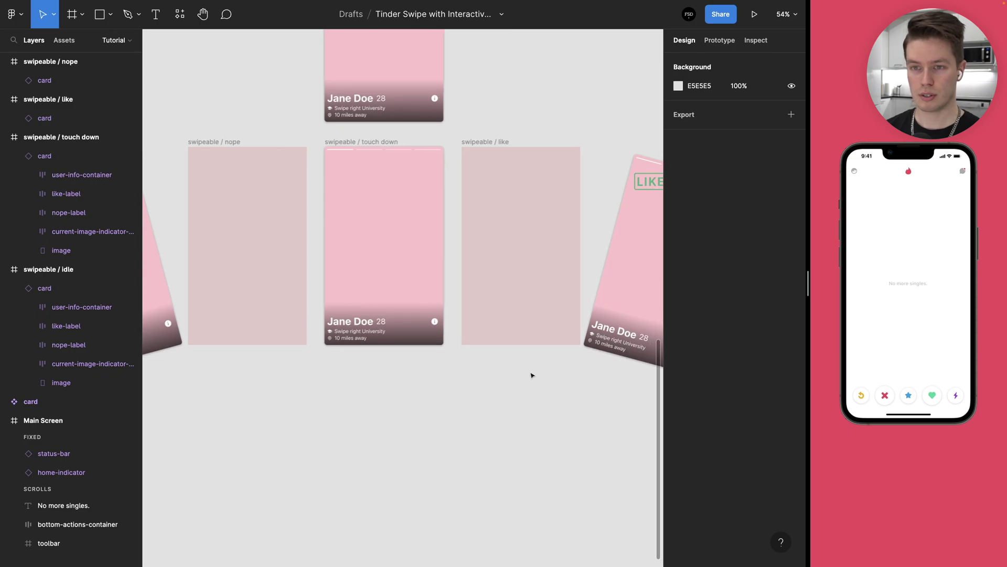
scroll(531, 376, right, 3)
click(553, 333)
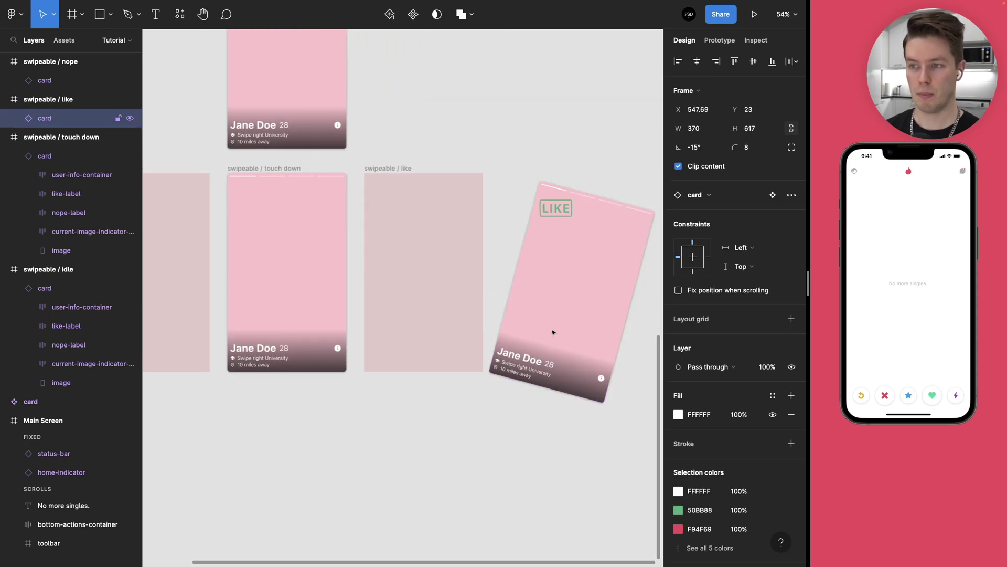
click(405, 447)
scroll(515, 396, left, 5)
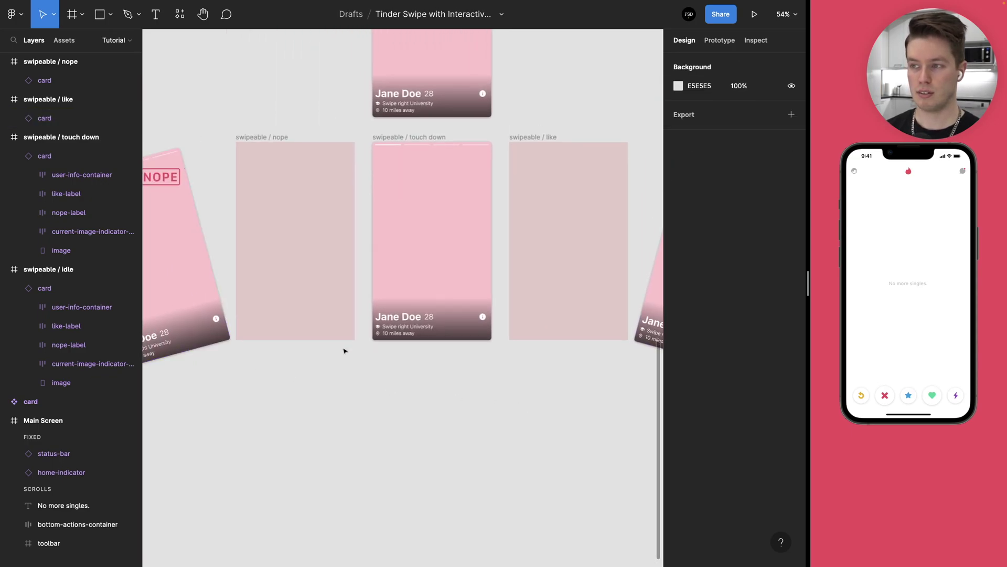
- Examine the cards in the "swipeable / touch down" and "swipeable / idle" frames
scroll(477, 288, up, 4)
scroll(477, 288, right, 1)
scroll(524, 151, down, 2)
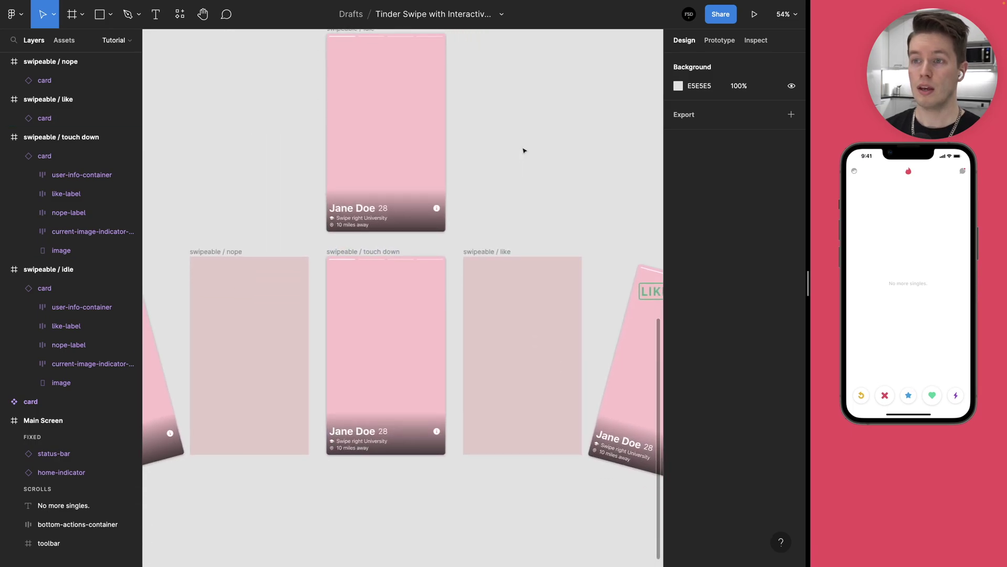
click(383, 299)
scroll(399, 278, down, 2)
scroll(419, 259, up, 3)
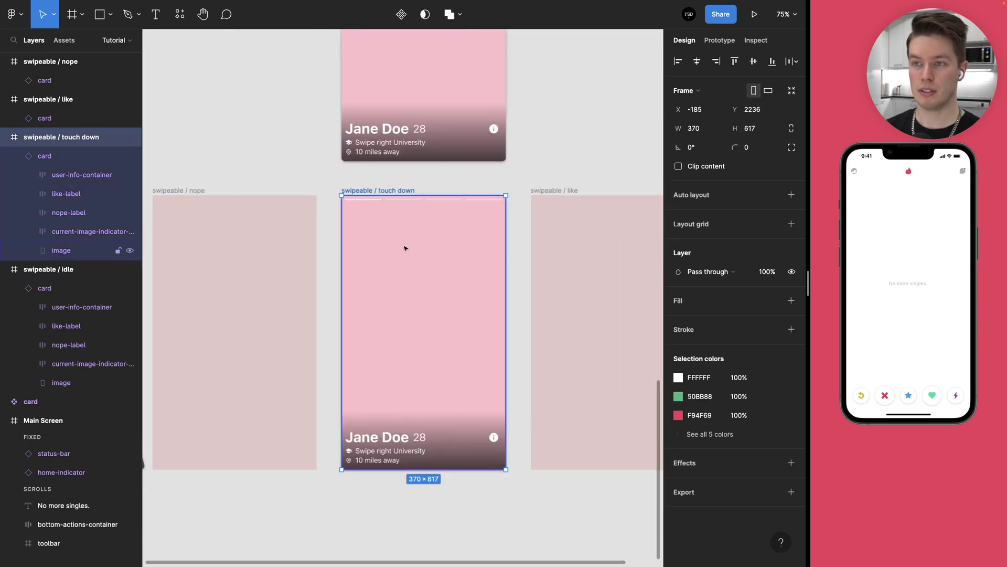
scroll(409, 221, up, 3)
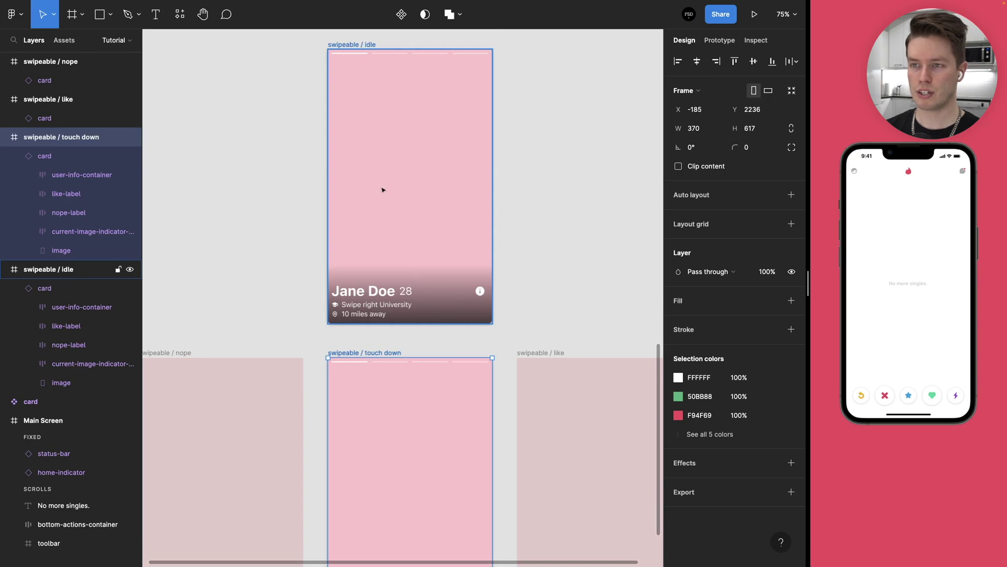
scroll(386, 262, up, 2)
scroll(387, 346, right, 1)
- Hide the drop shadow effect on the card inside the "swipeable / idle" frame
click(350, 109)
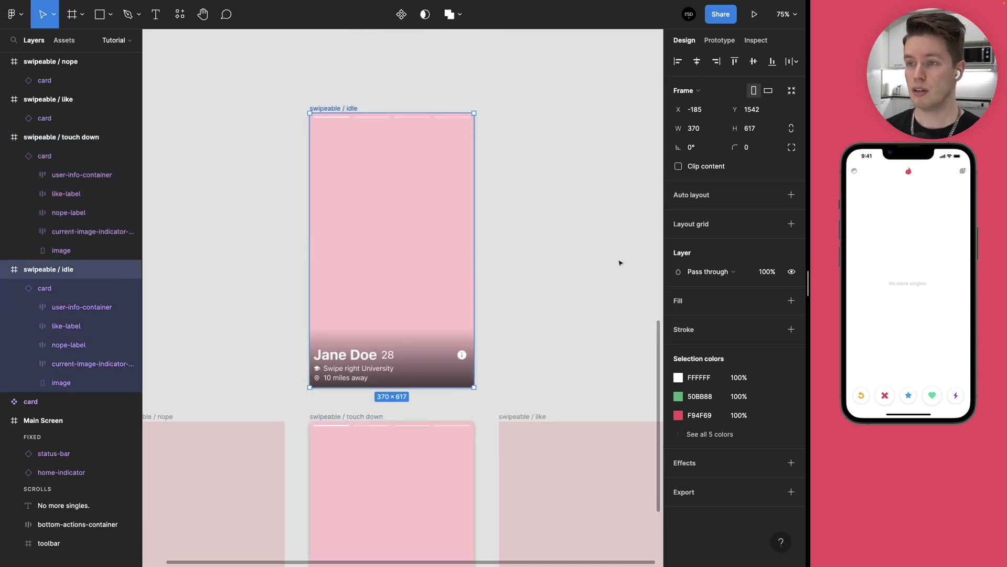
click(16, 288)
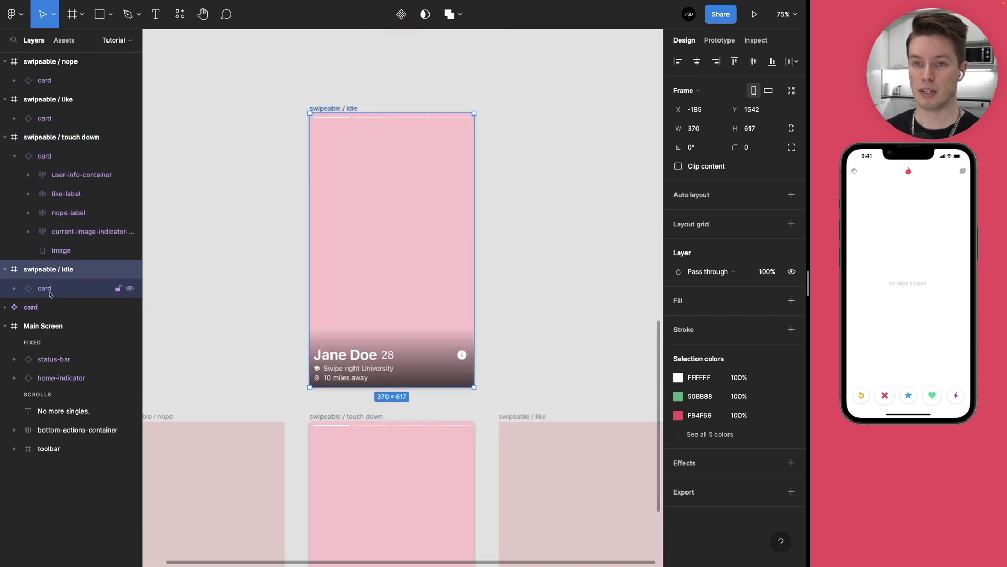
click(49, 291)
scroll(771, 472, down, 2)
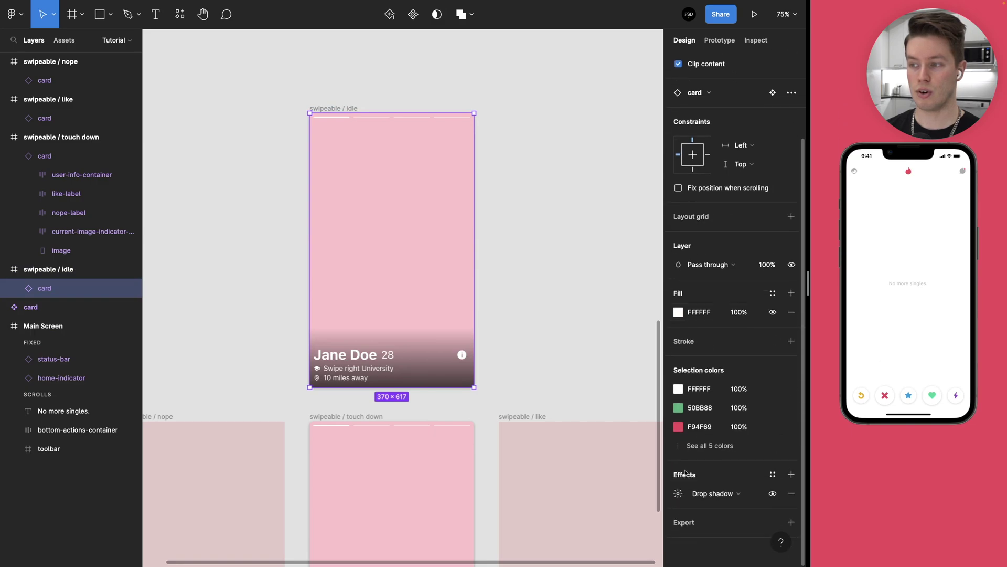
click(773, 494)
click(502, 357)
- Turn the "swipeable" idle, nope, touch down and like frames into four separate components
scroll(506, 199, down, 4)
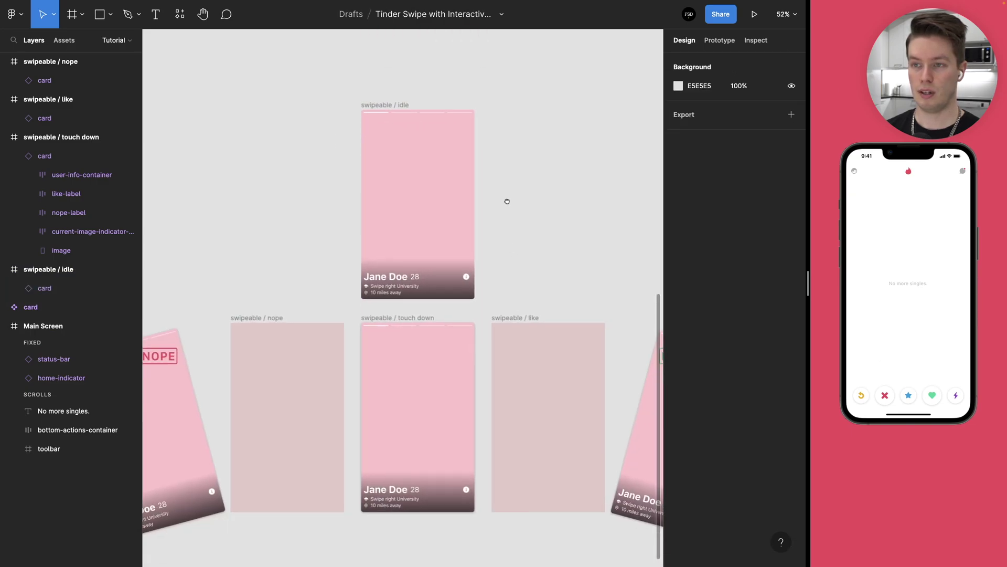
drag(502, 195, 502, 214)
scroll(502, 213, down, 1)
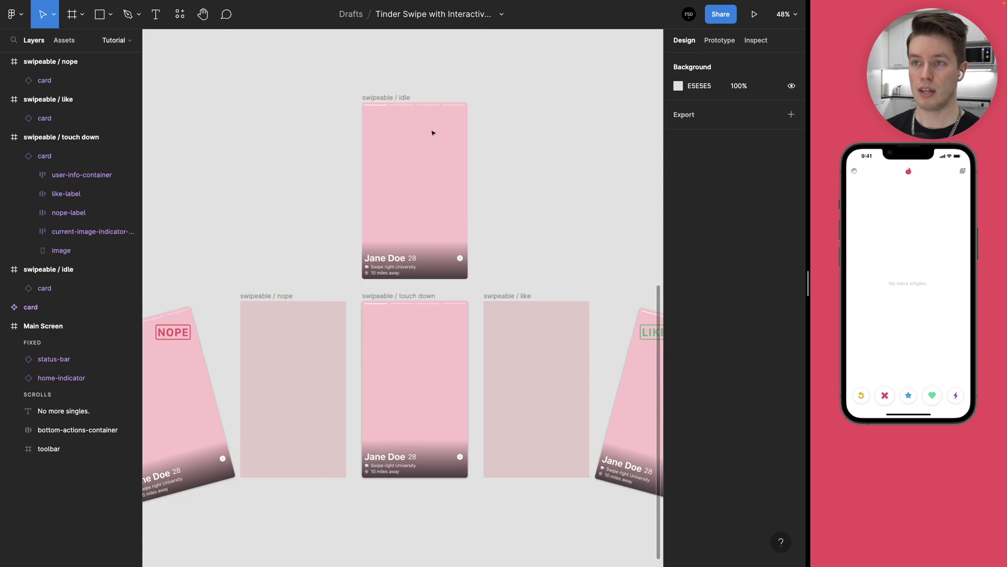
click(388, 100)
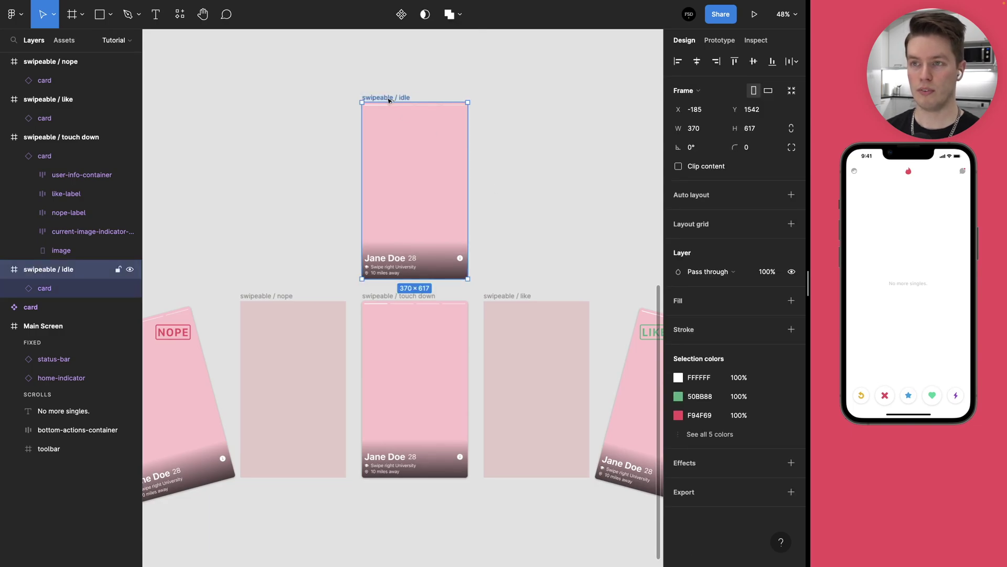
key(ctrl+alt+k)
click(282, 297)
key(ctrl+alt+k)
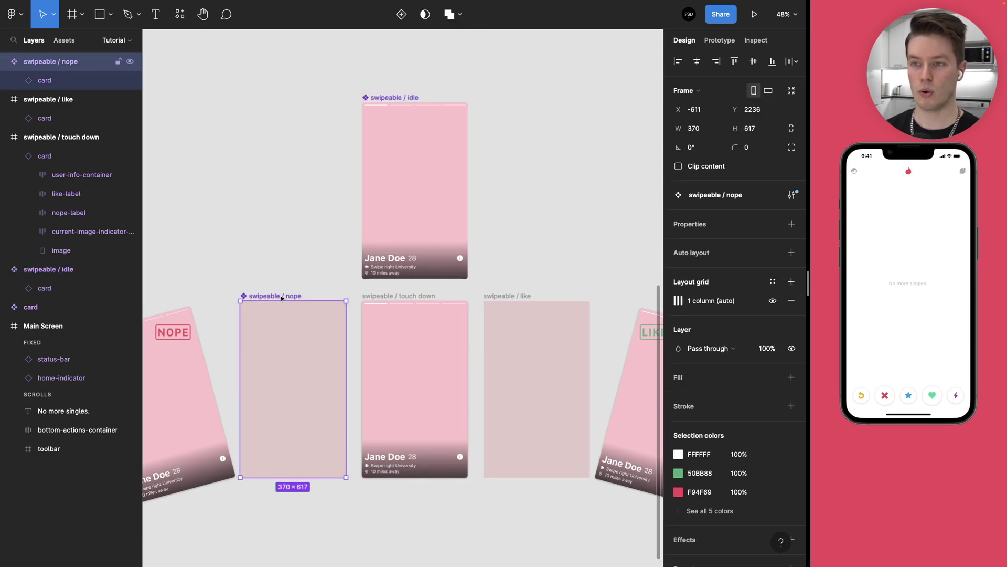
click(396, 297)
key(ctrl+alt+k)
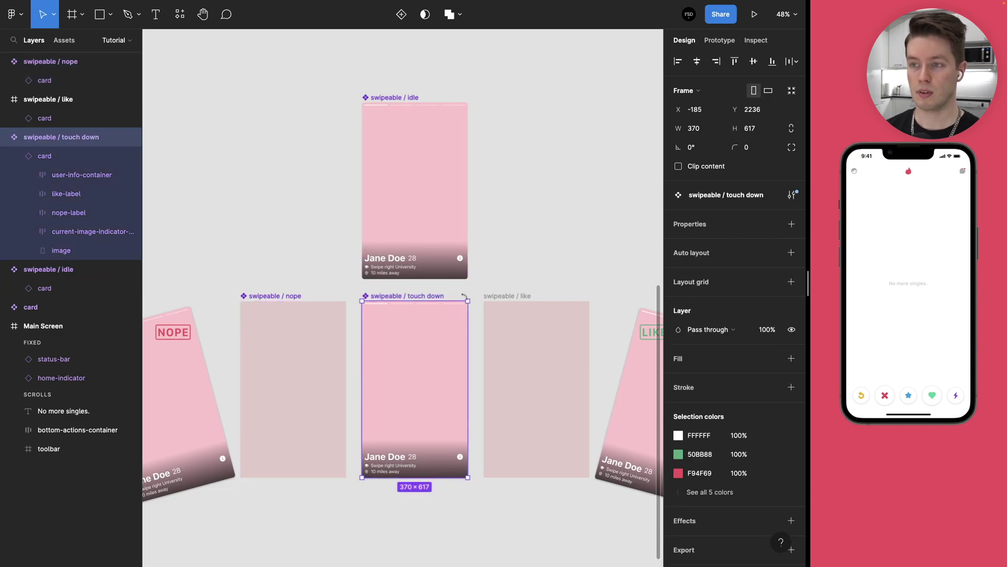
click(507, 296)
key(ctrl+alt+k)
click(498, 231)
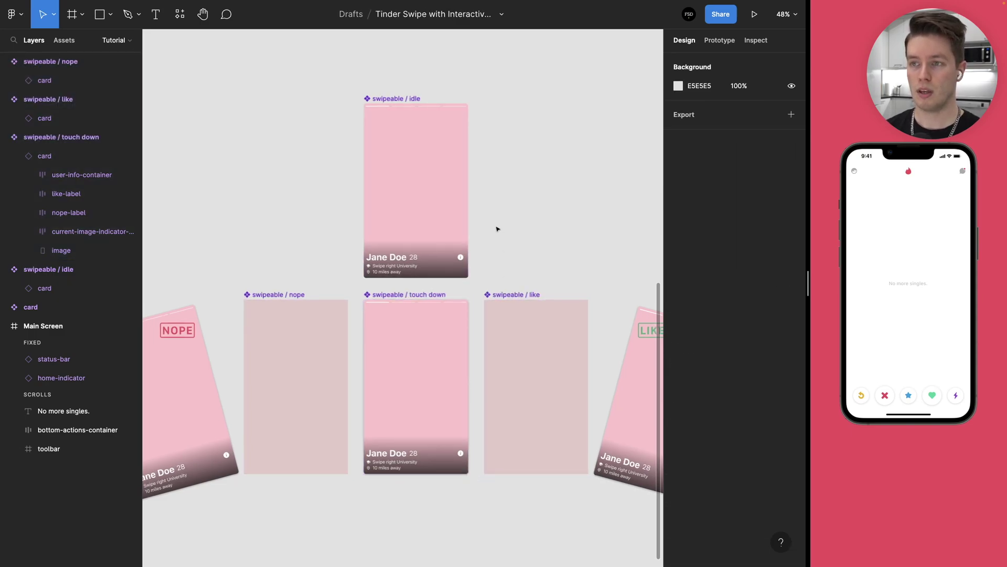
- Select the idle, nope, touch down and like components together and combine them as variants
scroll(497, 229, down, 1)
click(390, 108)
shift+click(288, 292)
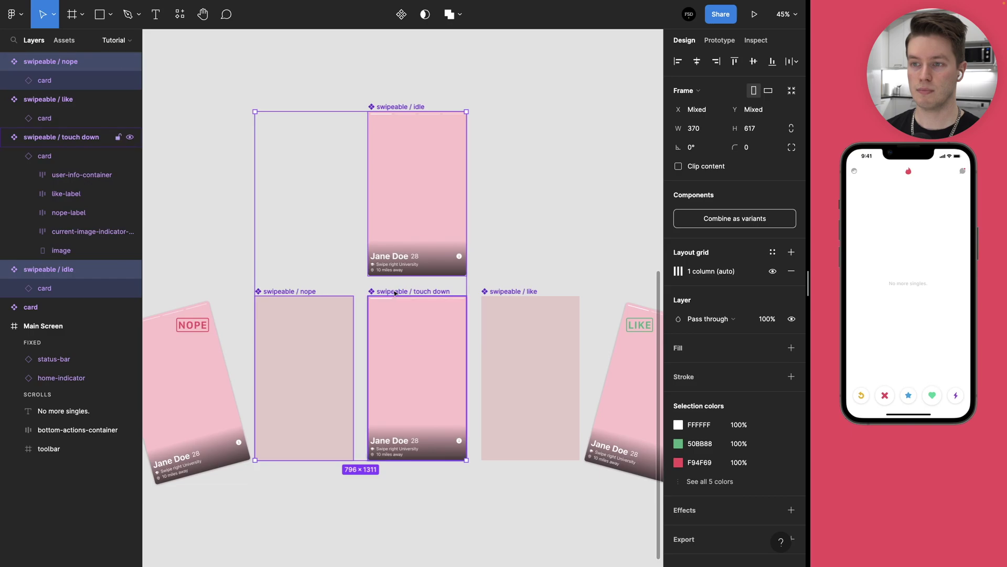
shift+click(395, 292)
shift+click(517, 398)
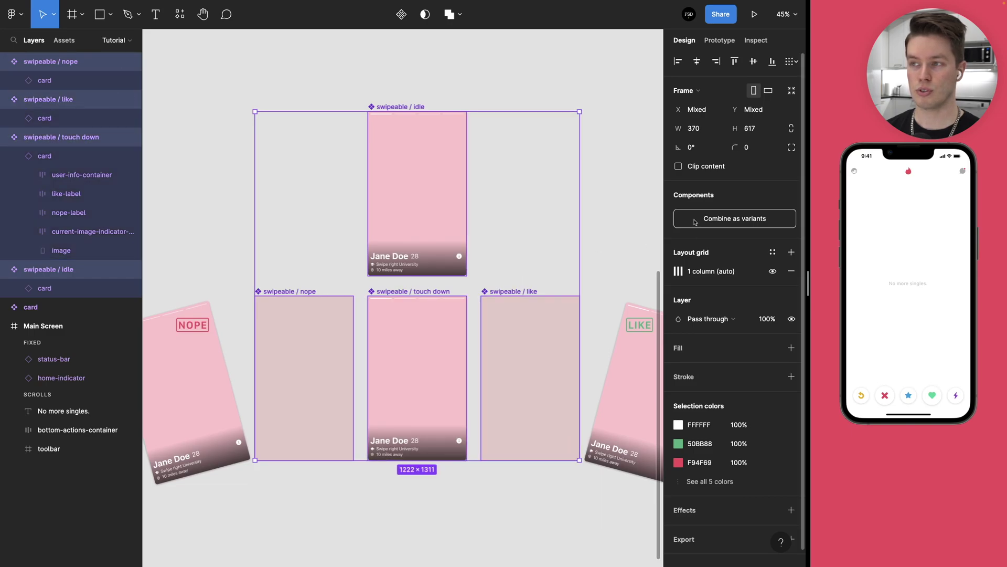
click(696, 222)
scroll(520, 220, down, 3)
scroll(503, 228, right, 1)
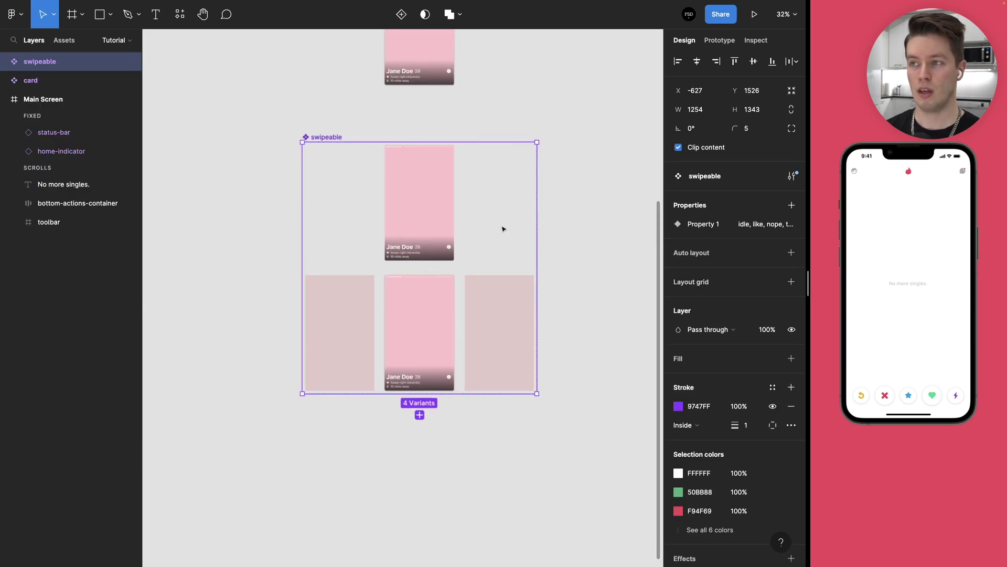
- Turn off content clipping for the "swipeable" variant set and rename the set "swipeable-card"
click(679, 147)
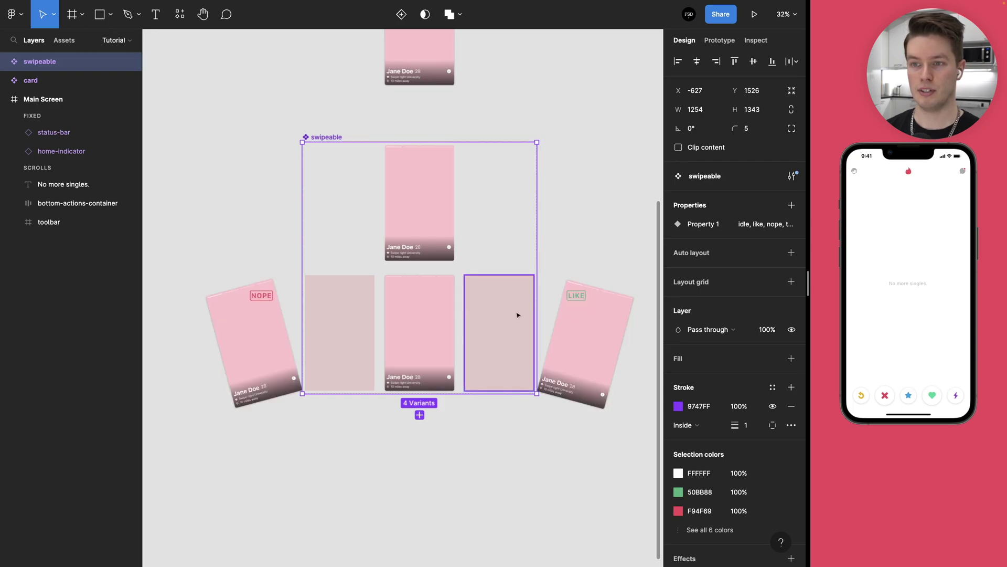
drag(607, 180, 587, 204)
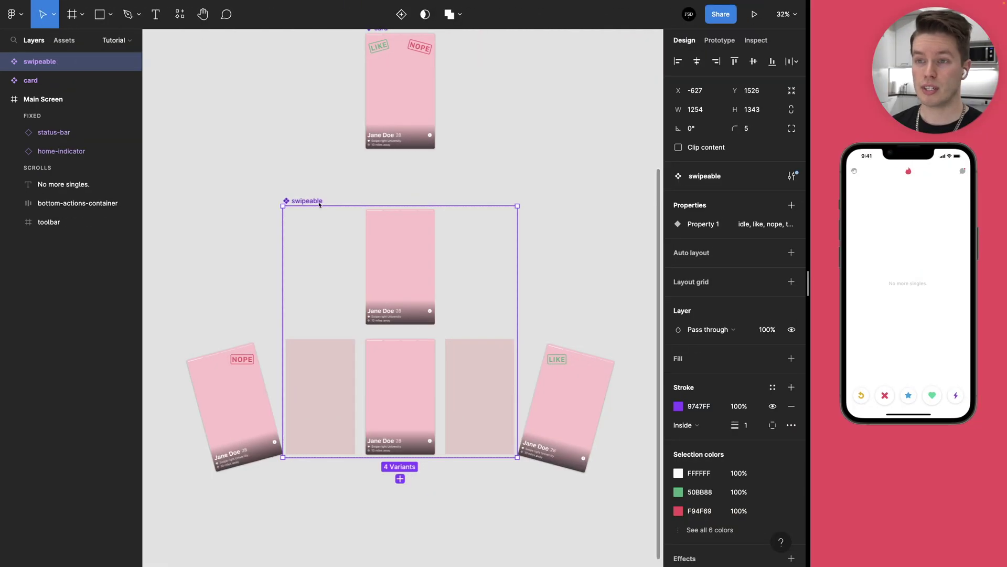
double_click(319, 204)
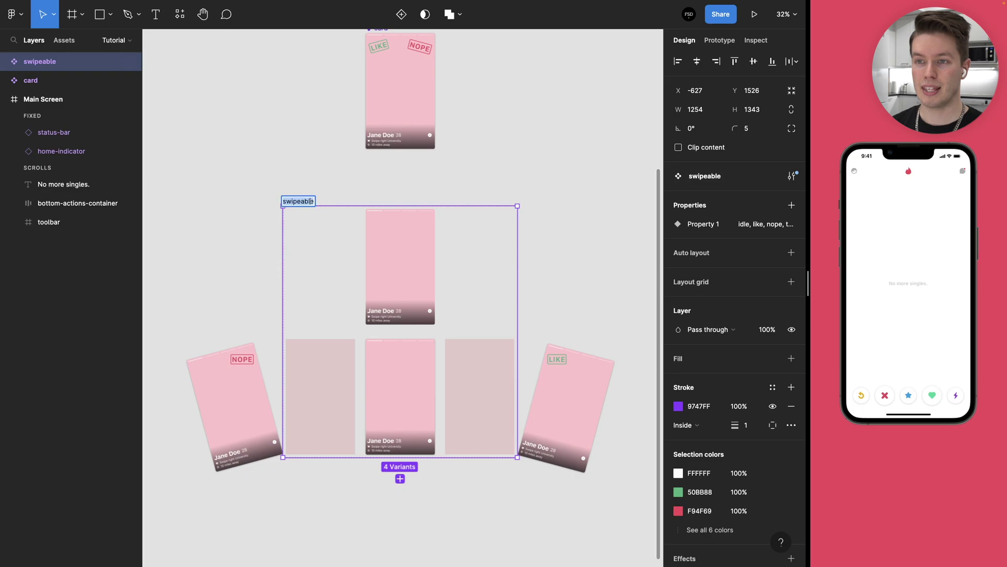
text(-card)
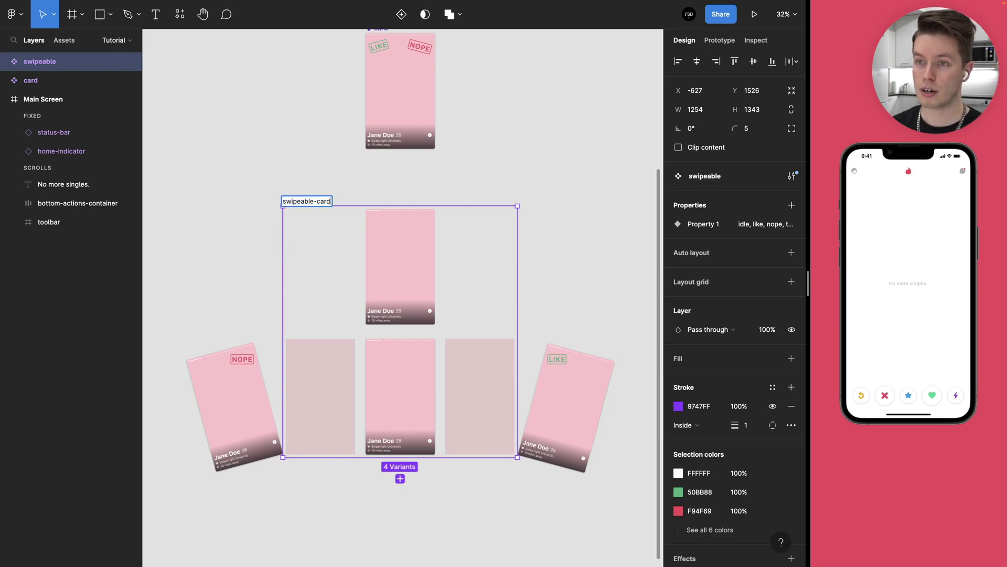
key(Return)
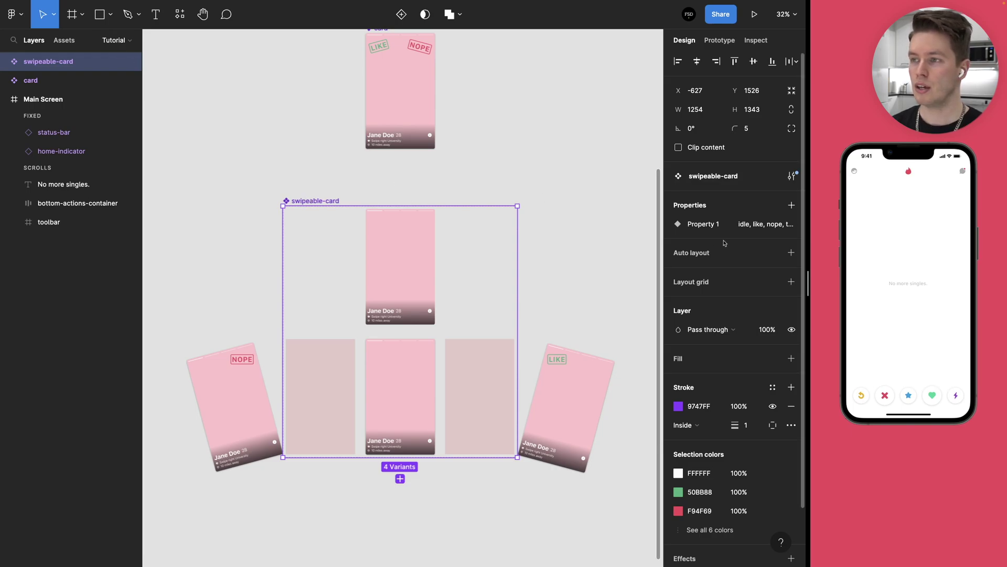
- Rename the variant property of the swipeable-card set to "State"
mouse_move(699, 224)
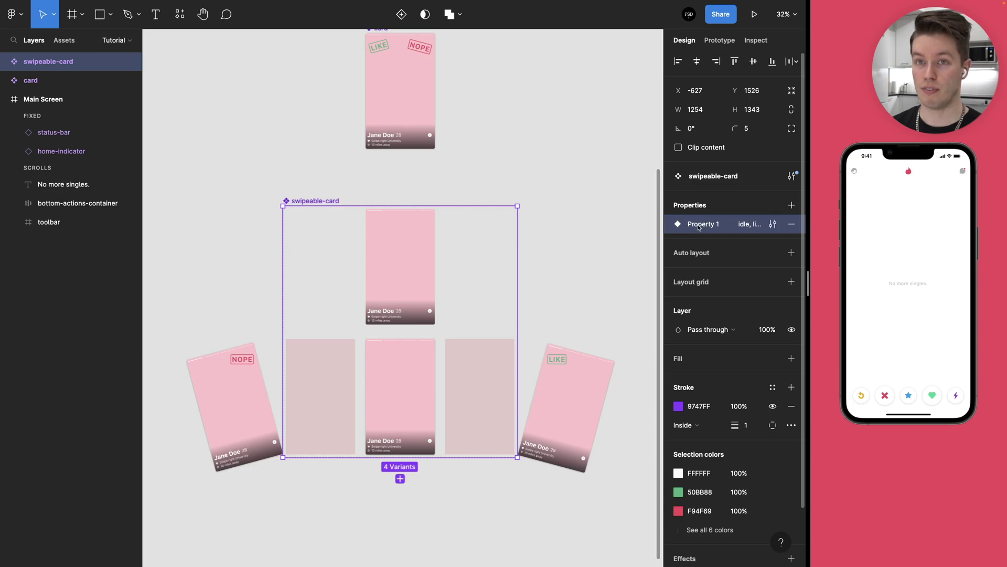
double_click(704, 224)
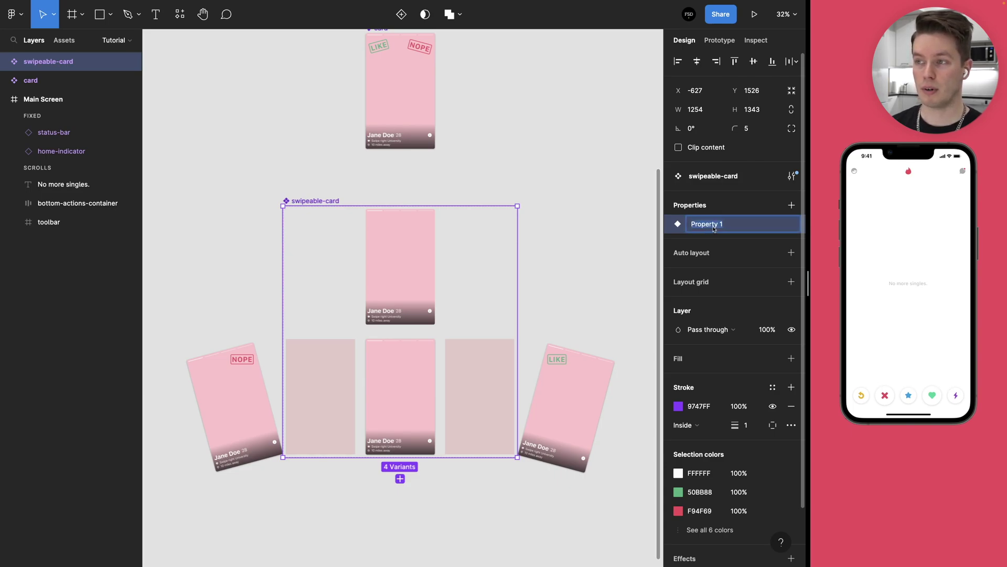
text(State)
key(Return)
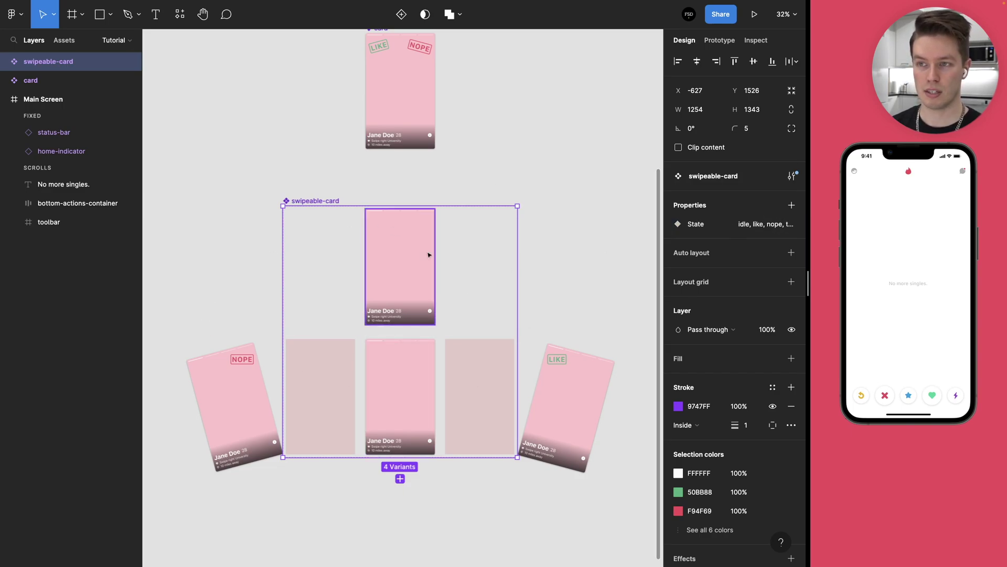
click(506, 166)
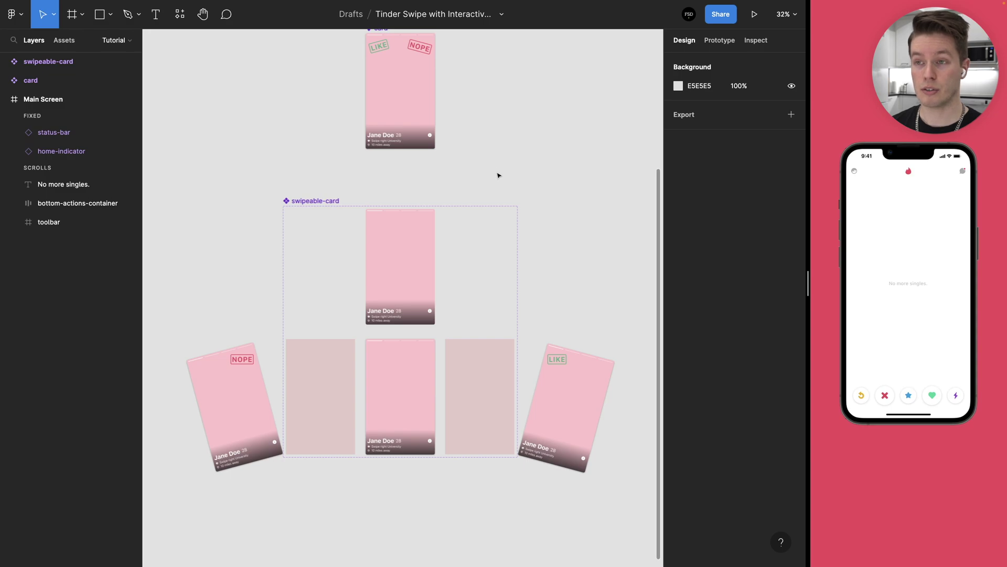
- Add a prototype connection from the card instance inside the idle variant to the touch down variant
click(400, 311)
key(shift+2)
scroll(445, 226, up, 1)
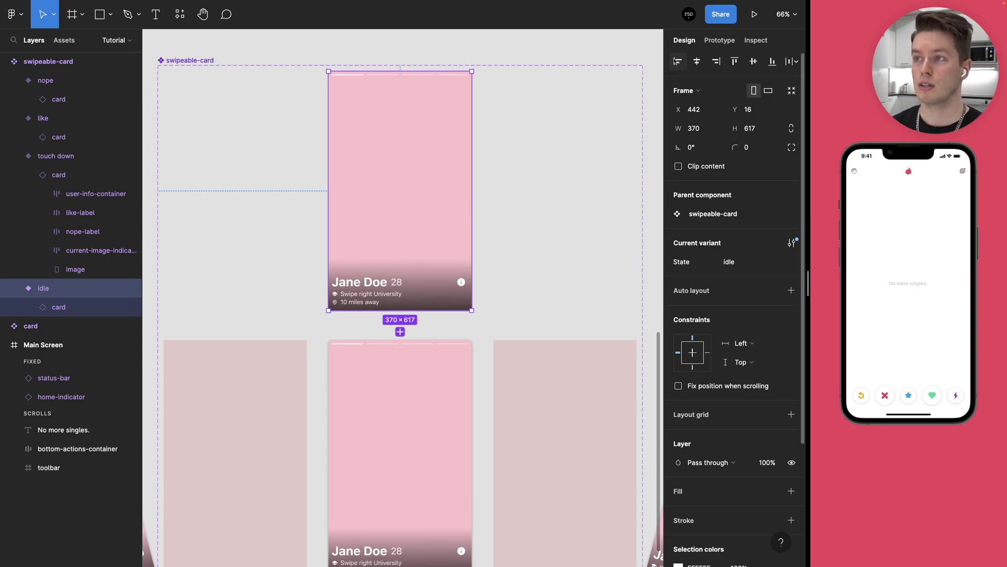
click(717, 42)
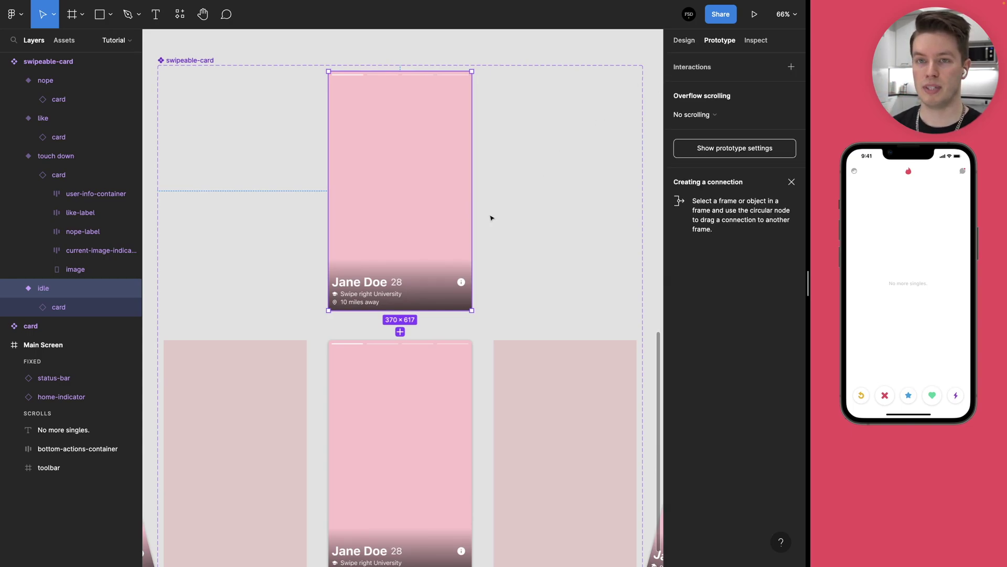
drag(416, 206, 420, 205)
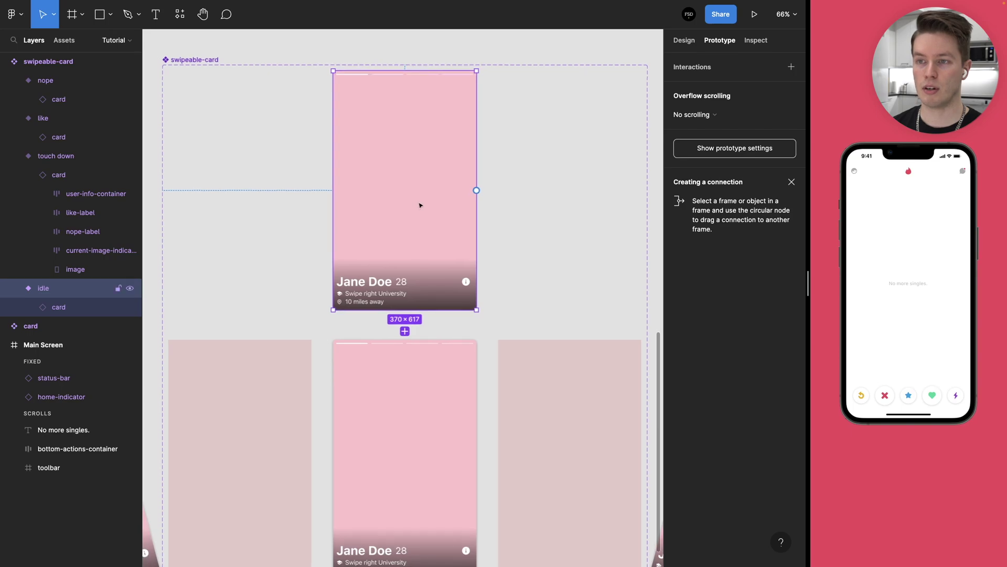
double_click(386, 239)
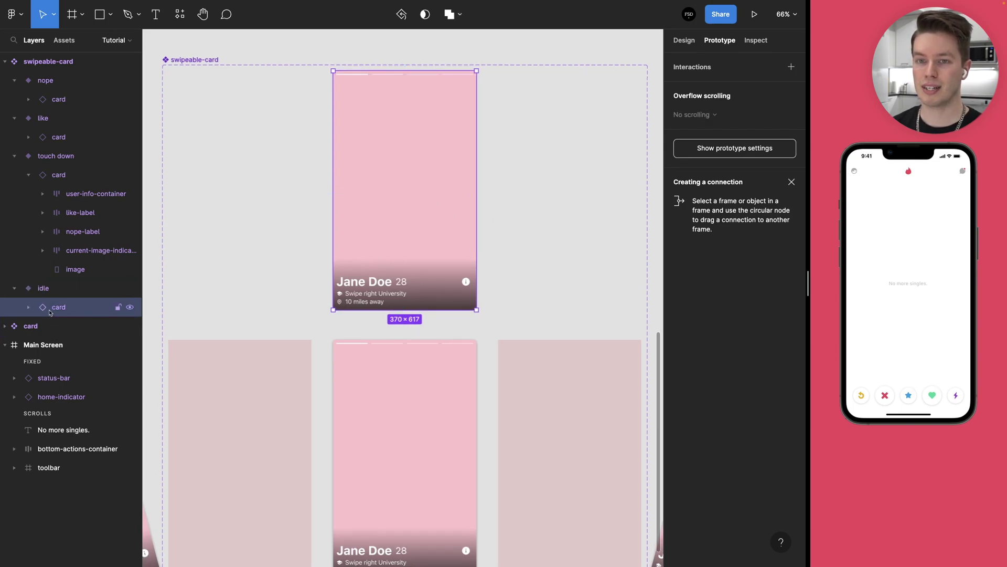
scroll(401, 247, down, 3)
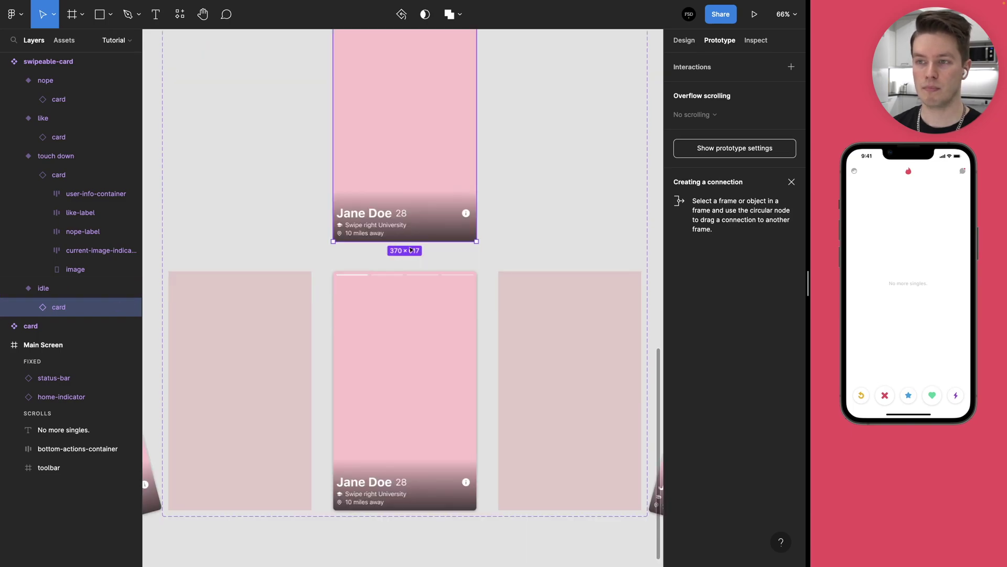
drag(405, 241, 405, 295)
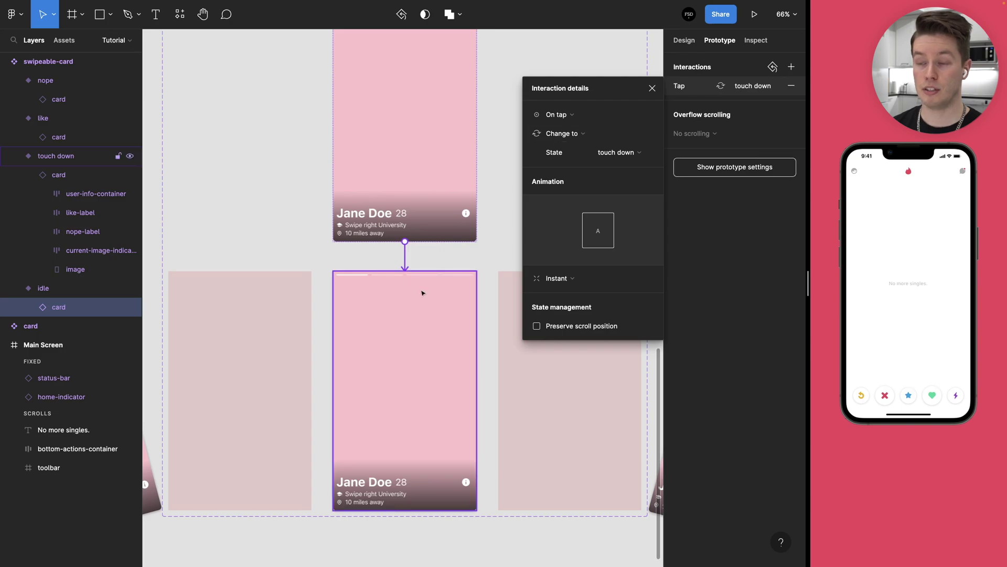
- Set the idle card's interaction to trigger on Touch down and animate with Smart animate
scroll(423, 294, up, 2)
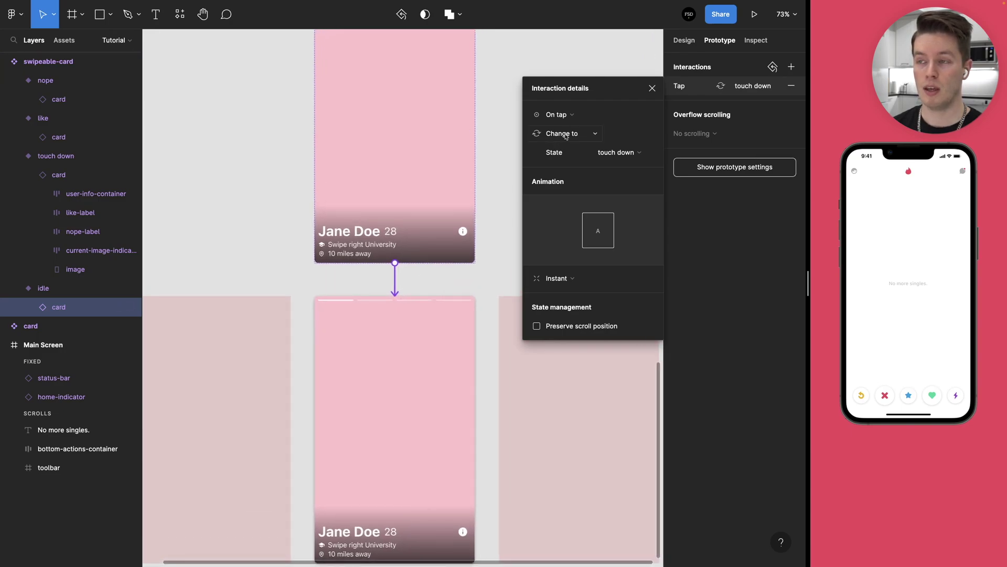
click(576, 117)
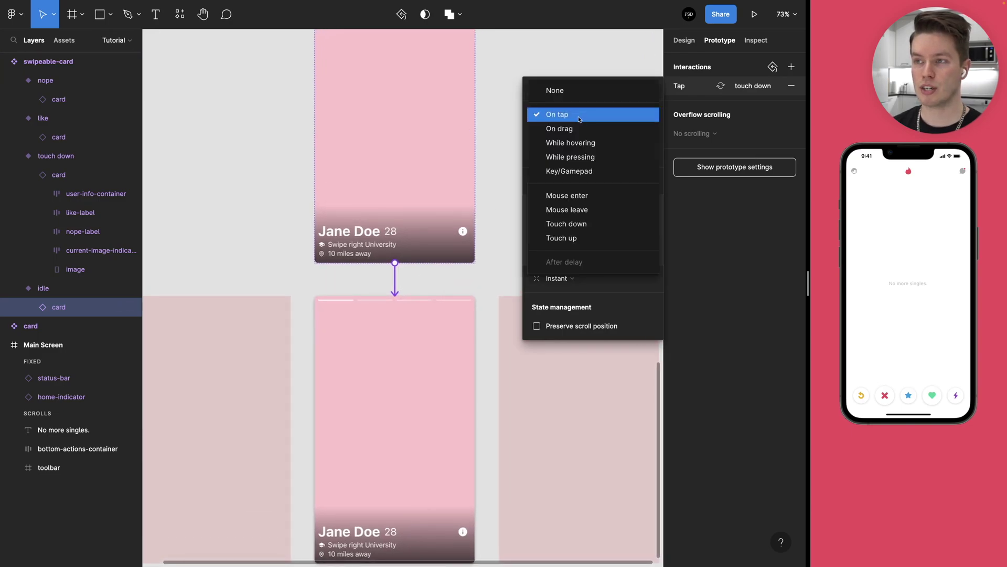
click(577, 225)
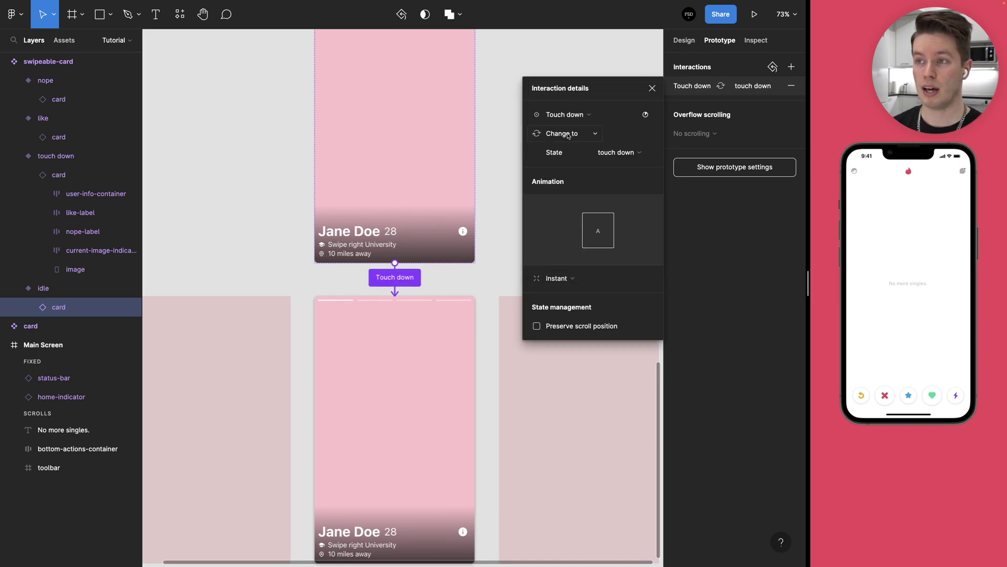
click(574, 282)
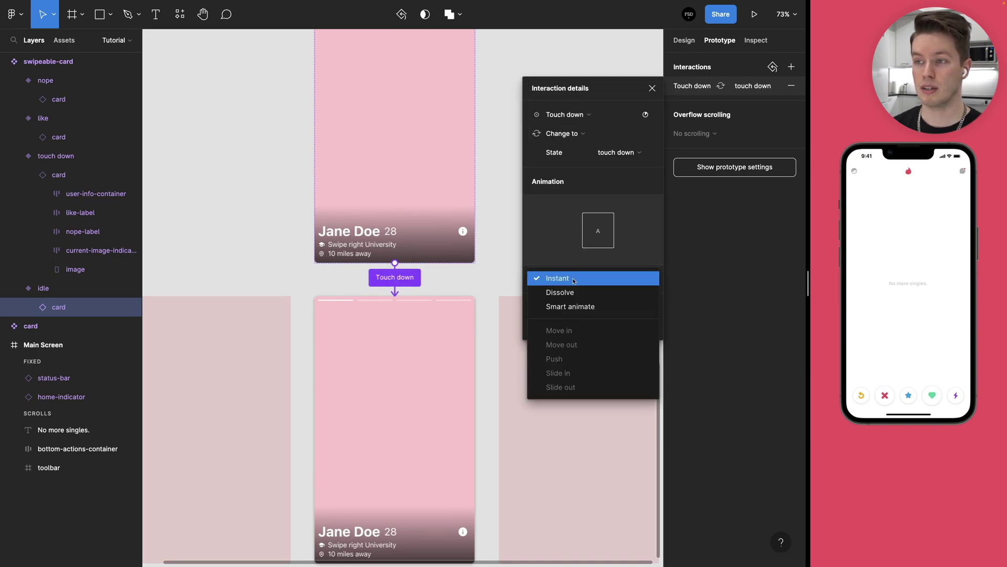
click(573, 306)
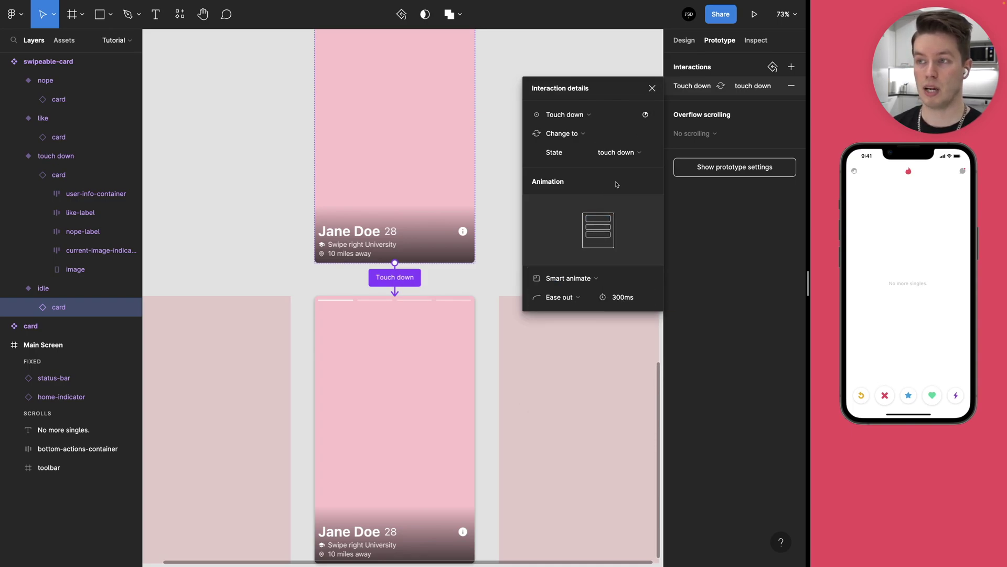
click(652, 89)
- Connect the card instance inside the touch down variant back to the idle variant, triggered on Touch up
scroll(537, 194, down, 2)
scroll(537, 194, down, 2)
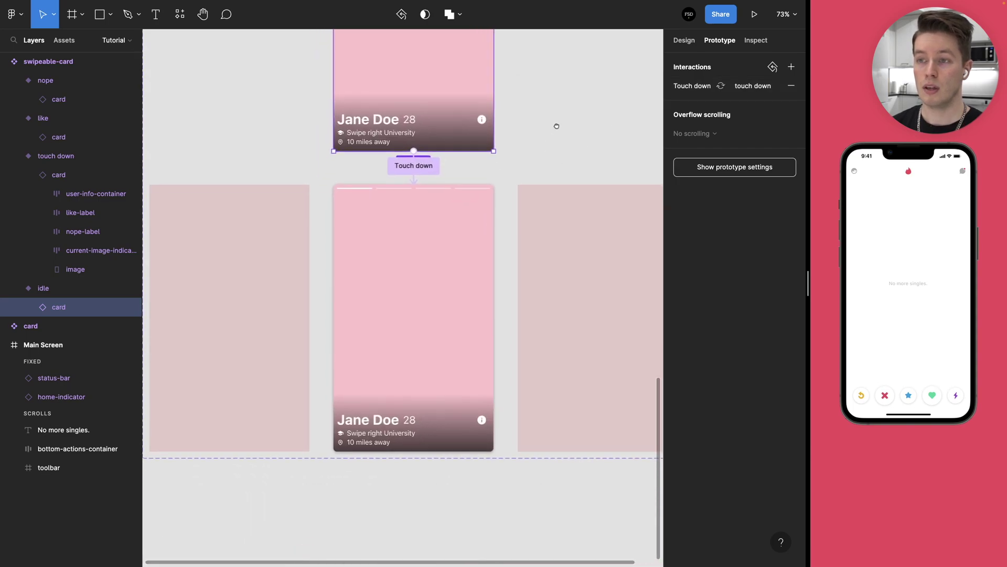
click(397, 261)
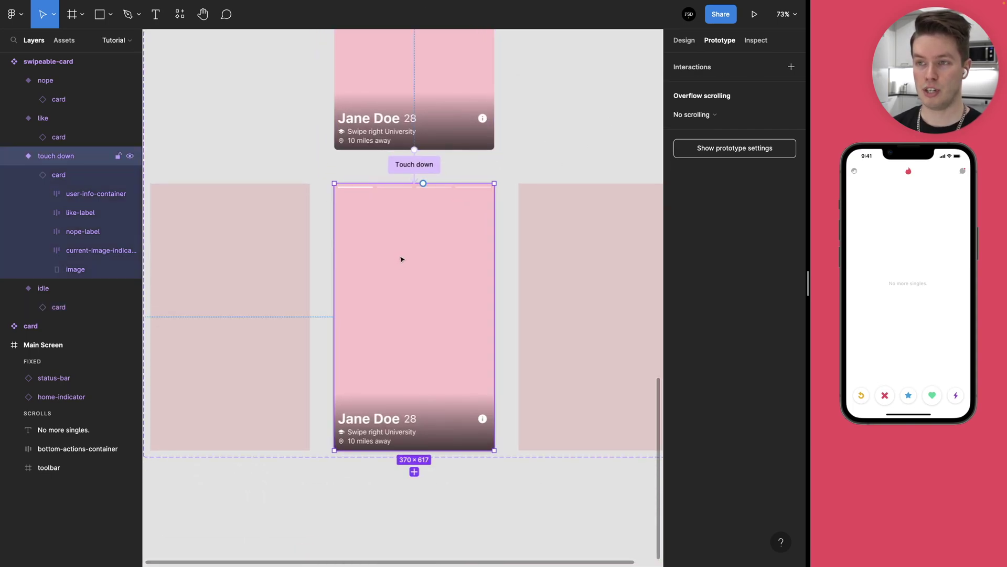
double_click(408, 258)
click(29, 177)
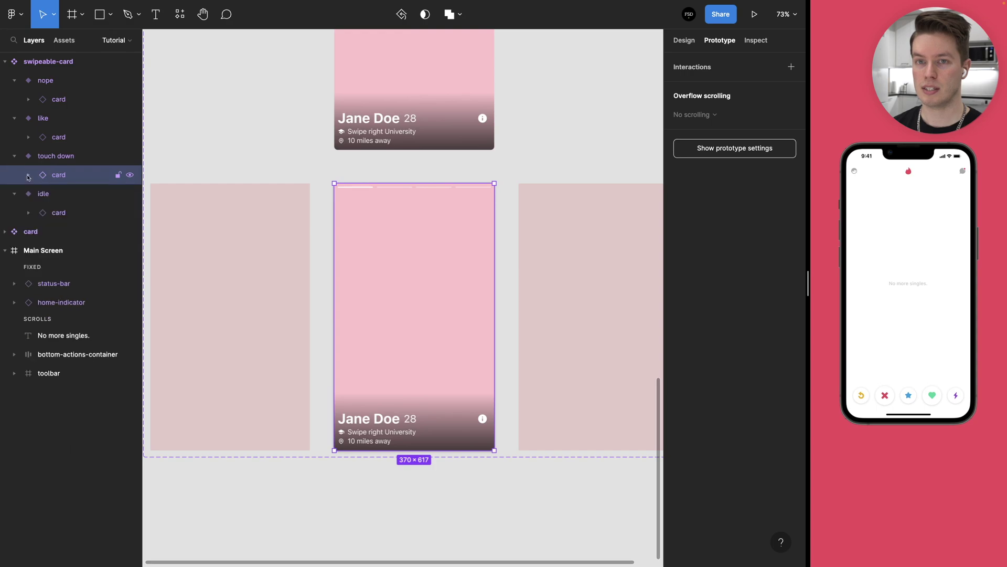
scroll(411, 265, down, 1)
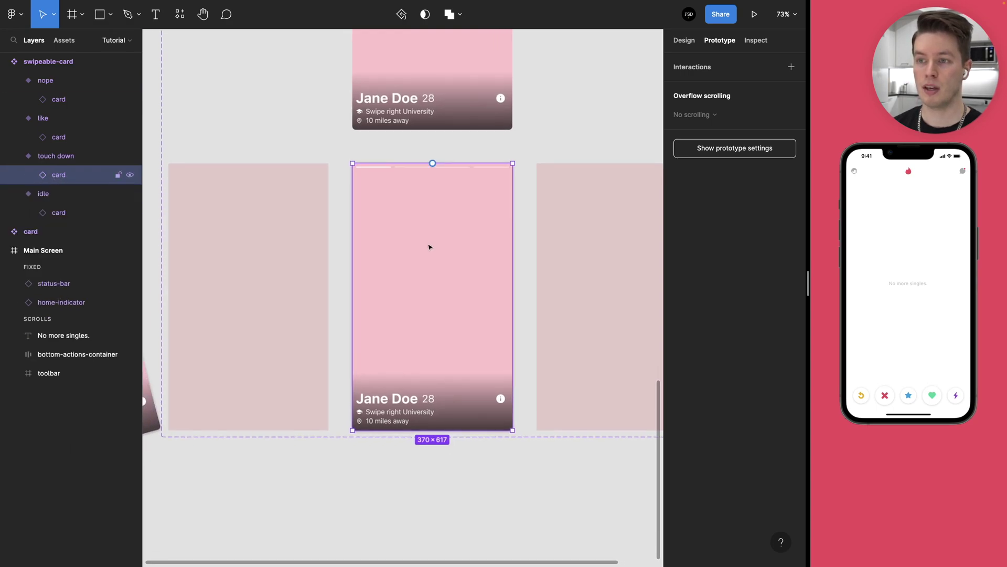
scroll(416, 231, up, 4)
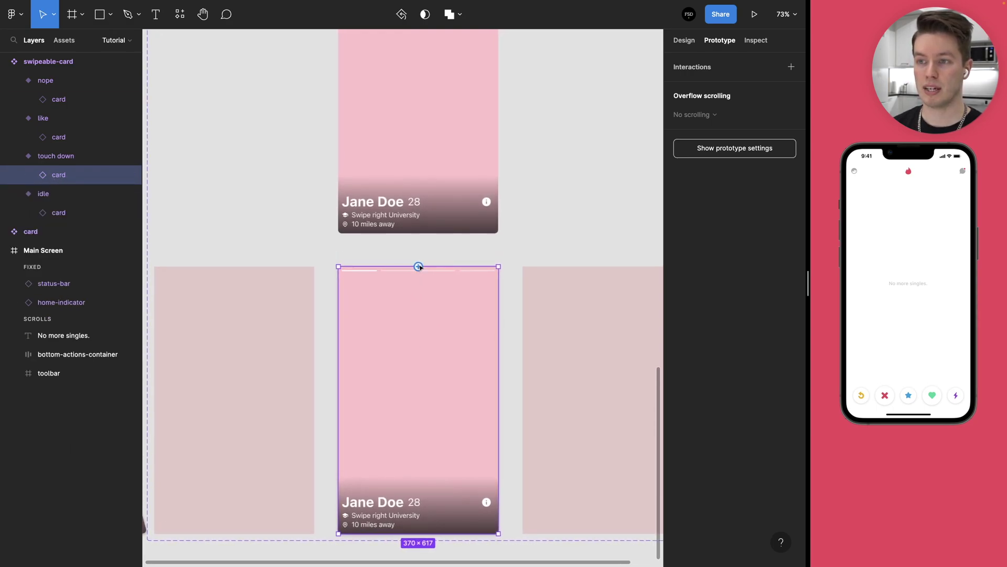
drag(419, 267, 417, 212)
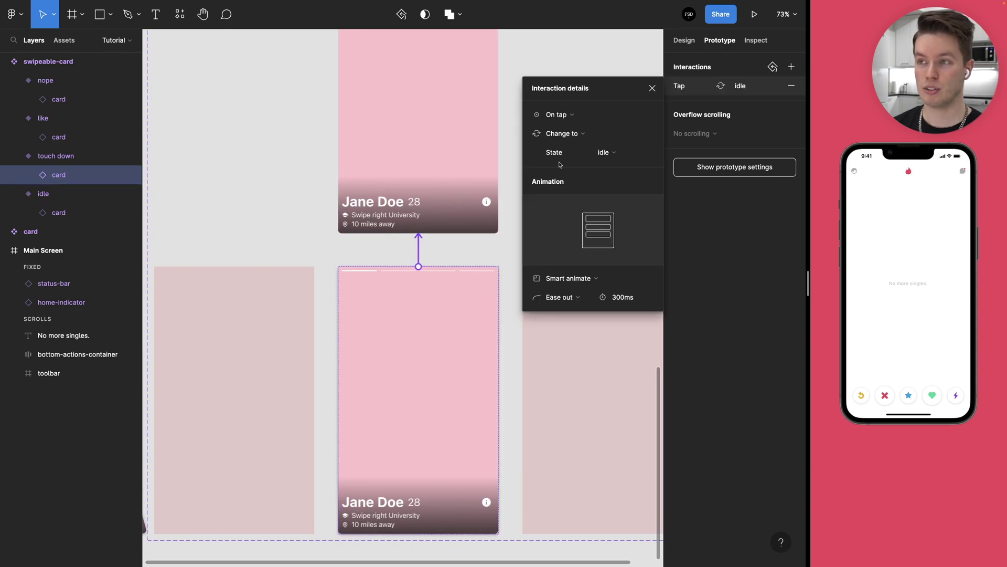
click(568, 115)
click(585, 240)
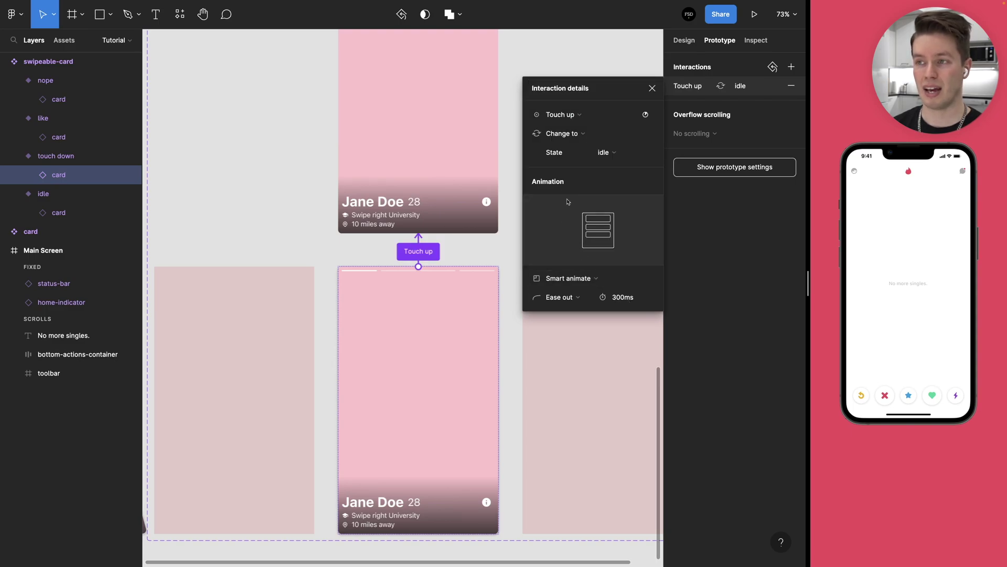
click(652, 88)
- Connect the card inside the touch down variant to the nope variant, triggered On drag
drag(477, 279, 499, 186)
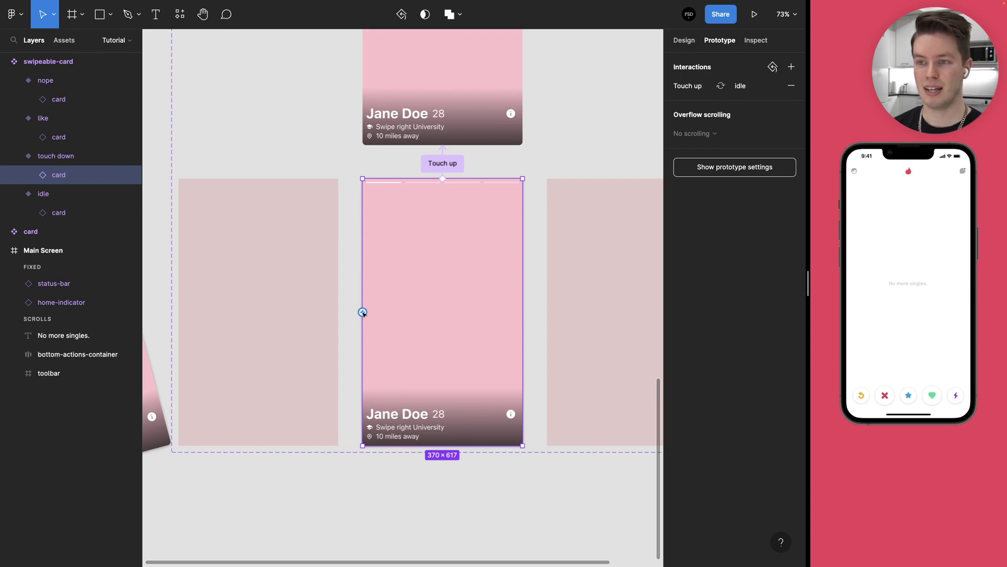
drag(362, 312, 334, 298)
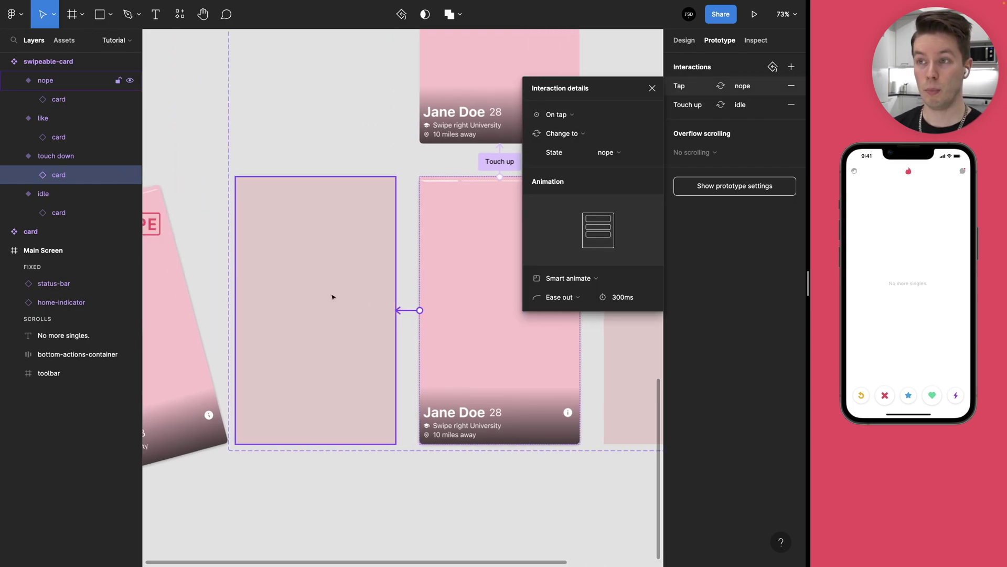
click(570, 116)
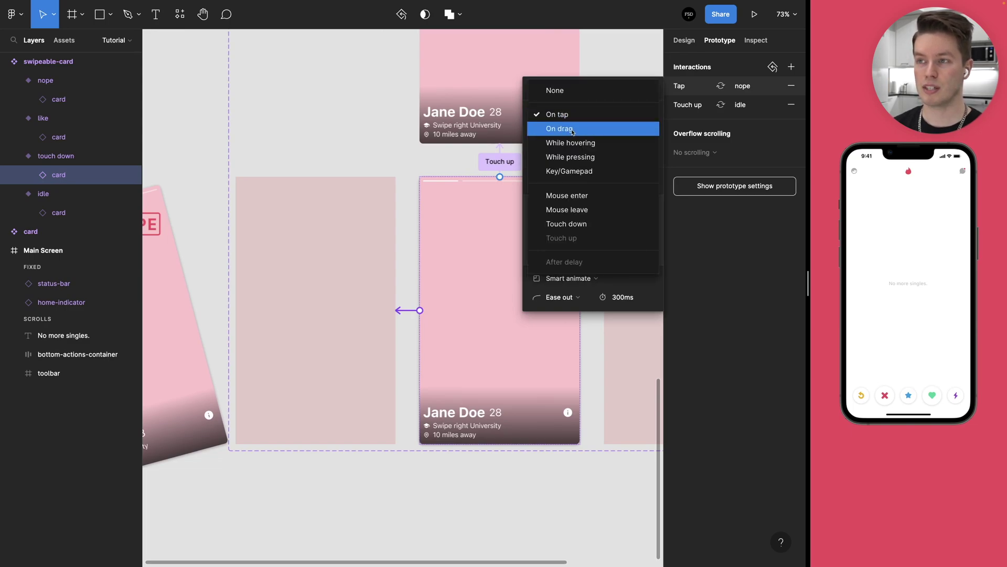
click(573, 131)
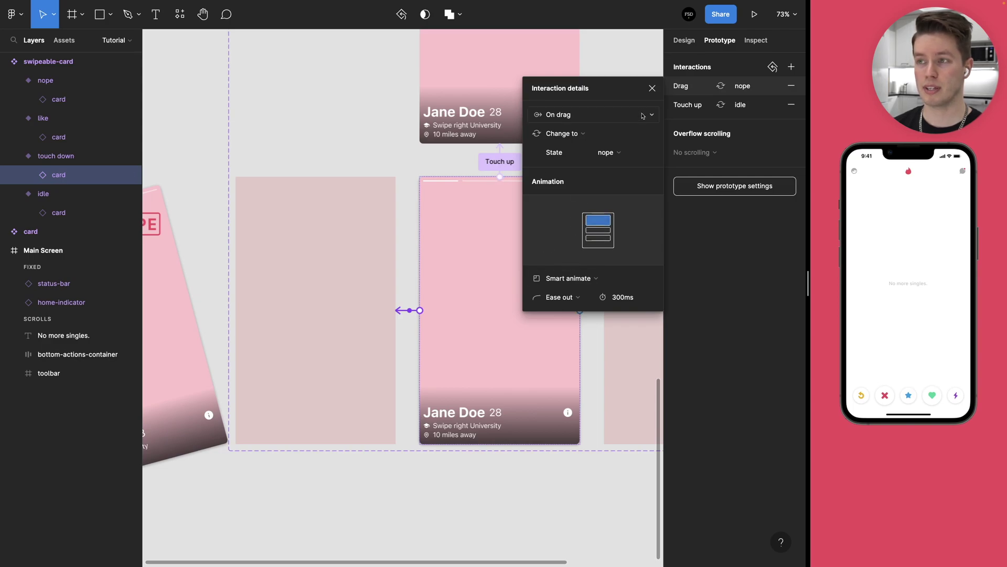
click(652, 88)
- Connect the card inside the touch down variant to the like variant, triggered On drag
scroll(522, 292, right, 6)
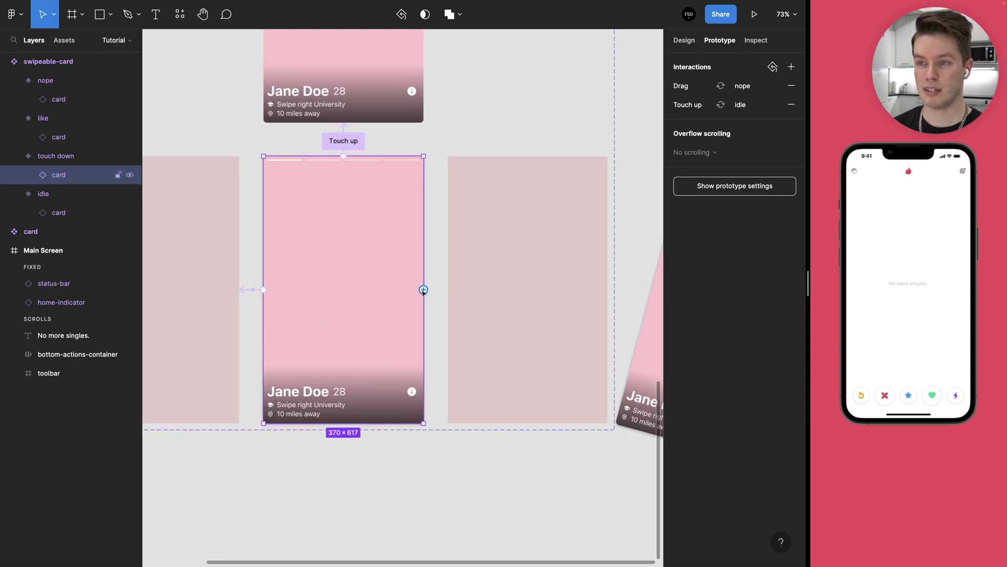
drag(424, 289, 510, 293)
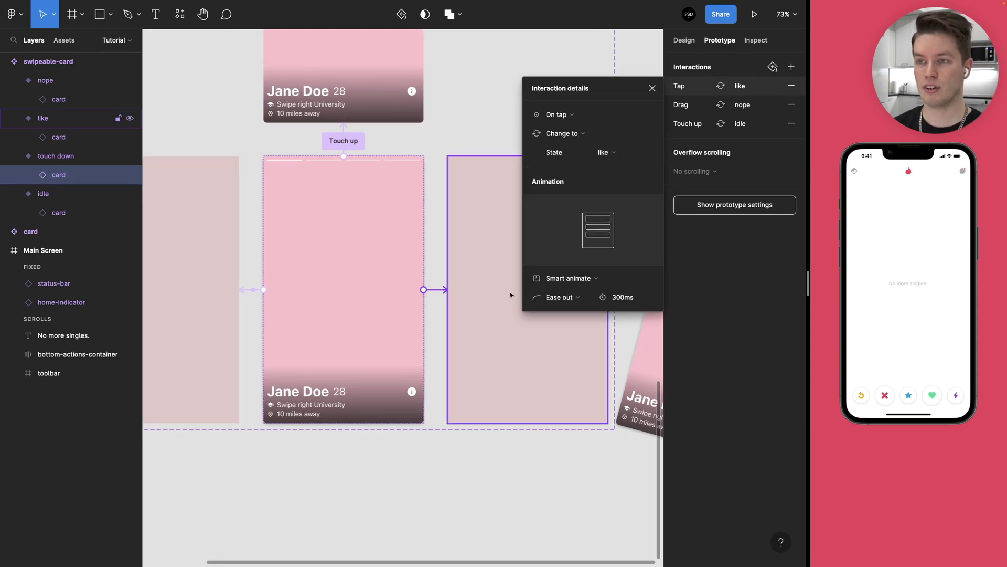
click(586, 117)
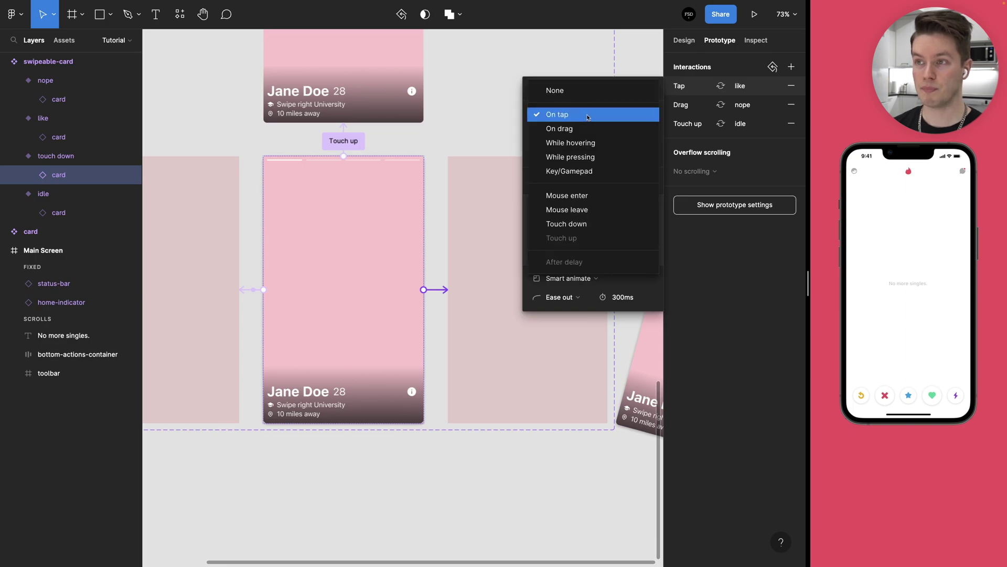
click(562, 132)
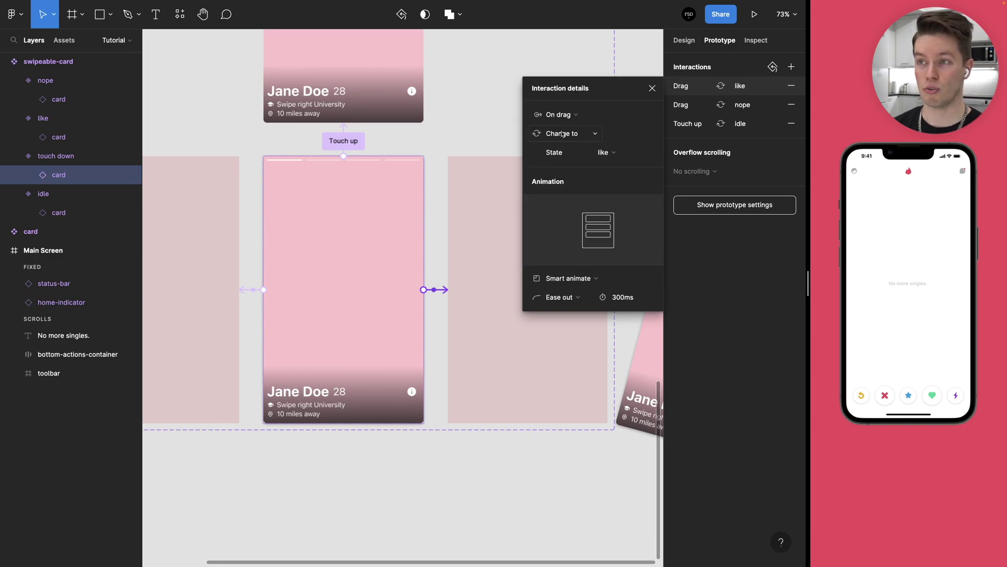
- Place an instance of the swipeable-card component on the Main Screen between the toolbar and the bottom action buttons
click(653, 88)
ctrl+scroll(531, 151, up, 5)
click(572, 142)
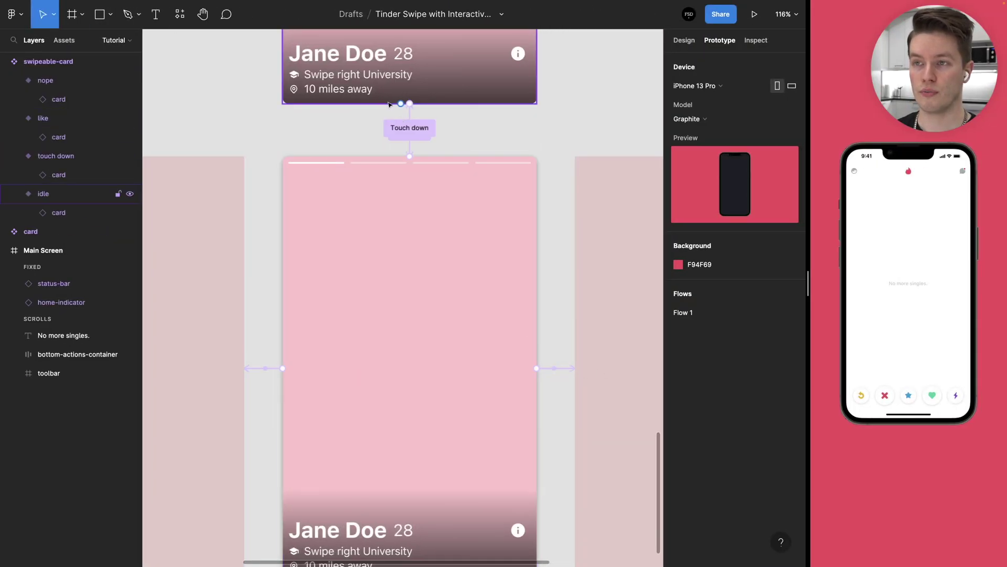
ctrl+scroll(553, 134, down, 5)
scroll(540, 130, up, 10)
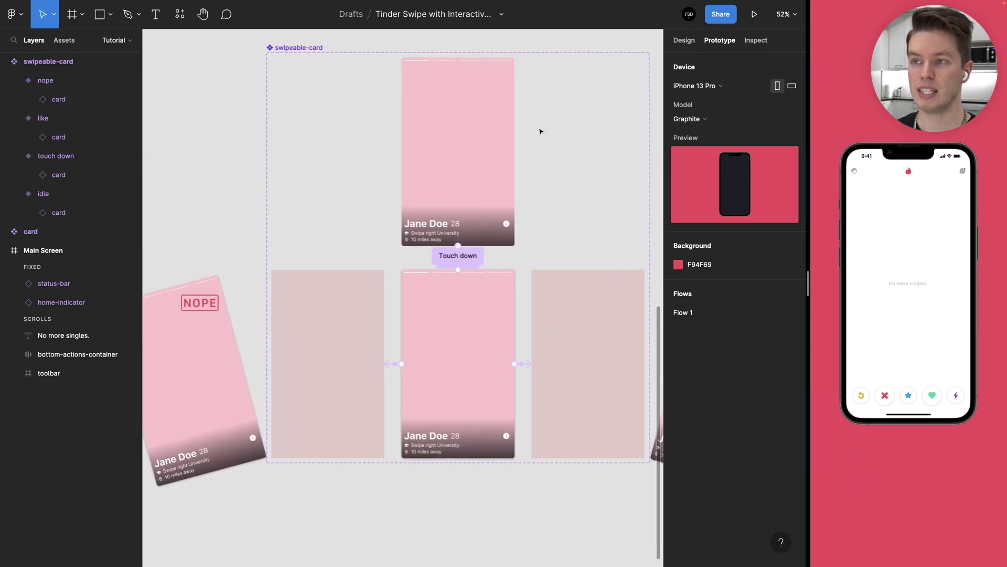
scroll(466, 247, up, 1)
ctrl+scroll(465, 247, up, 4)
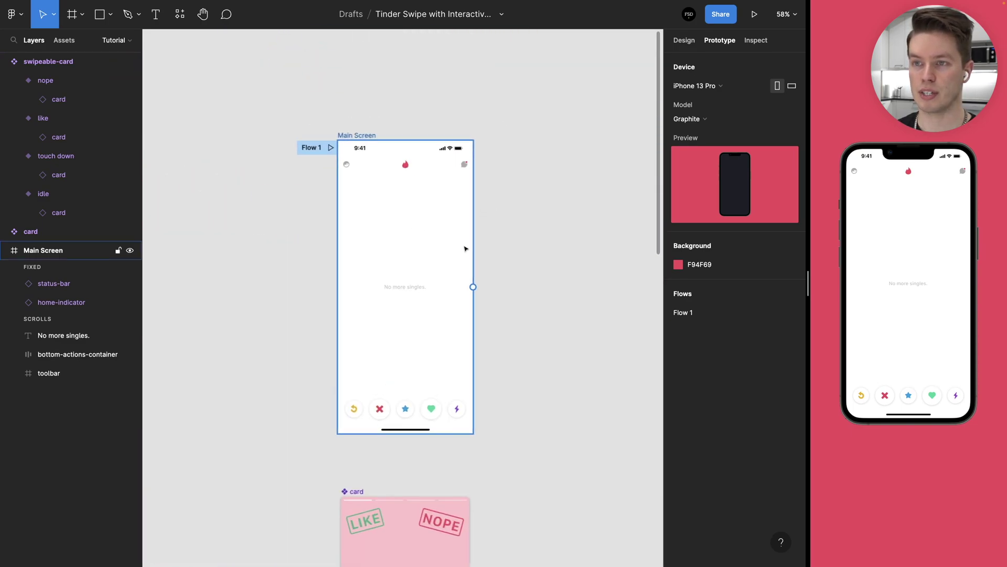
scroll(459, 249, left, 1)
scroll(459, 250, right, 1)
key(shift+e)
click(180, 14)
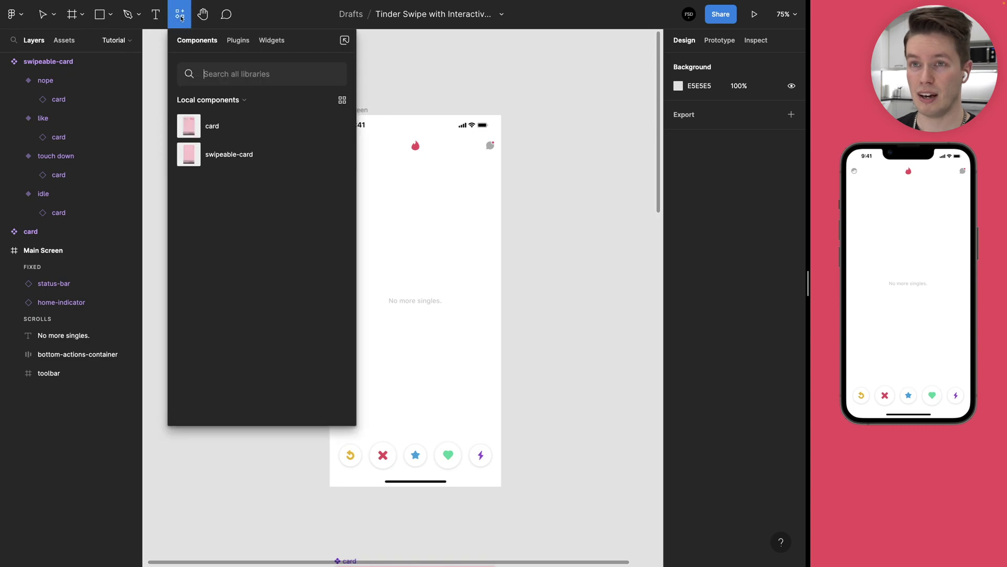
drag(194, 156, 407, 273)
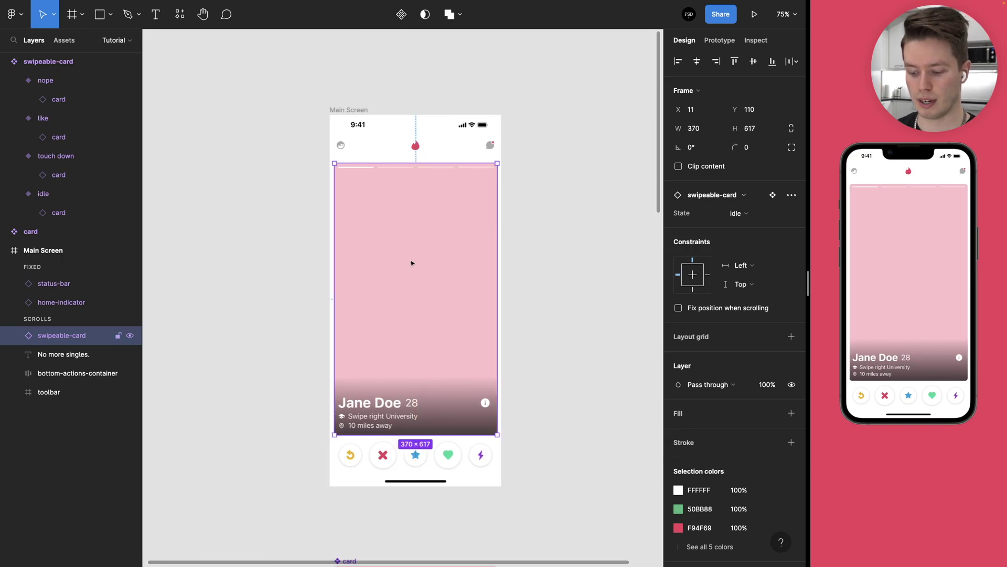
- Nudge the swipeable-card instance to X 10, Y 110 and check its spacing to the toolbar and the bottom actions container
key(Left)
key(Down)
key(Down)
key(Down)
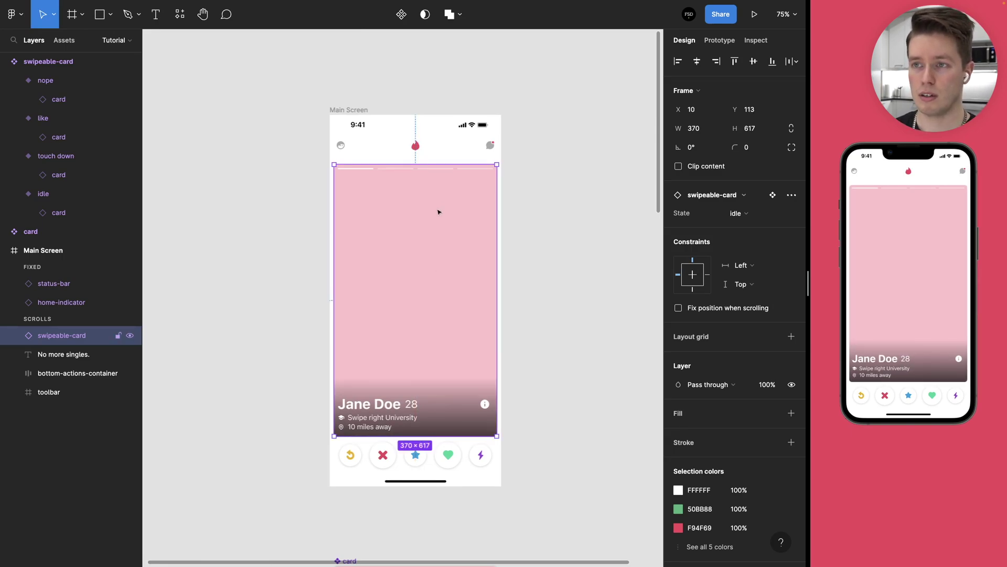
key(alt)
key(Up)
key(Up)
key(Up)
key(alt)
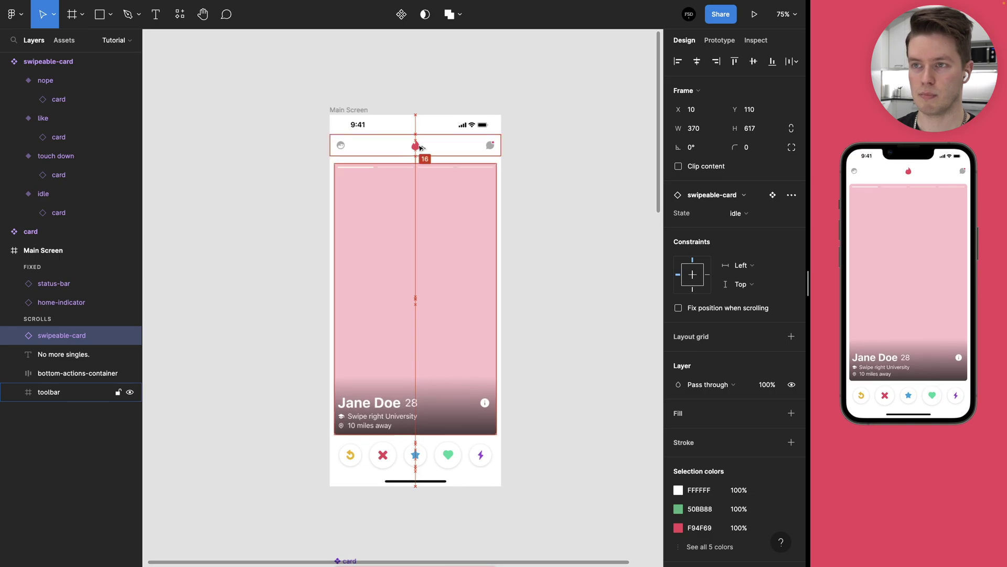
key(alt)
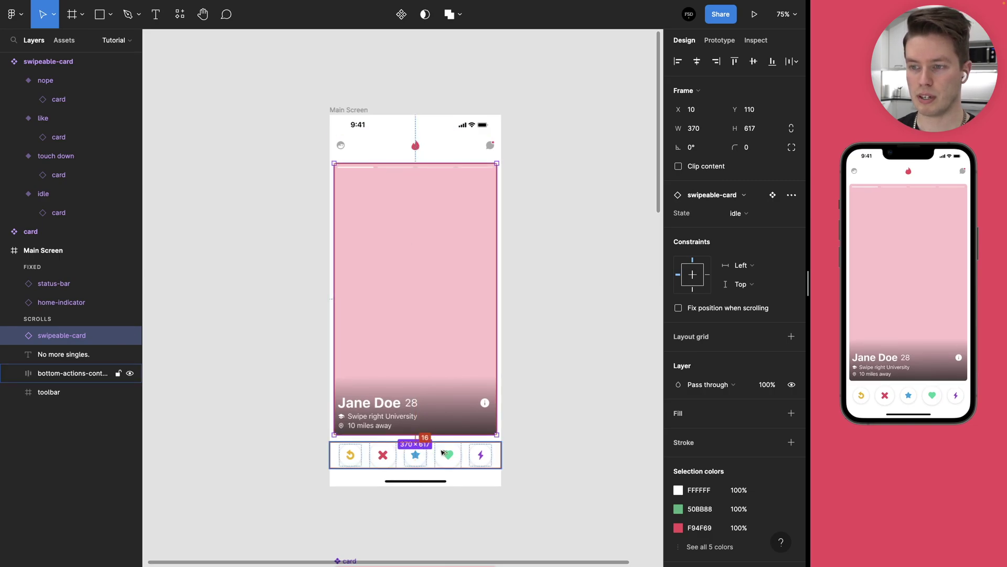
click(565, 368)
scroll(428, 311, right, 1)
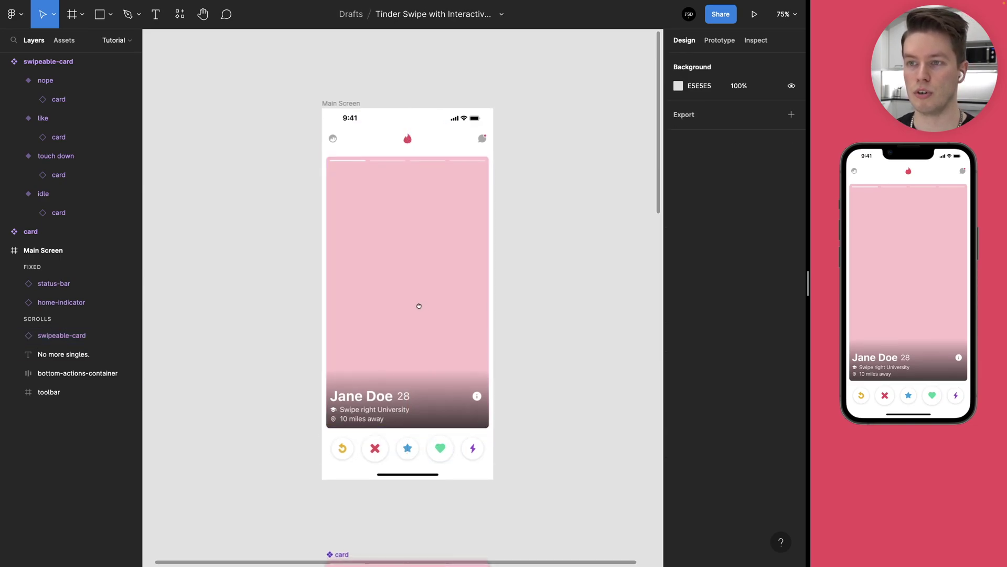
- Enlarge the prototype preview temporarily and test swiping the card right and left, restarting the prototype between swipes
scroll(423, 307, down, 2)
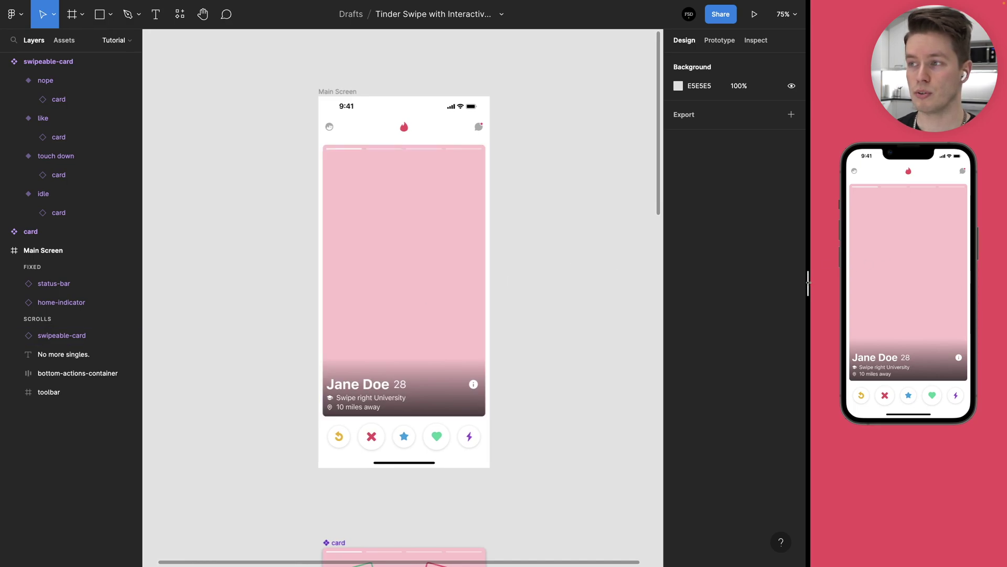
drag(809, 283, 624, 278)
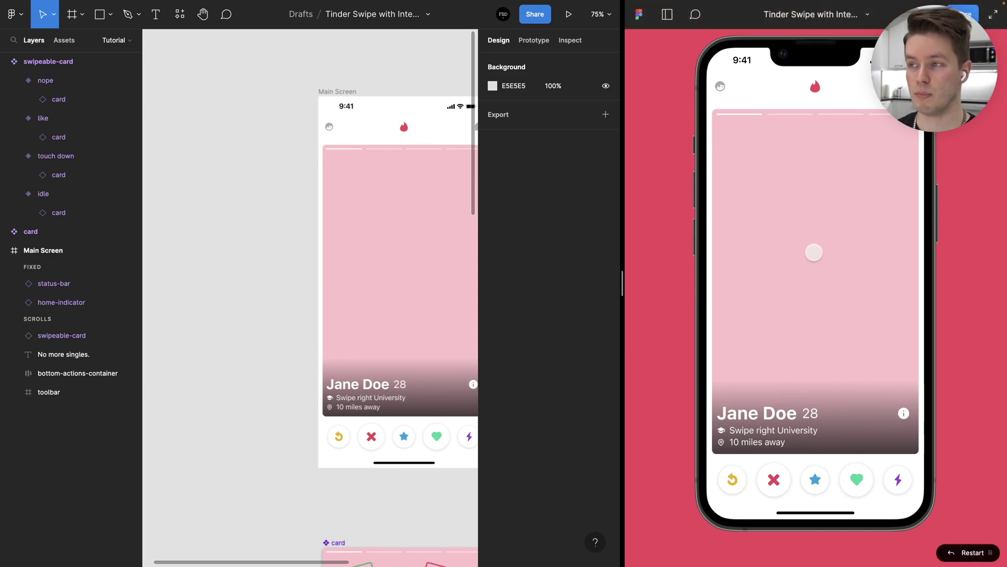
drag(814, 252, 928, 257)
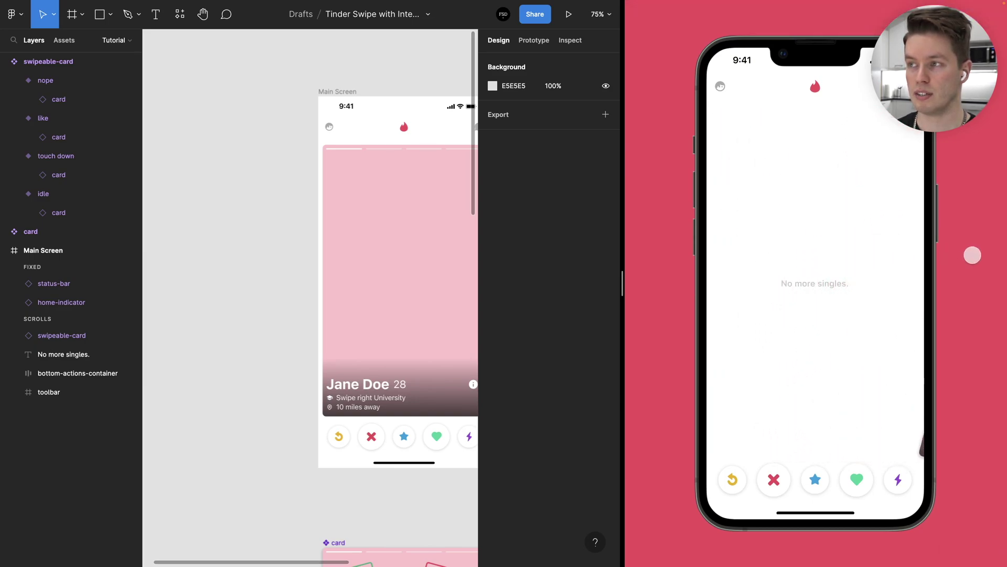
key(r)
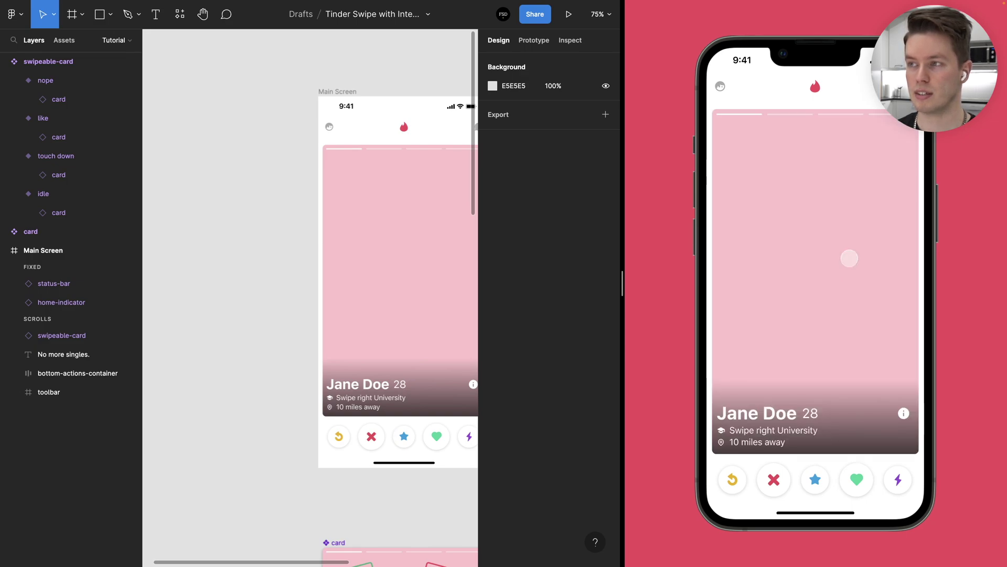
drag(848, 259, 740, 267)
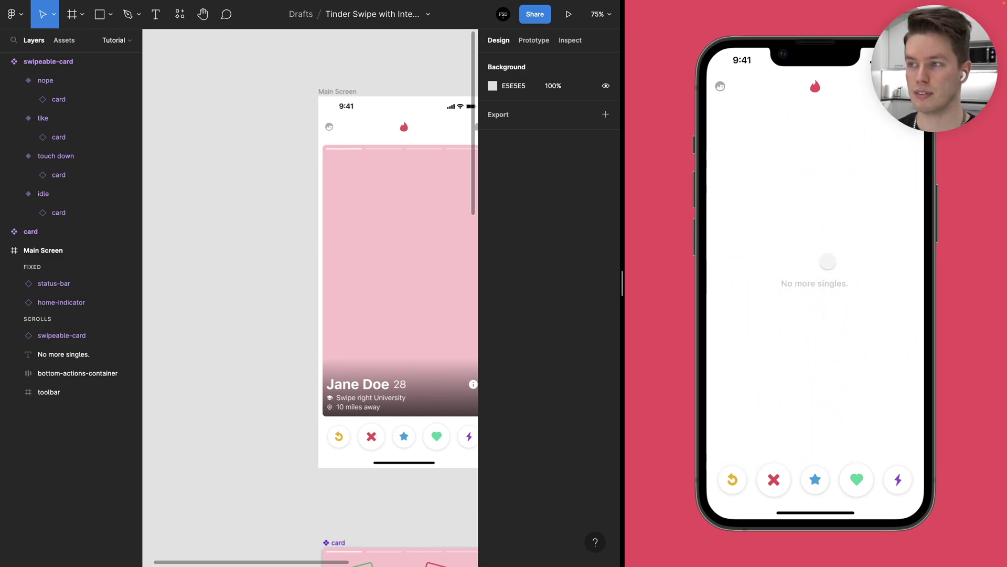
key(r)
drag(814, 252, 771, 252)
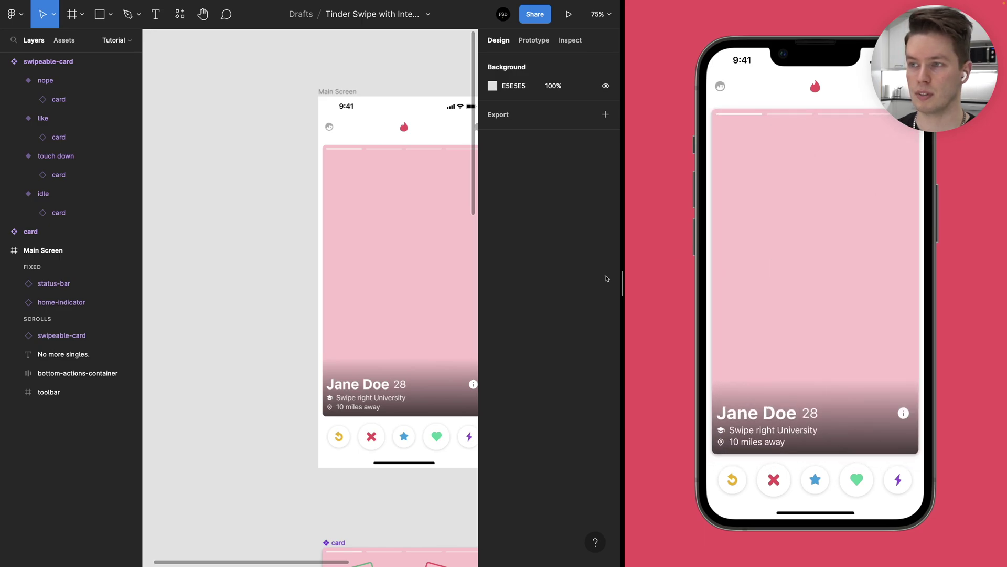
drag(622, 283, 807, 283)
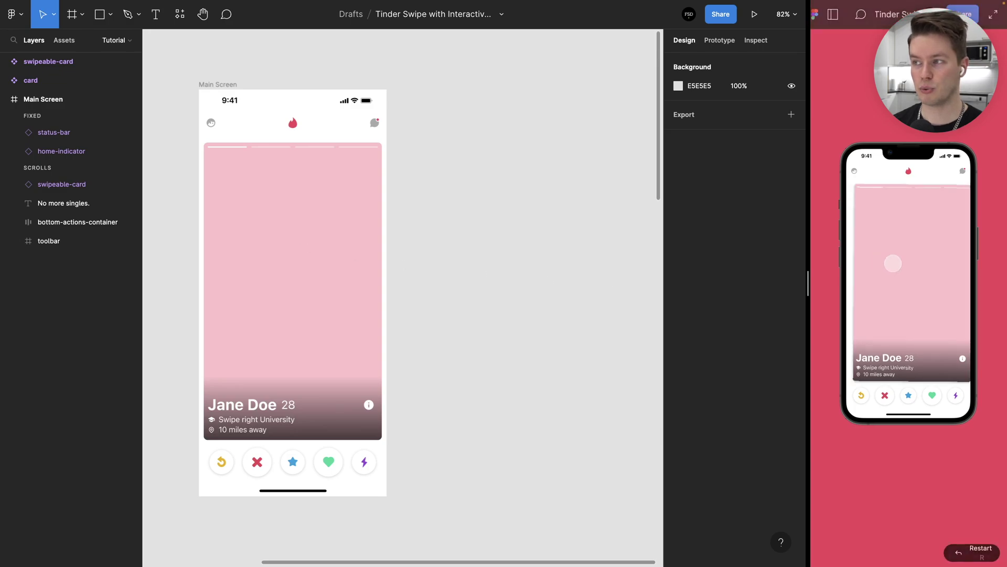
drag(893, 263, 941, 264)
key(r)
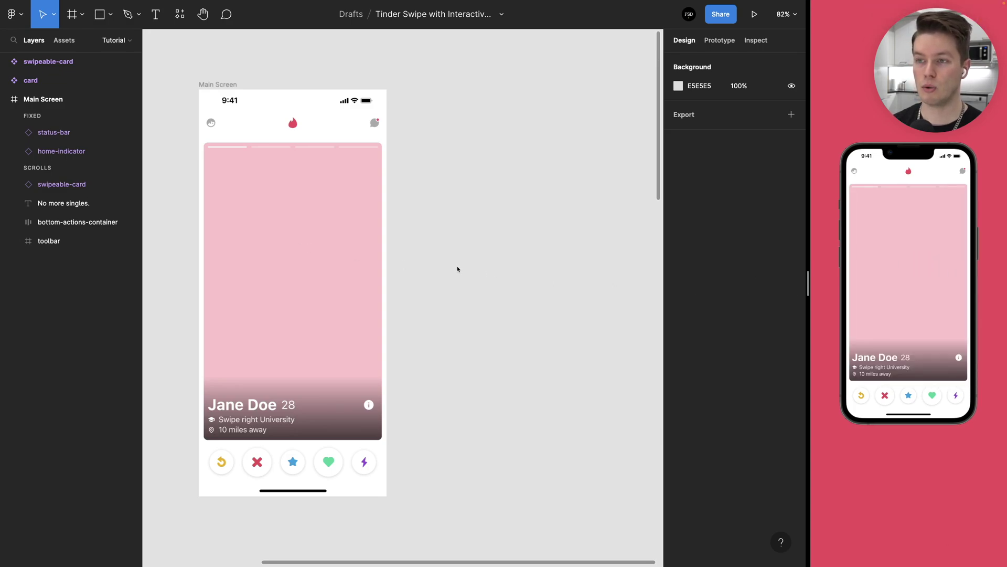
- Run the Unsplash plugin beside the Main Screen and search it for "portrait"
right_click(440, 233)
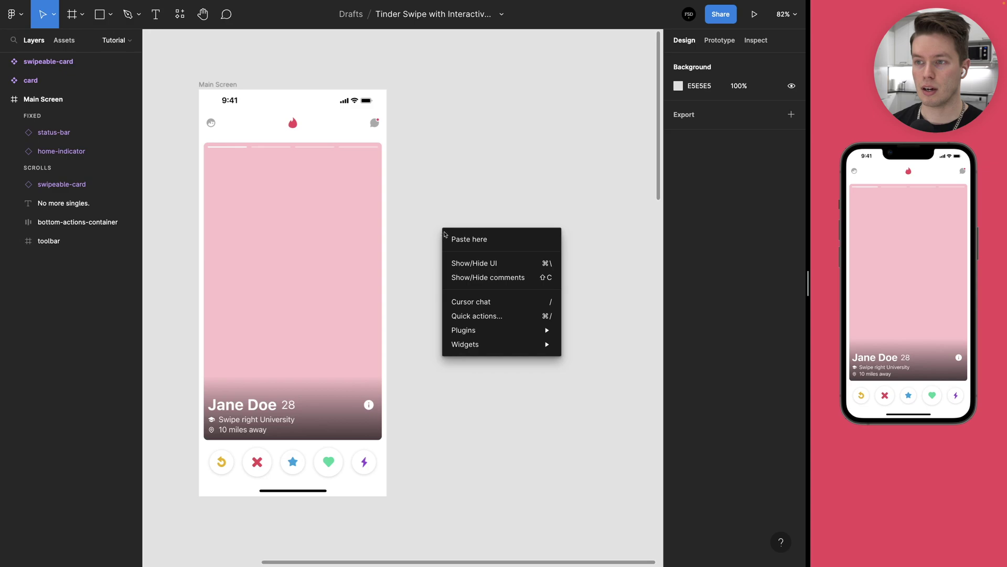
mouse_move(498, 333)
click(605, 344)
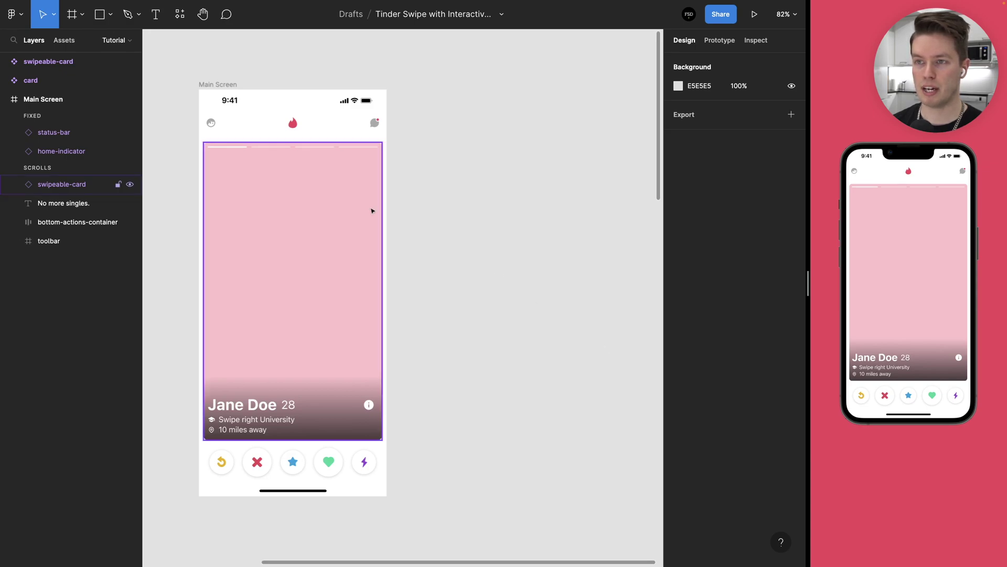
scroll(266, 73, right, 1)
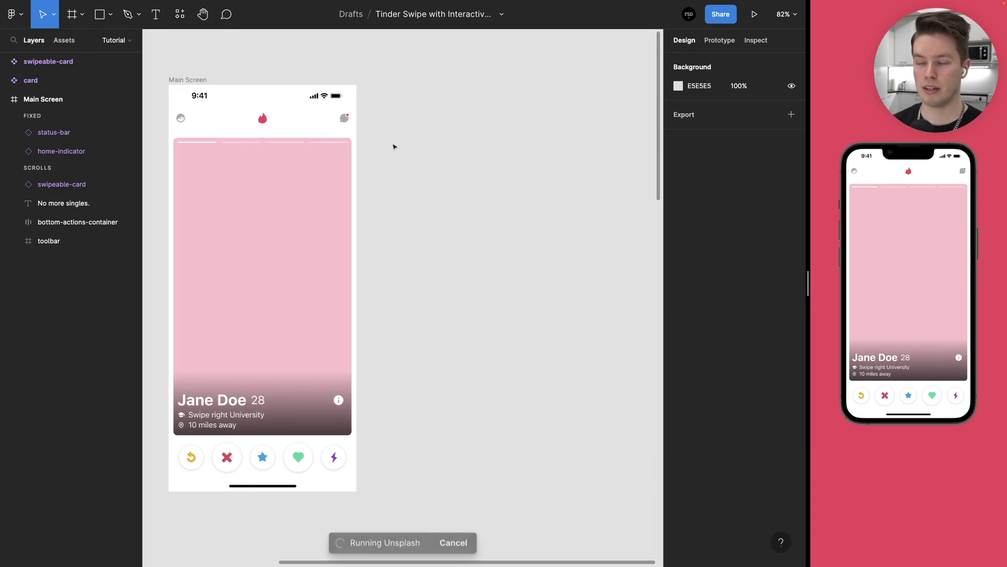
drag(532, 75, 517, 96)
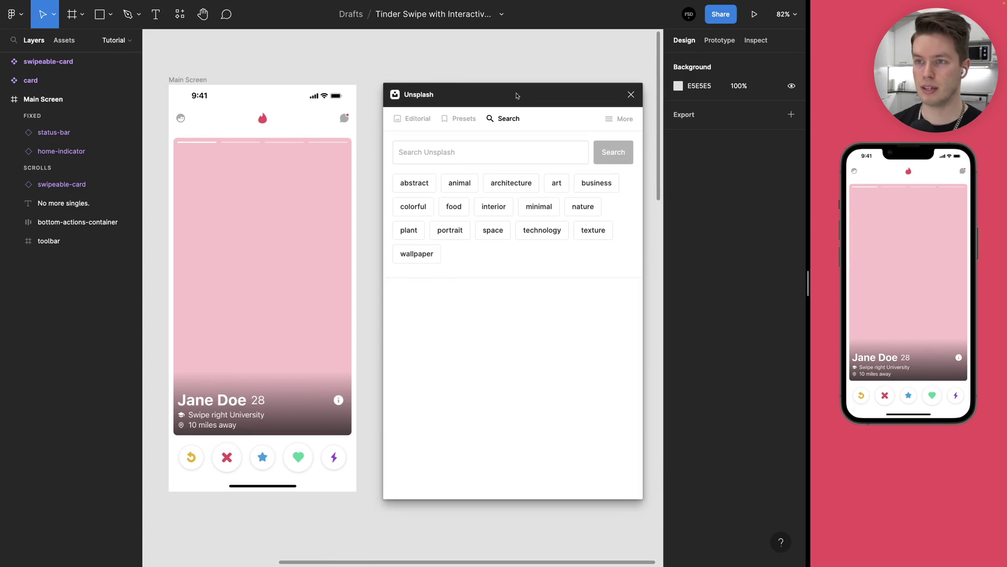
click(451, 156)
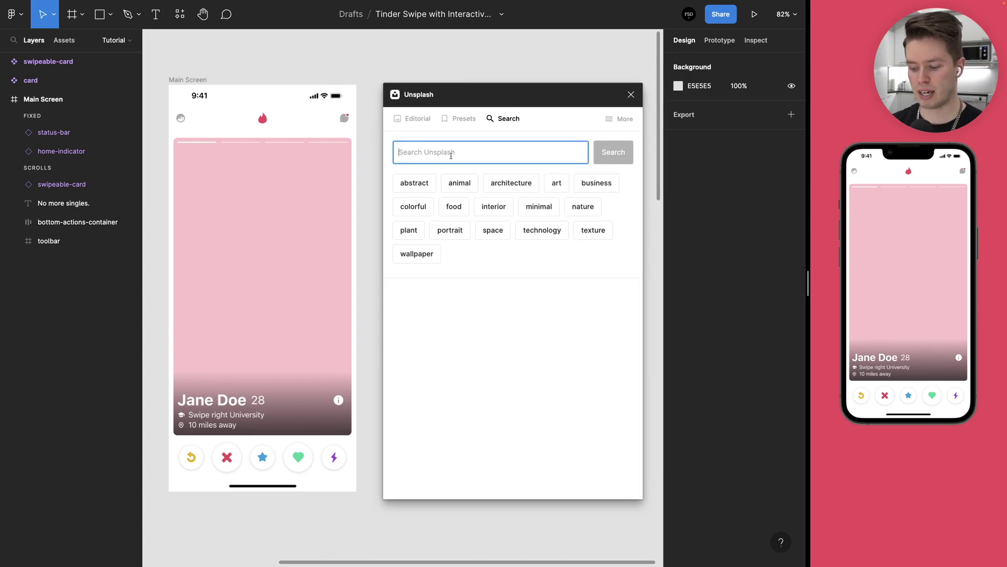
text(portrait)
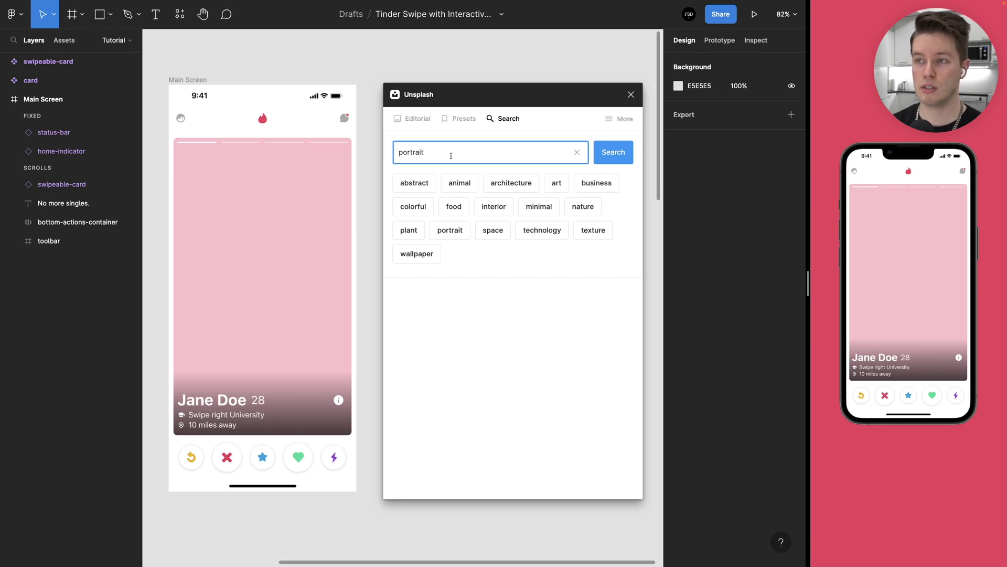
key(Return)
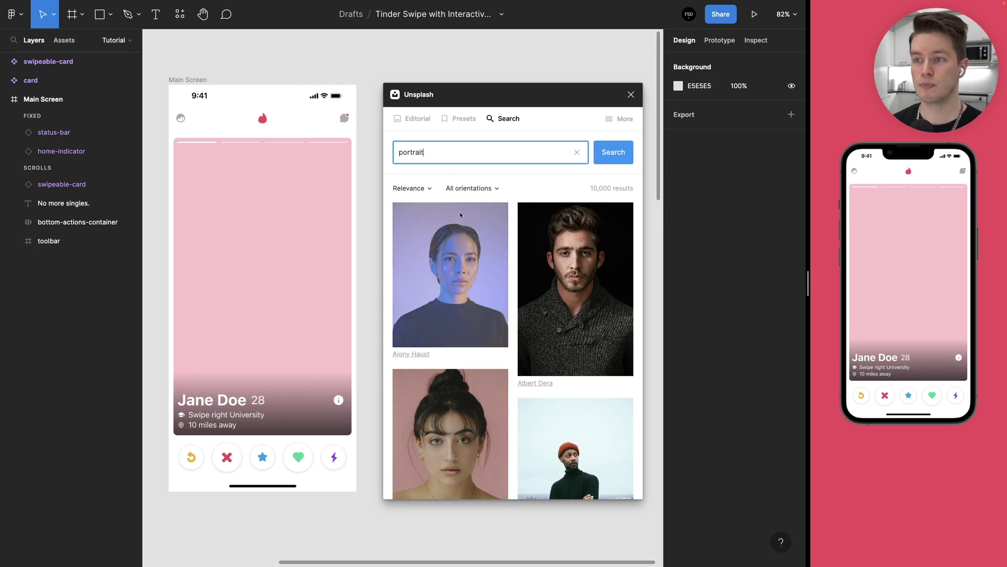
drag(479, 96, 485, 82)
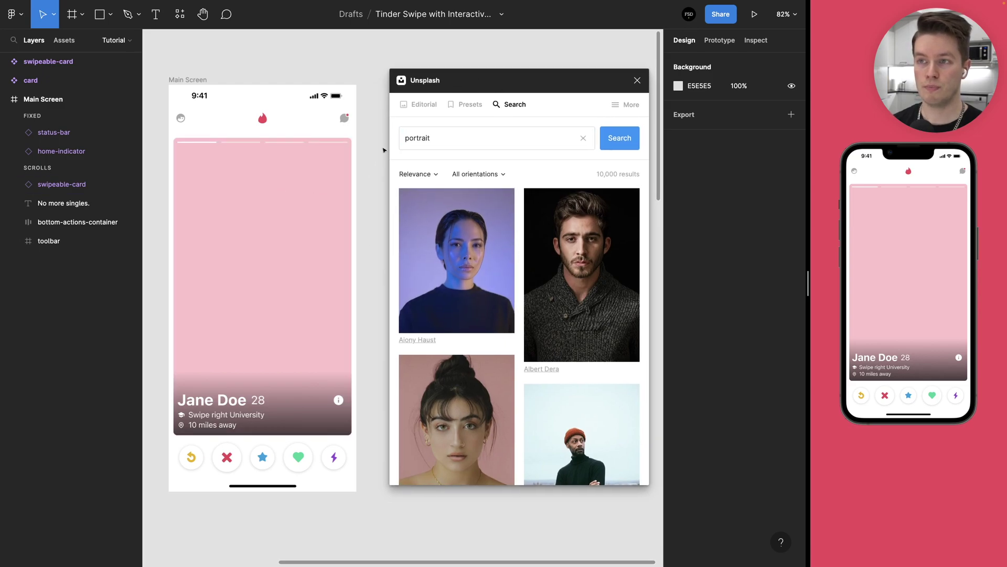
- Fill the image layer inside the Main Screen's swipeable-card with the Unsplash portrait of the woman against a blue-purple background
click(257, 217)
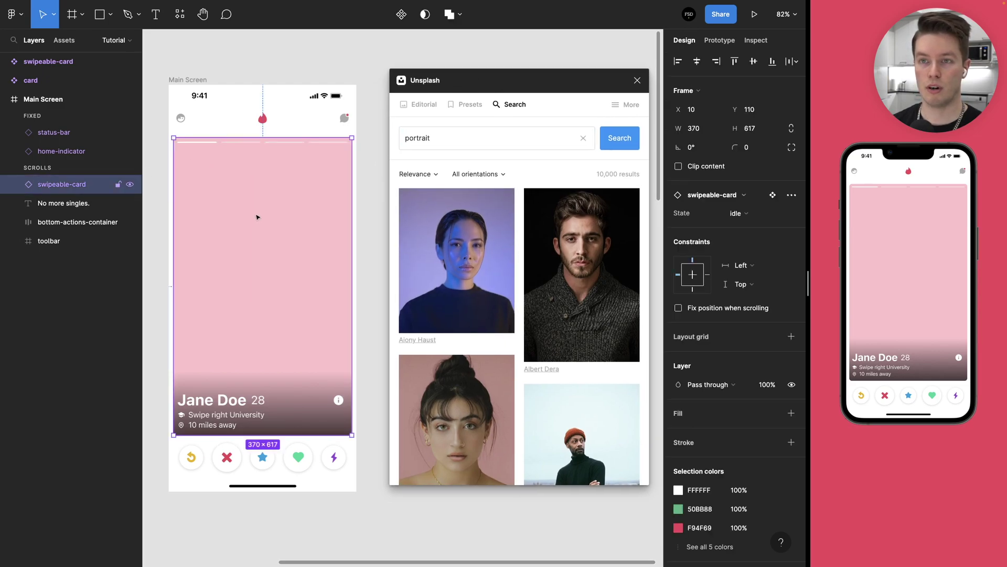
super+click(246, 274)
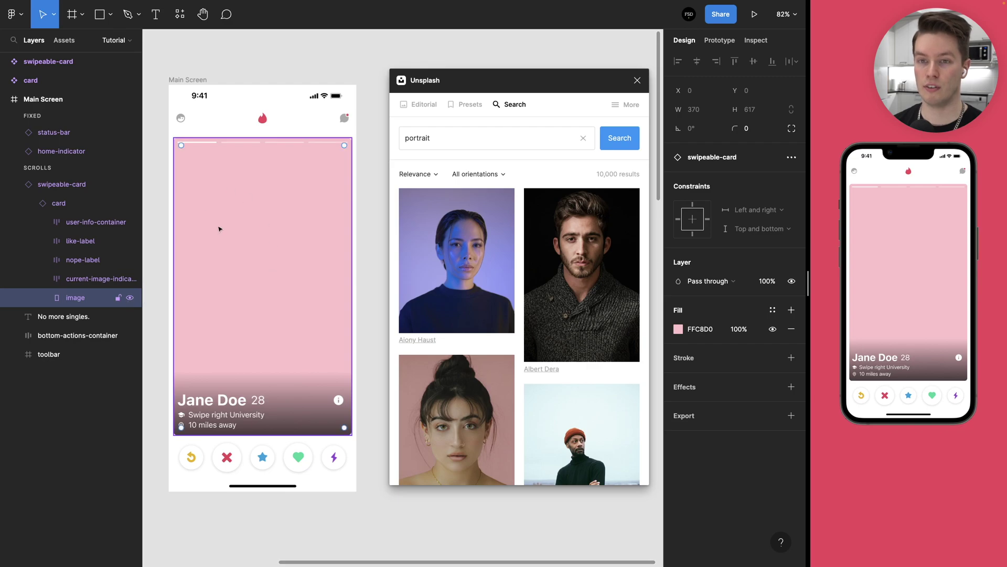
click(465, 243)
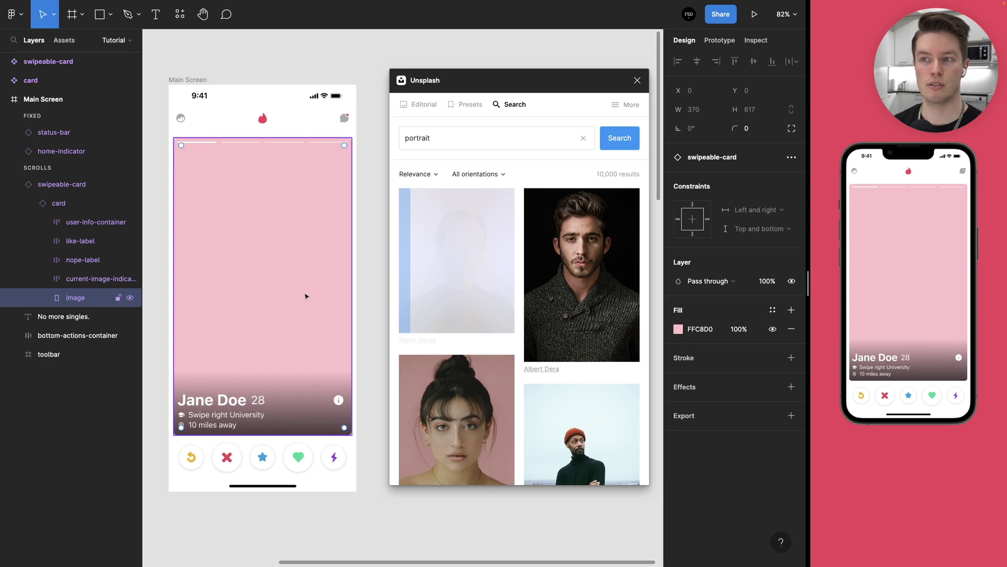
click(465, 257)
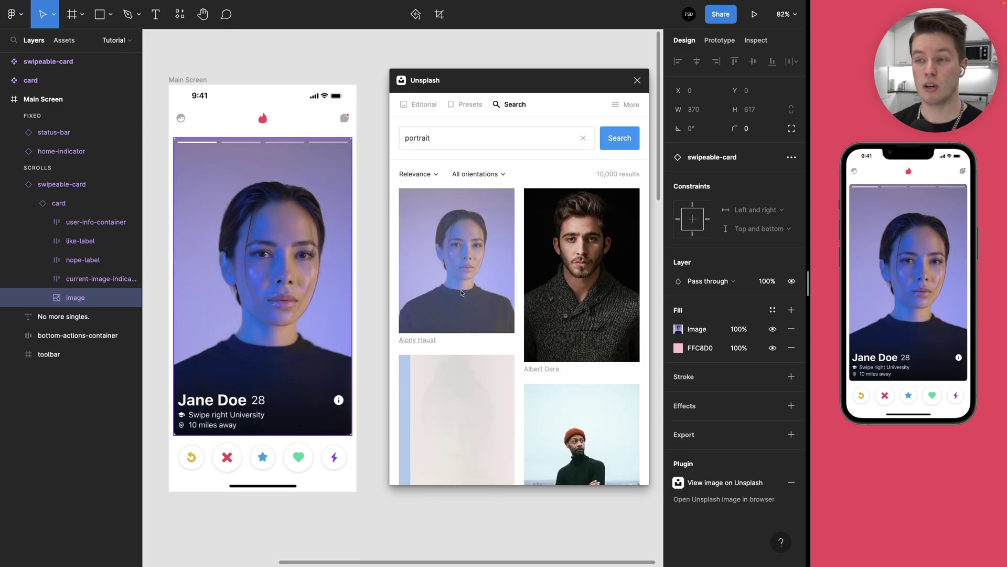
click(377, 232)
- Collapse the swipeable-card instance's layers and duplicate the instance in place on the Main Screen
click(29, 204)
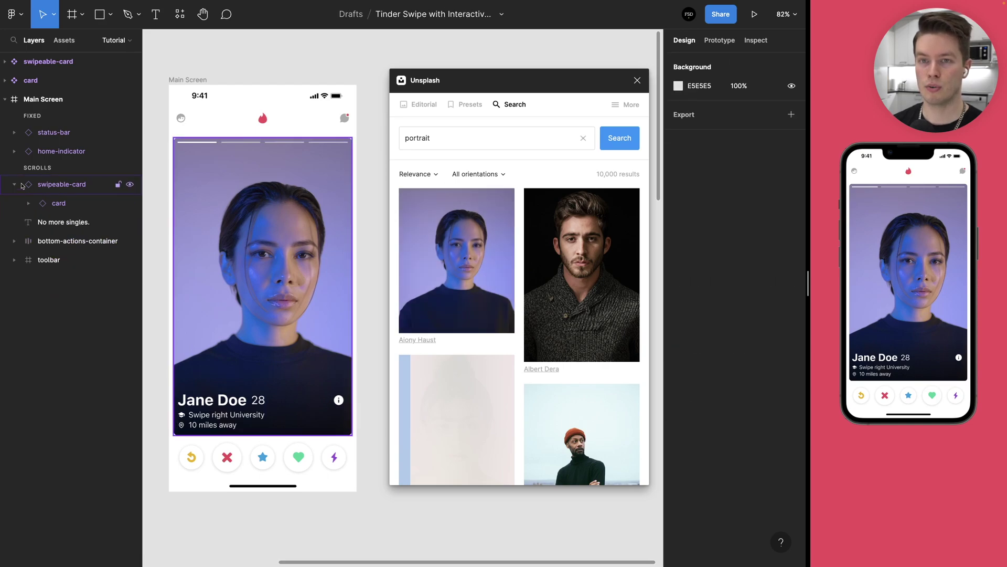
click(15, 185)
click(45, 189)
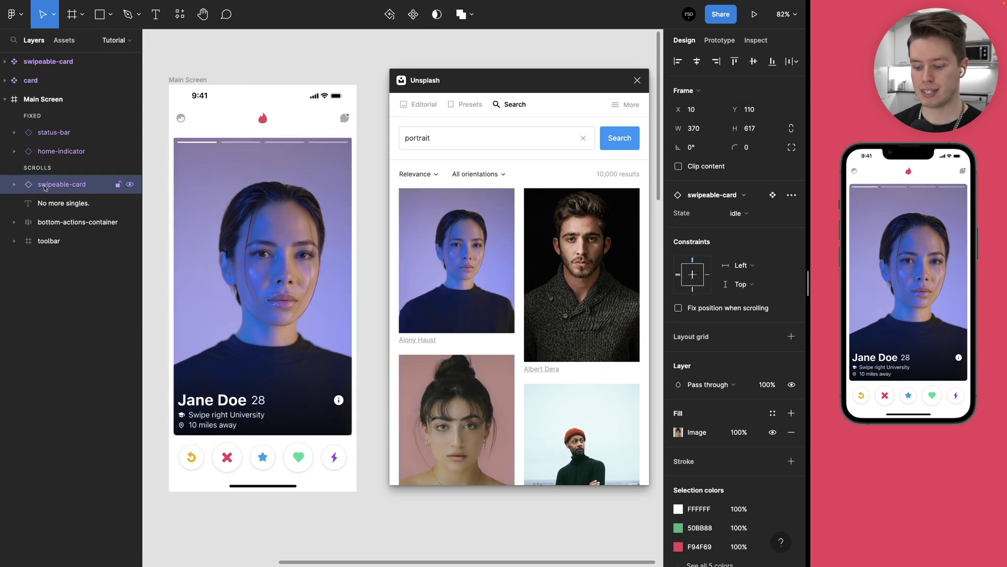
key(ctrl+d)
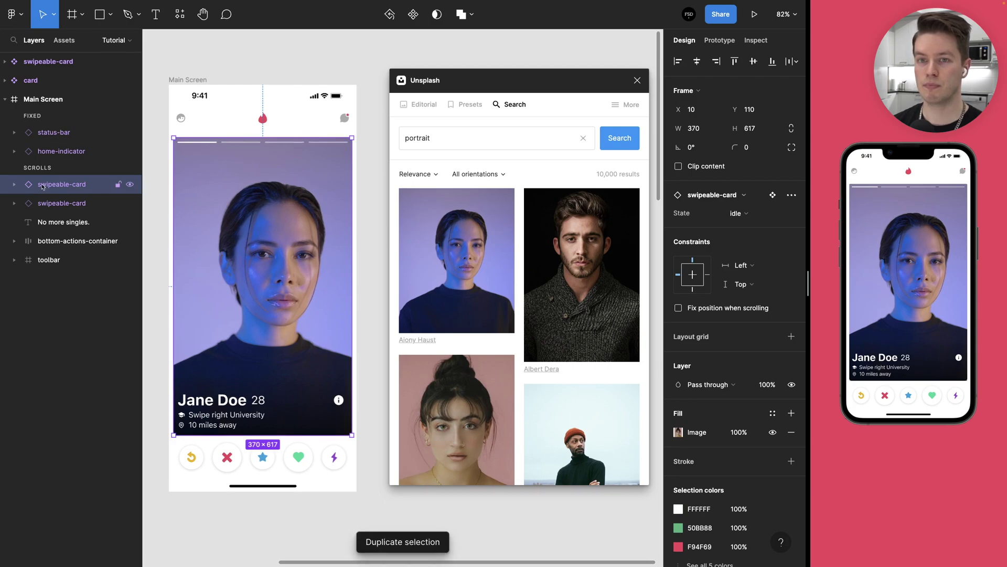
- Replace the duplicate card's image with the Unsplash portrait of the woman with a hair bun against a pink background
ctrl+click(255, 258)
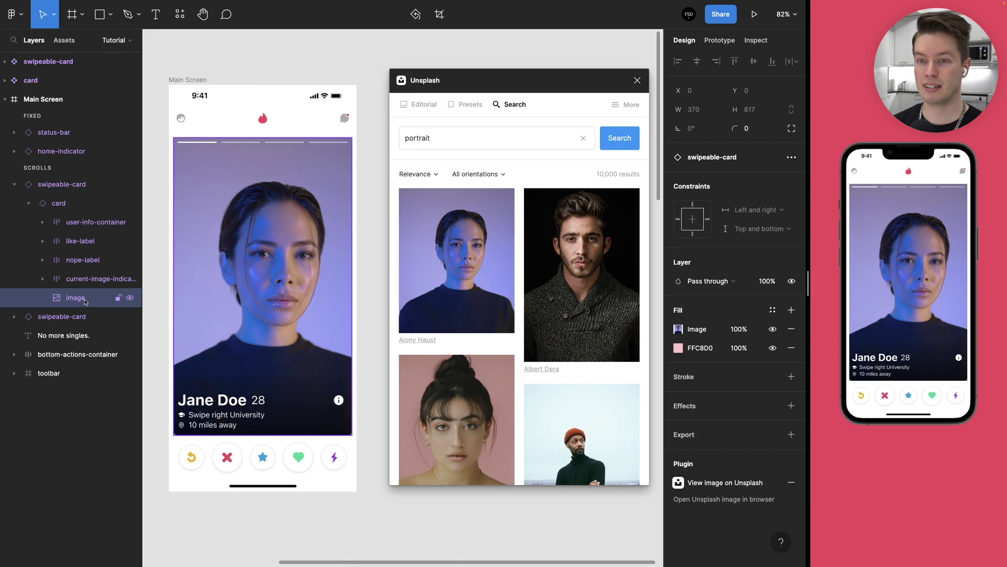
scroll(536, 271, down, 5)
scroll(536, 270, up, 1)
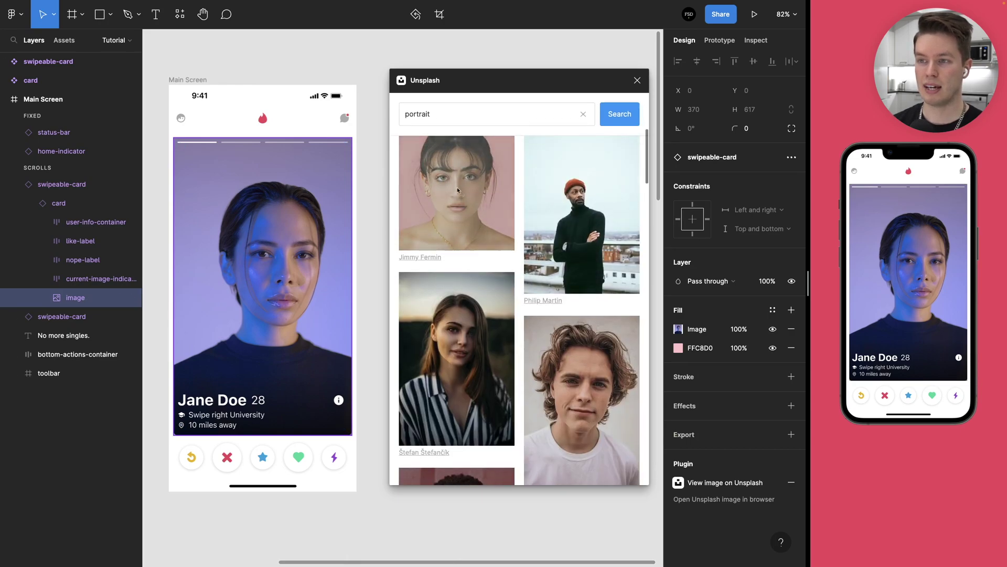
click(455, 184)
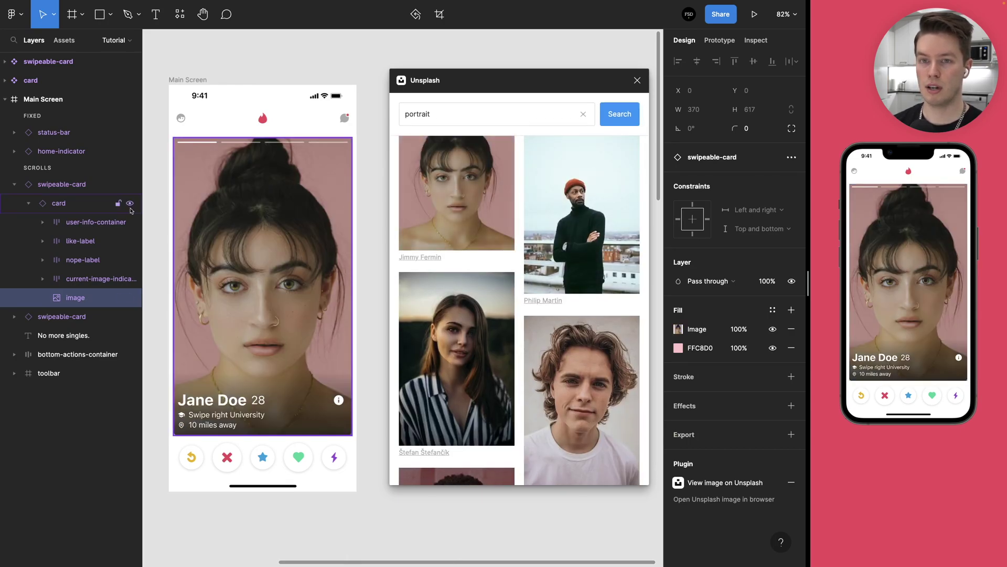
- Duplicate the top swipeable-card instance in place on the Main Screen and replace the copy's image with another Unsplash portrait
click(50, 184)
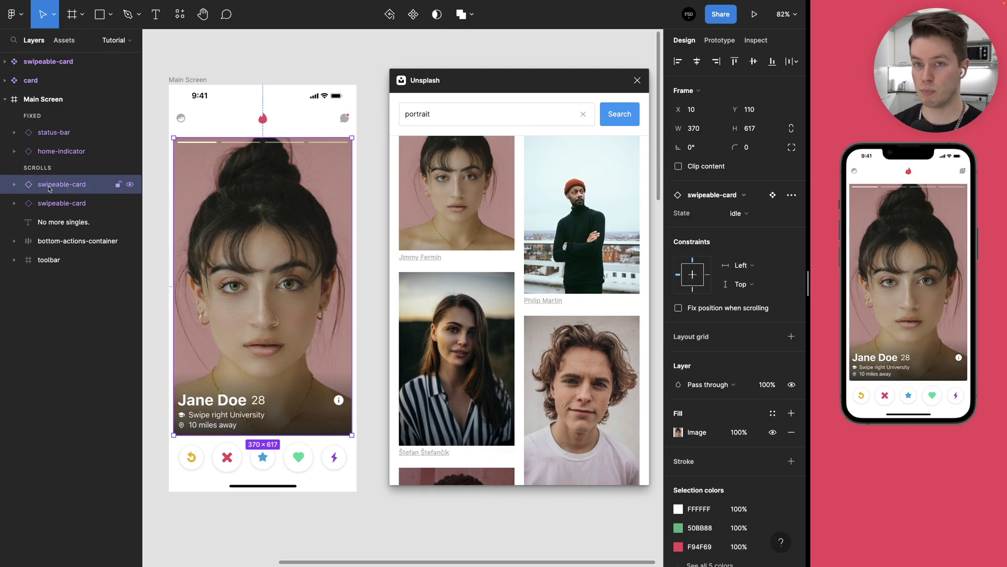
key(ctrl+d)
super+click(214, 246)
scroll(437, 276, down, 1)
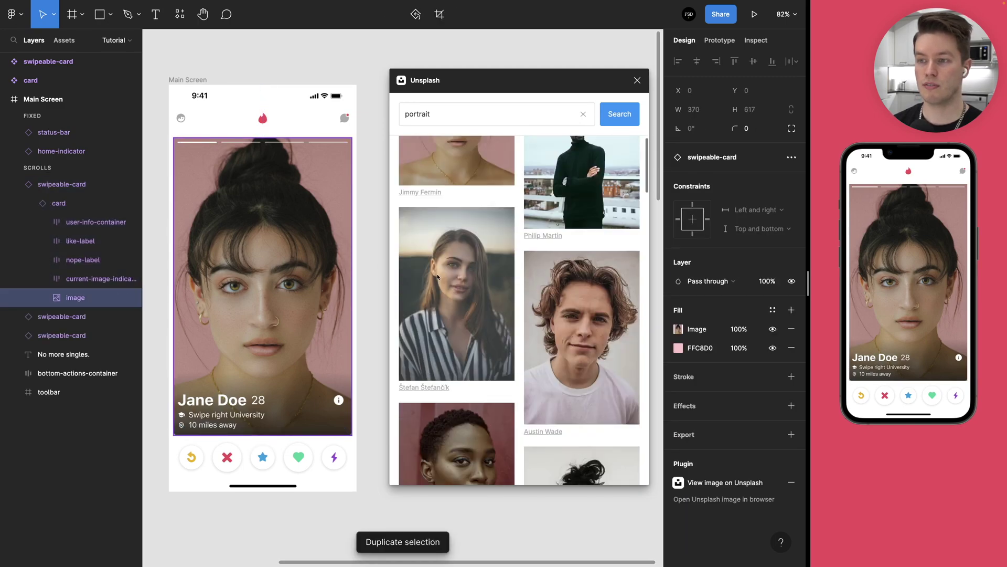
scroll(437, 276, down, 5)
click(536, 236)
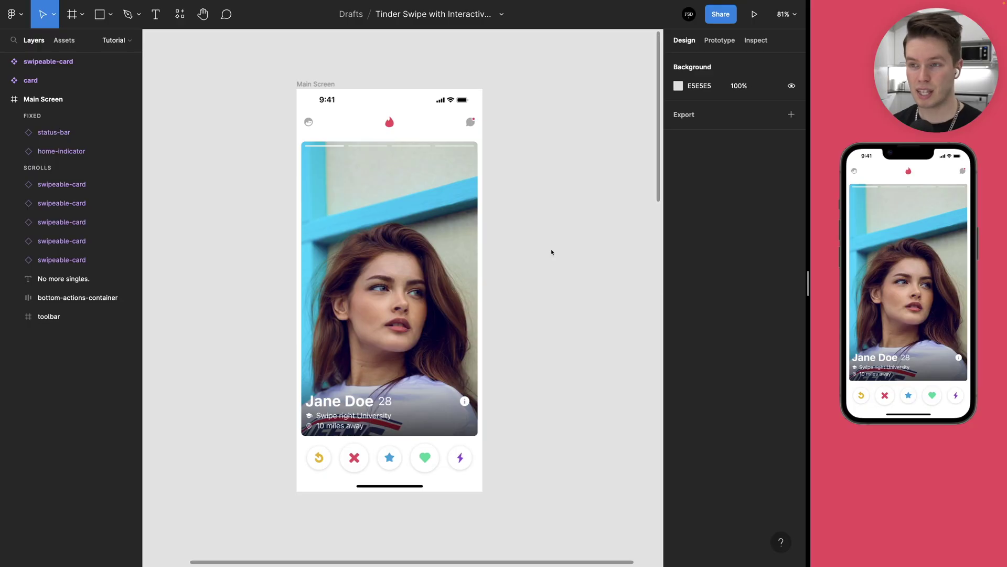
- Set the State of the lowest swipeable-card in the Main Screen's stack to touch down and examine the card's edges
click(55, 262)
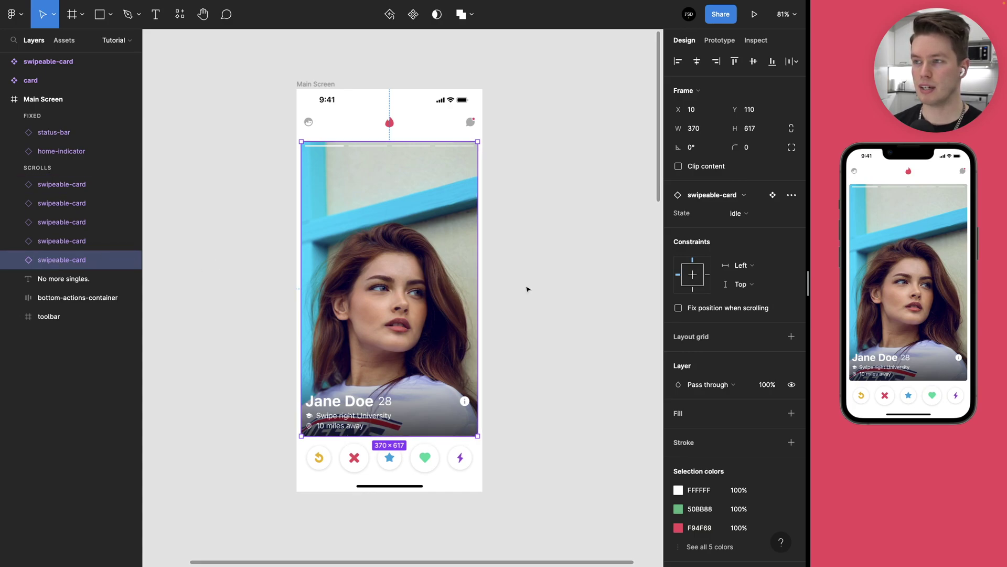
click(744, 220)
click(741, 261)
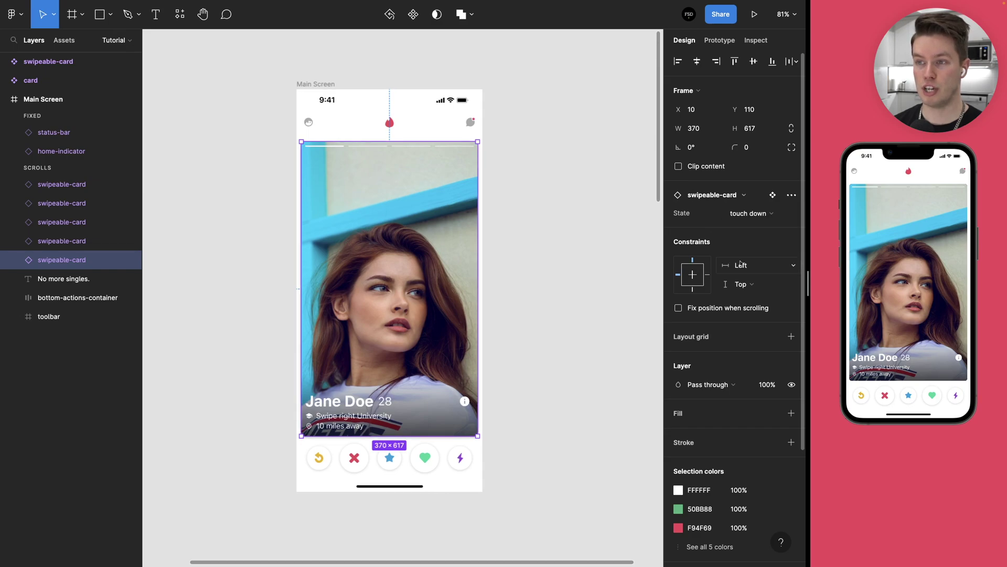
click(606, 258)
scroll(481, 157, up, 3)
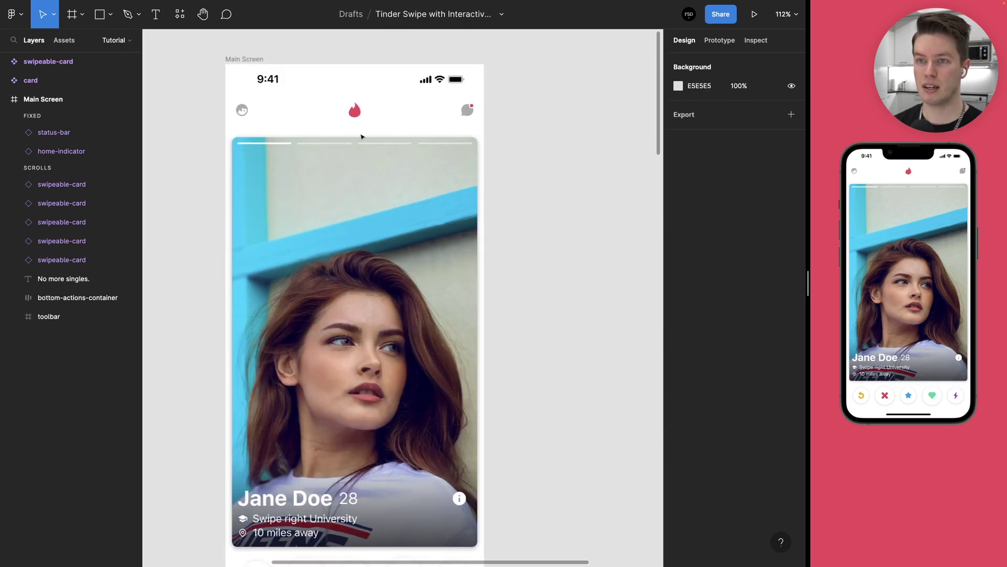
scroll(229, 247, down, 3)
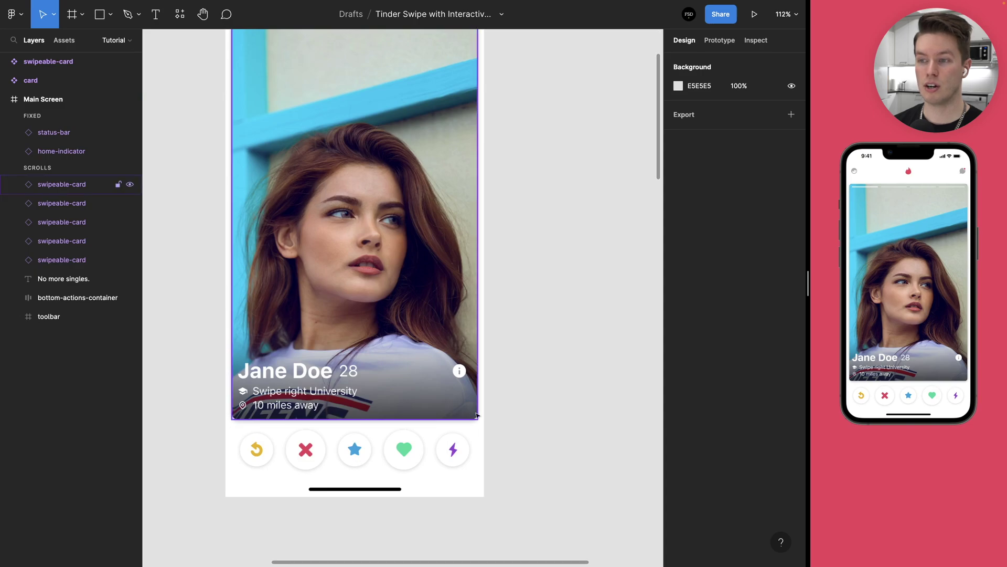
scroll(488, 349, up, 3)
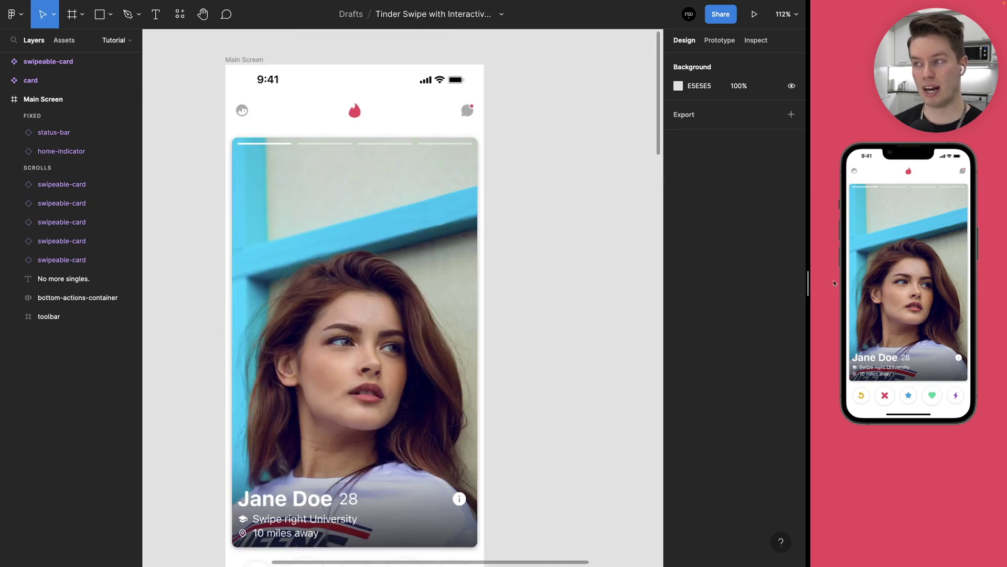
- Enlarge the prototype preview and test swiping the top card, restarting the prototype between tries
drag(809, 282, 593, 277)
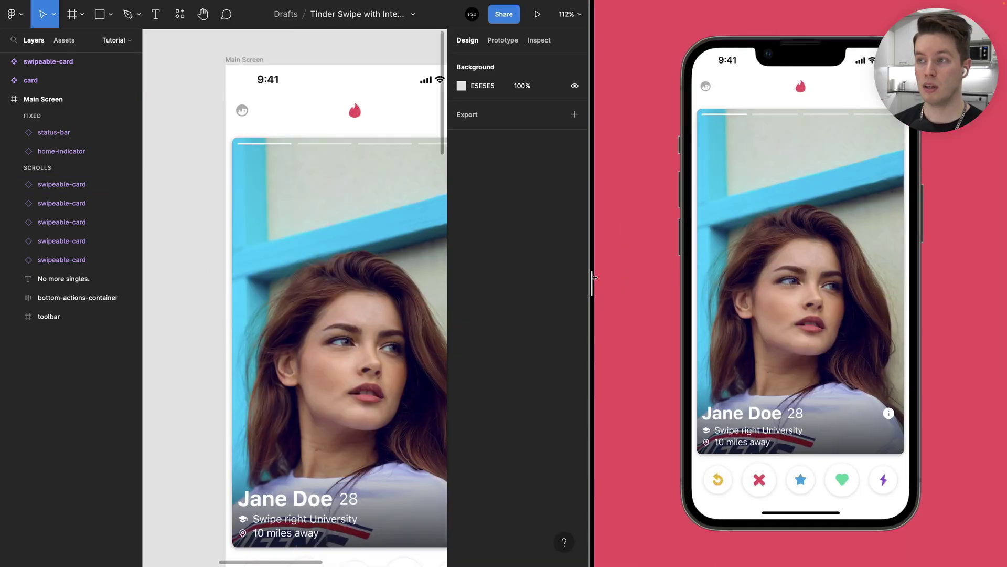
drag(769, 223, 889, 241)
key(r)
drag(757, 233, 789, 212)
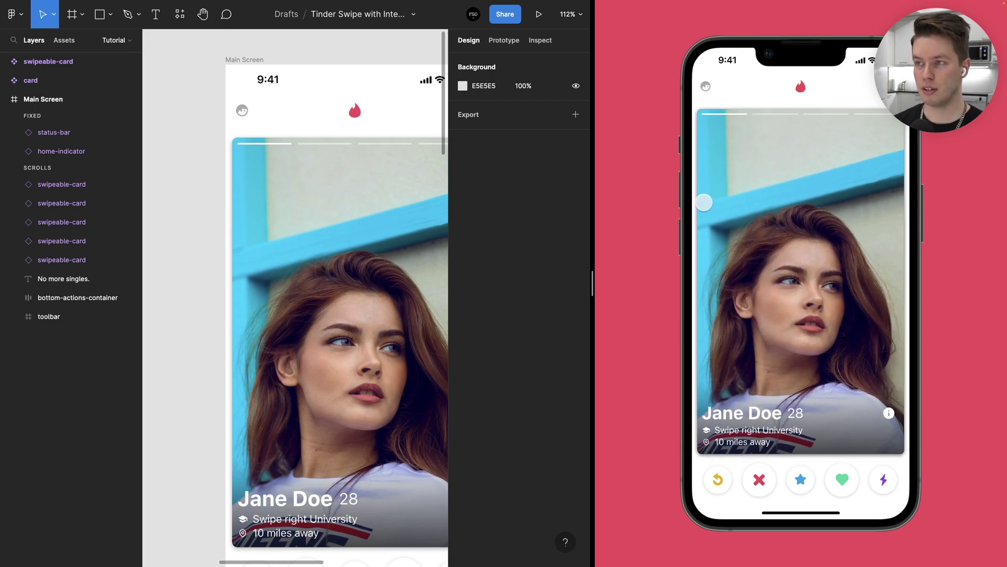
mouse_move(703, 203)
mouse_down()
mouse_move(738, 199)
mouse_move(711, 196)
mouse_up()
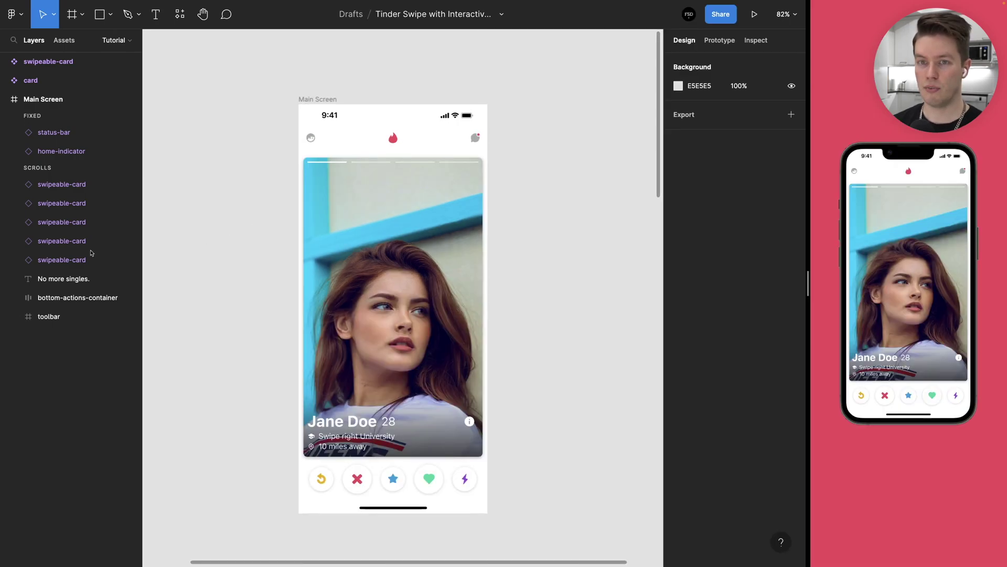
- Set the State of the upper four swipeable-cards to touch down and examine the stacked shadows around the card edges
click(62, 185)
shift+click(62, 241)
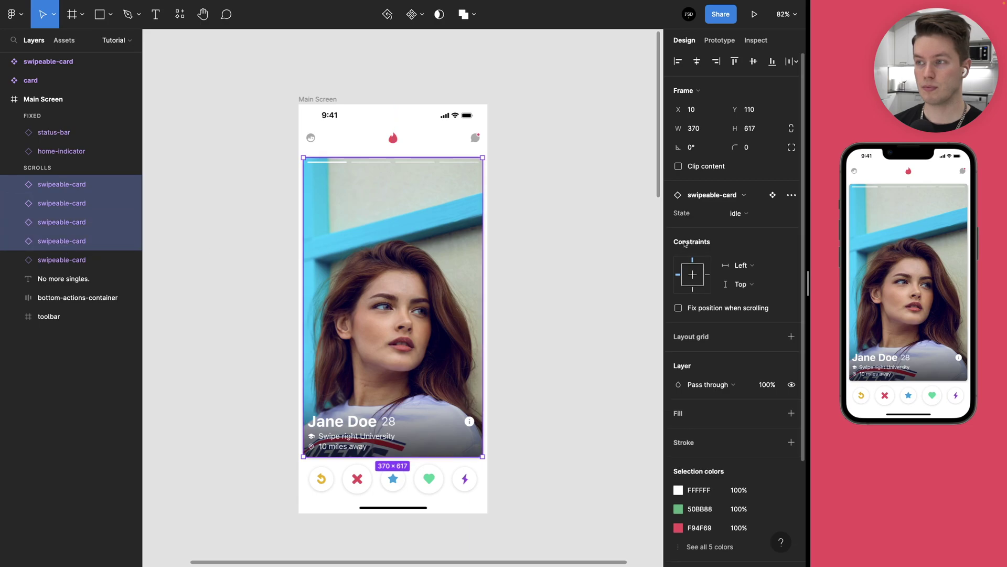
click(740, 214)
click(759, 253)
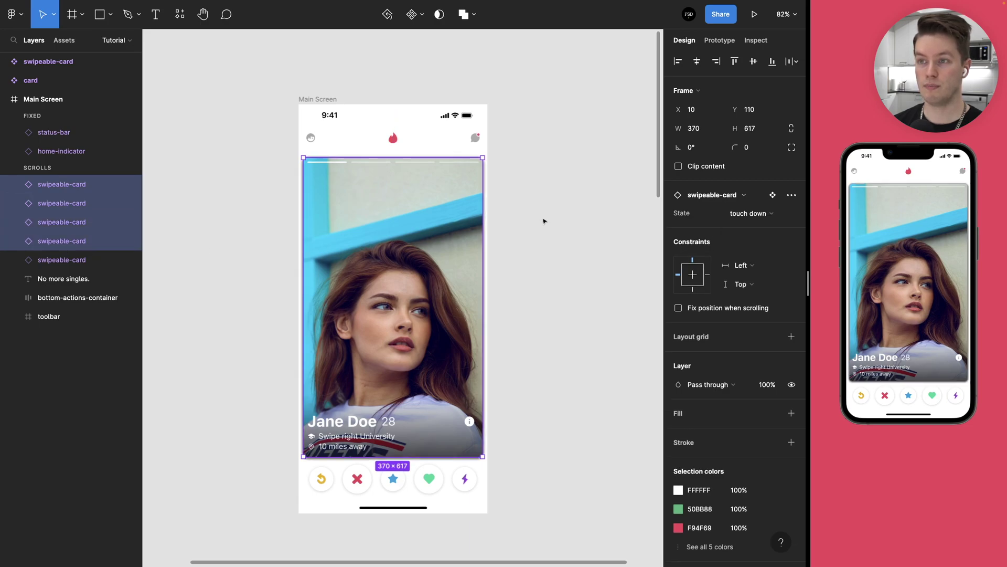
click(543, 218)
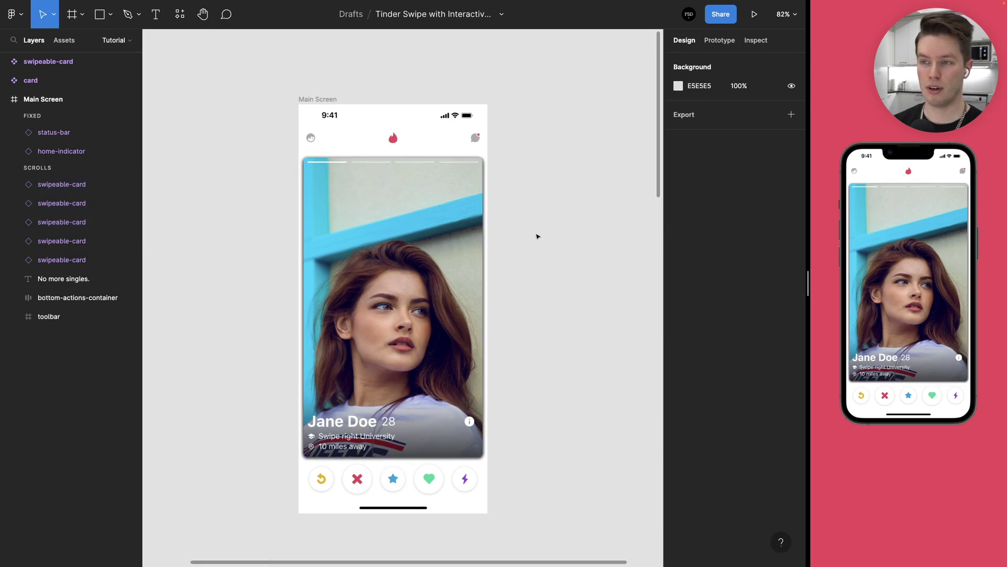
scroll(541, 237, down, 2)
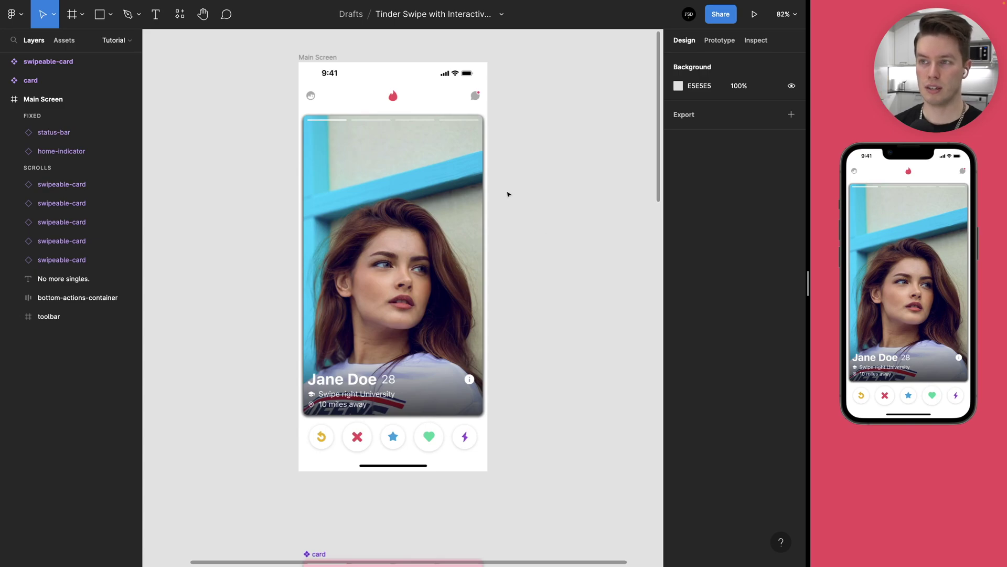
scroll(288, 111, up, 5)
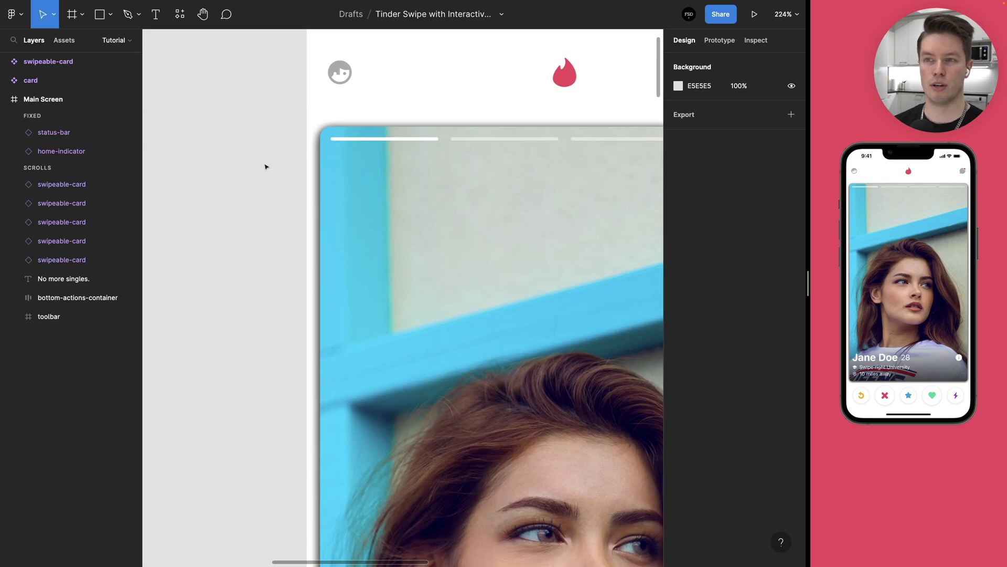
scroll(265, 167, down, 5)
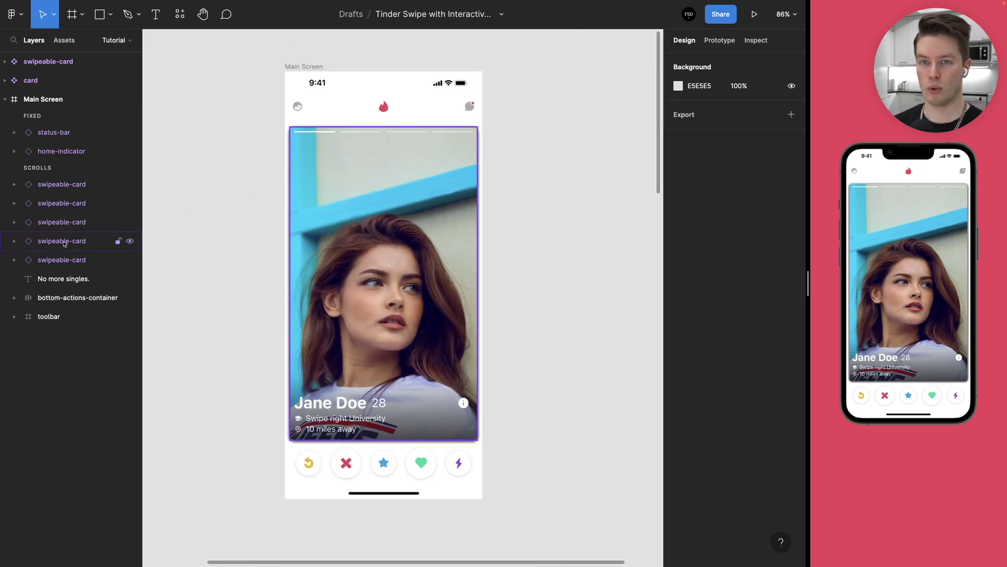
- Set the State of the upper four swipeable-cards back to idle and check the lowest card's State
click(63, 242)
shift+click(62, 184)
click(752, 214)
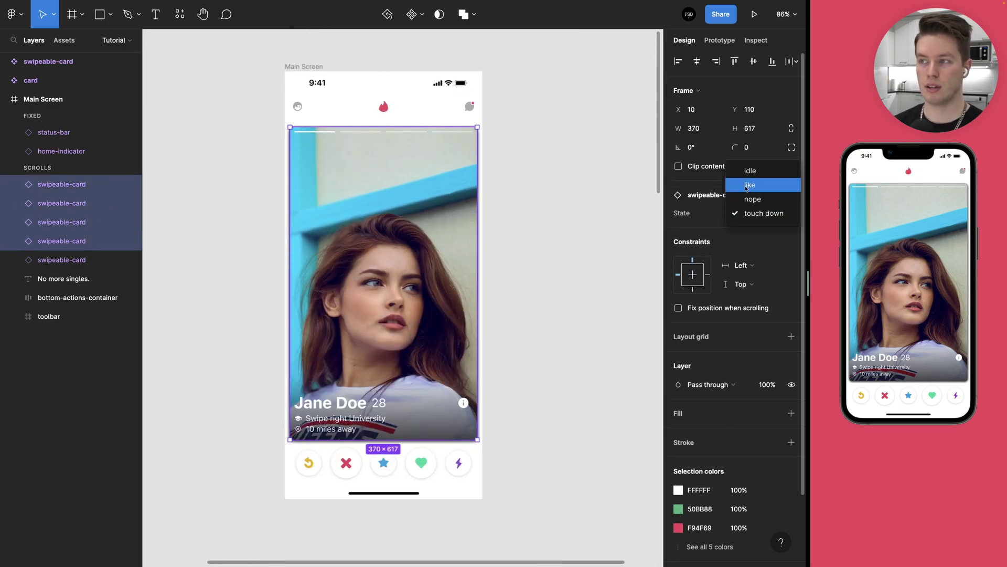
click(752, 179)
click(625, 204)
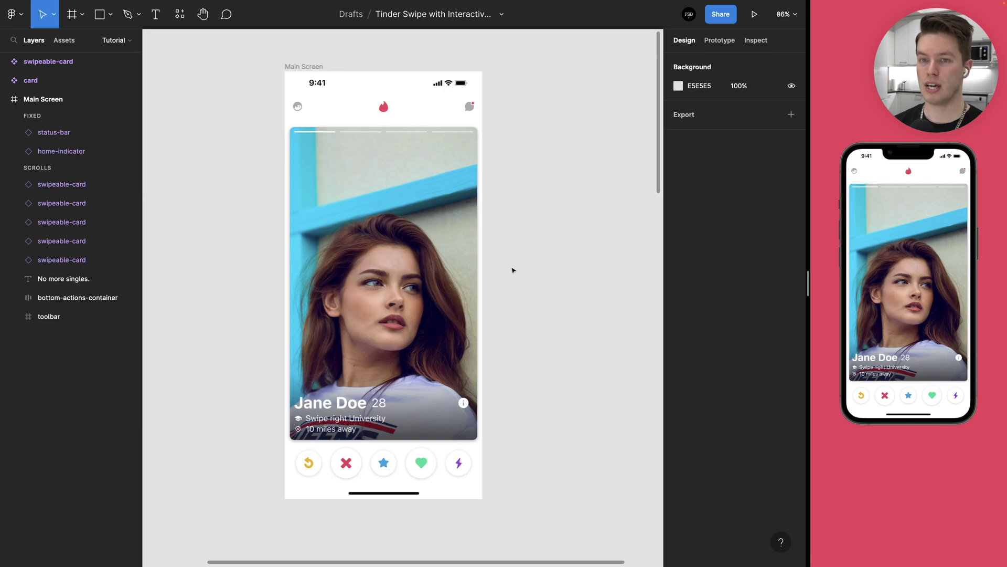
click(88, 261)
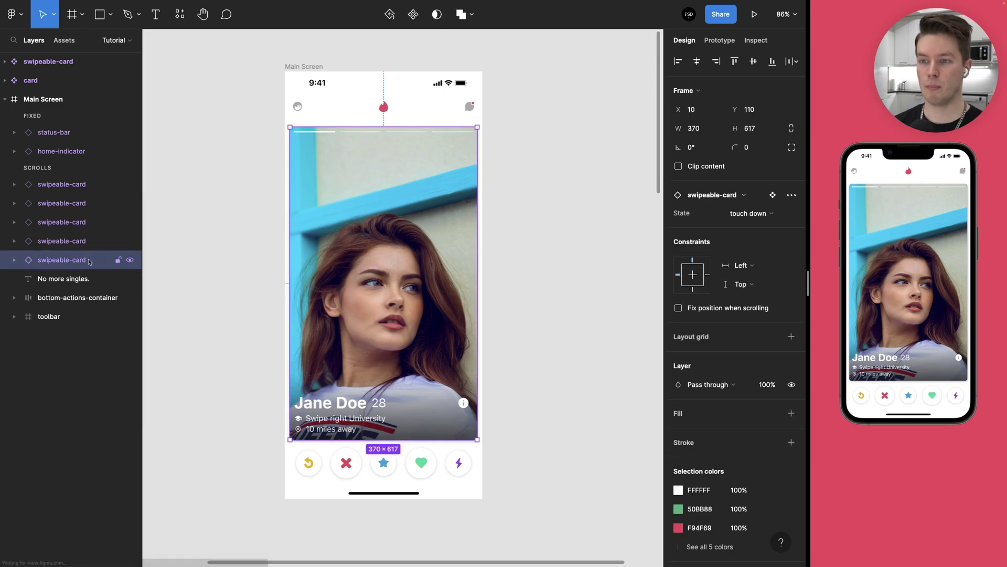
click(564, 268)
- Widen the prototype preview again and swipe through the whole card stack to test it
scroll(564, 268, right, 3)
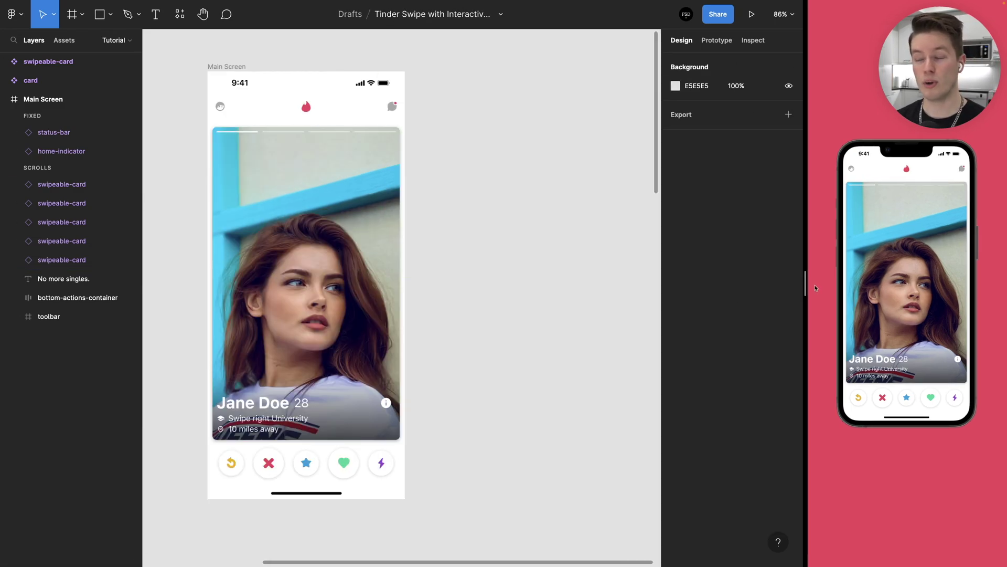
drag(807, 284, 517, 284)
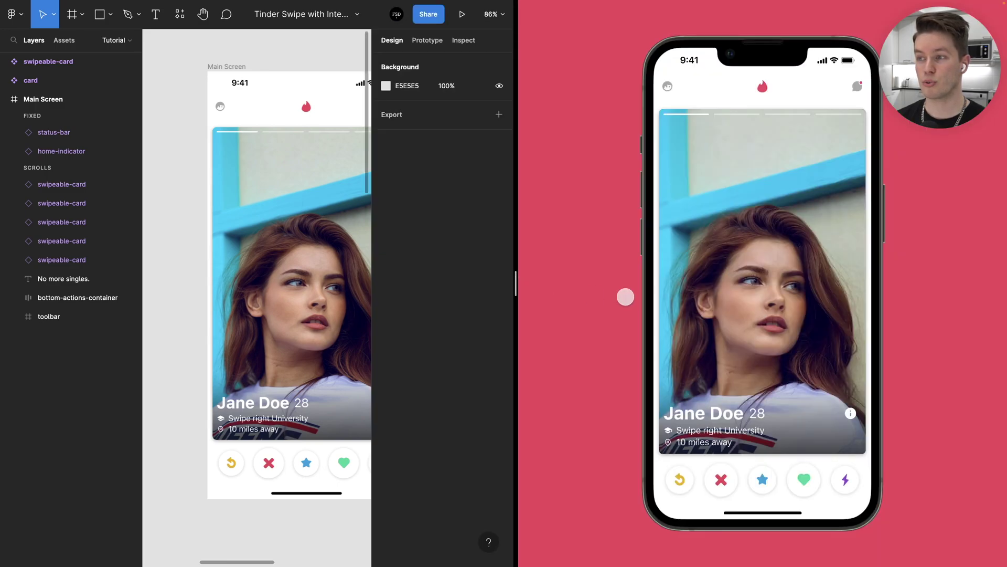
drag(724, 282, 972, 278)
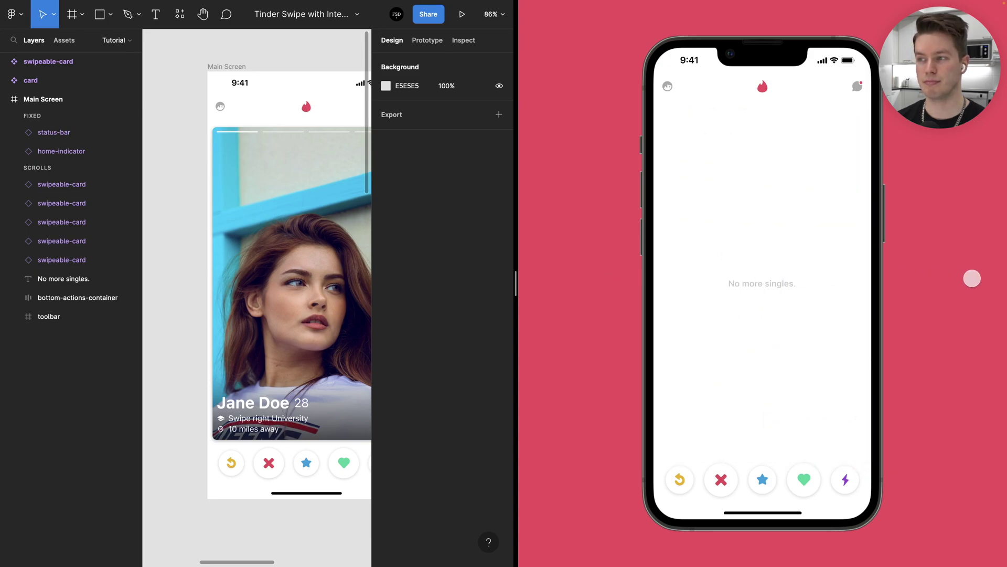